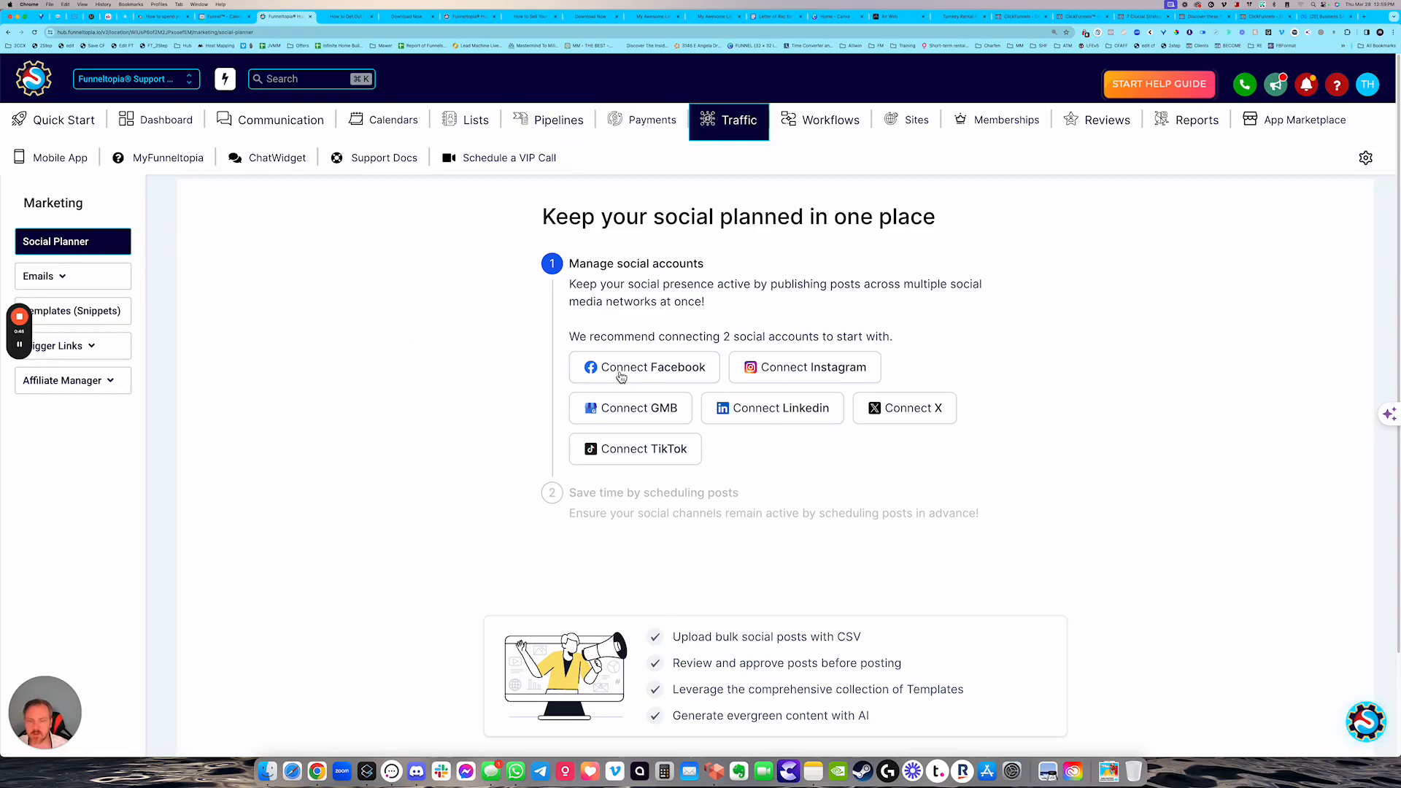
# Connect the 12 Funnels of Xmas Facebook page using the previously linked profile and get started with the planner
pyautogui.click(664, 373)
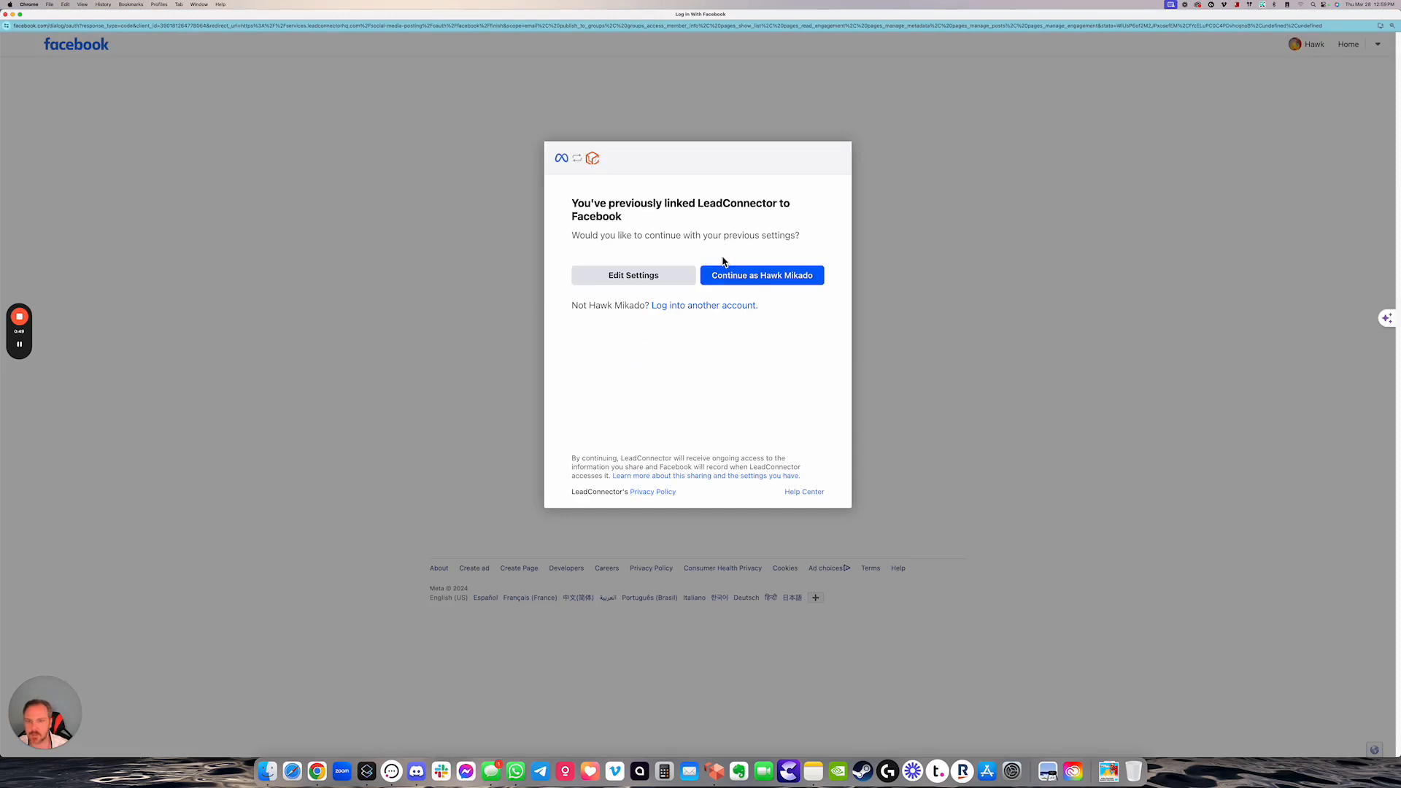
pyautogui.click(762, 289)
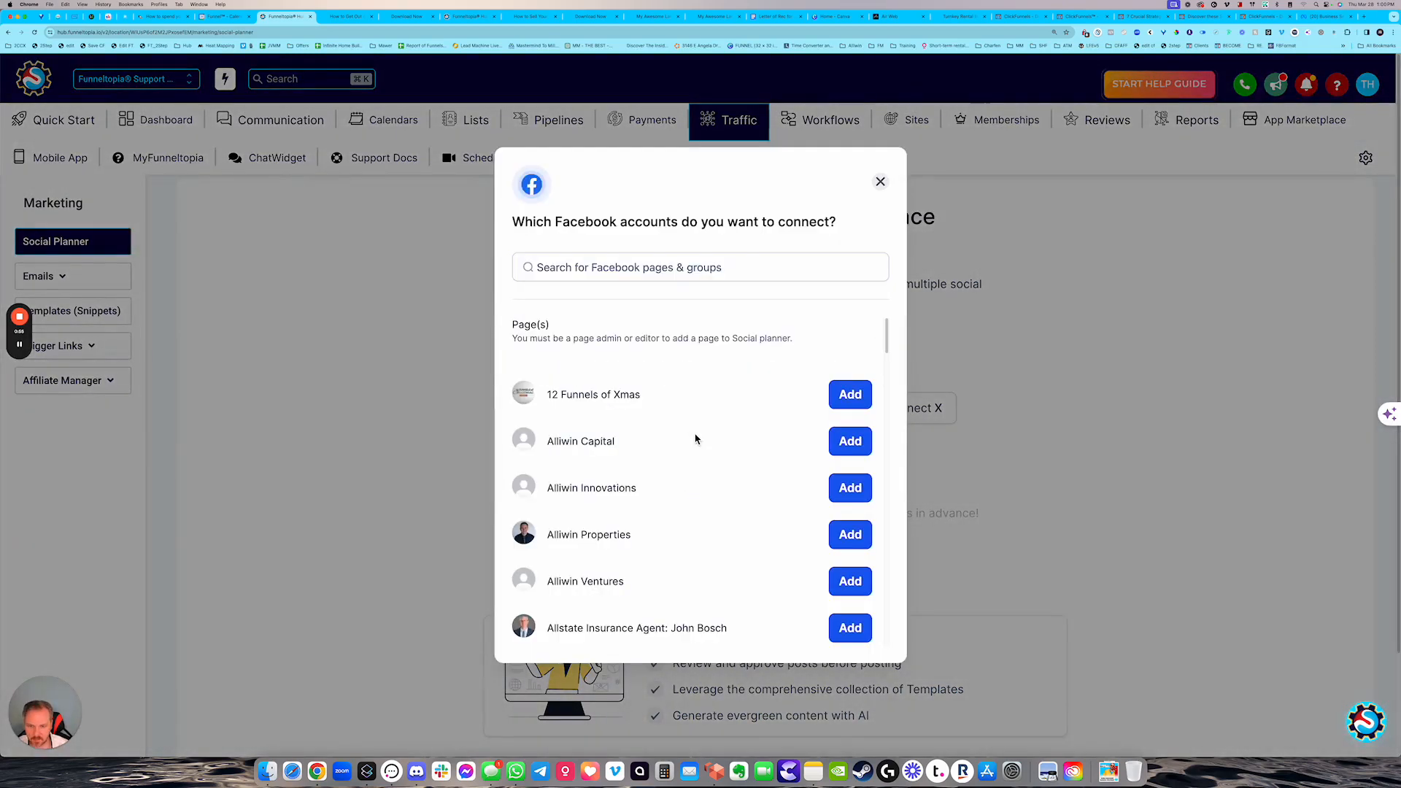
pyautogui.click(839, 400)
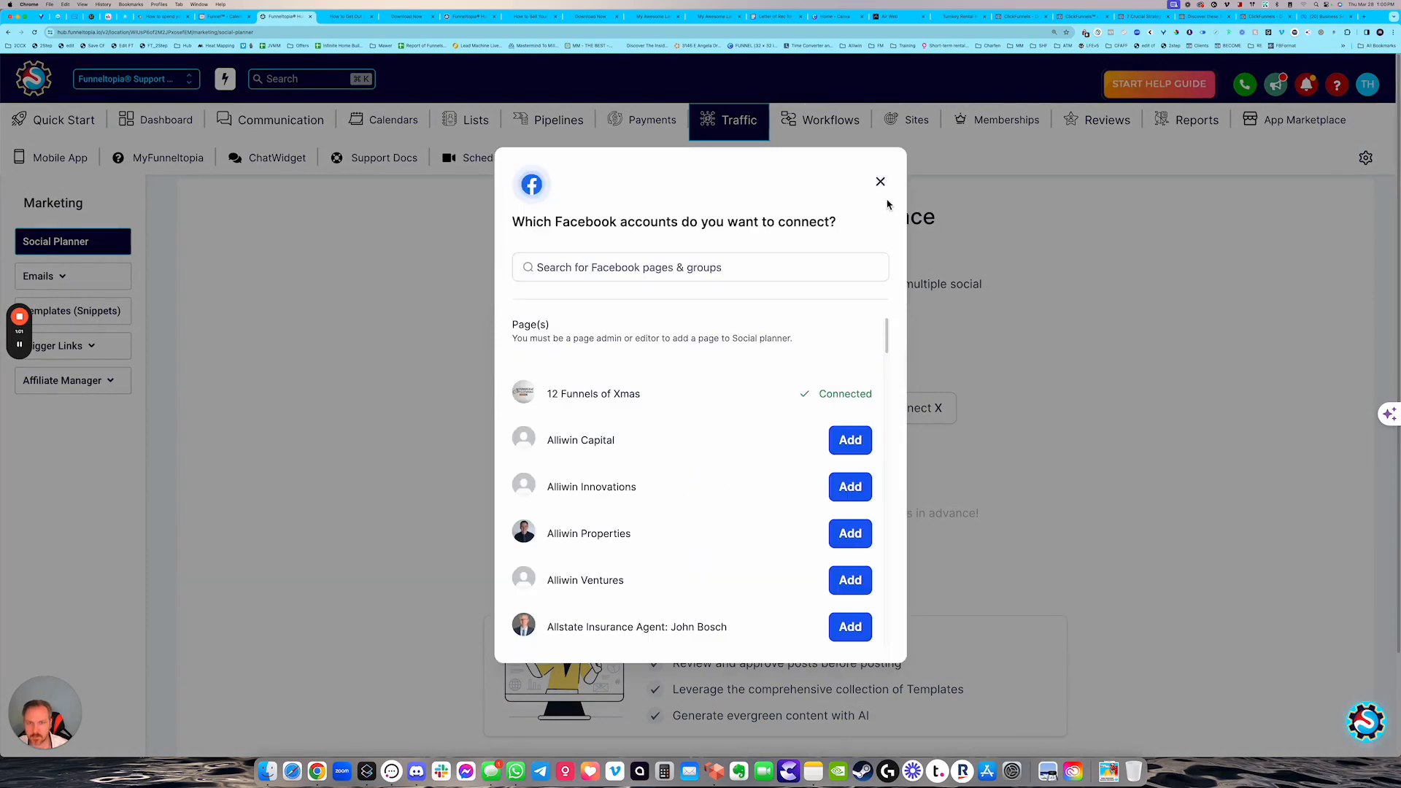
pyautogui.click(881, 182)
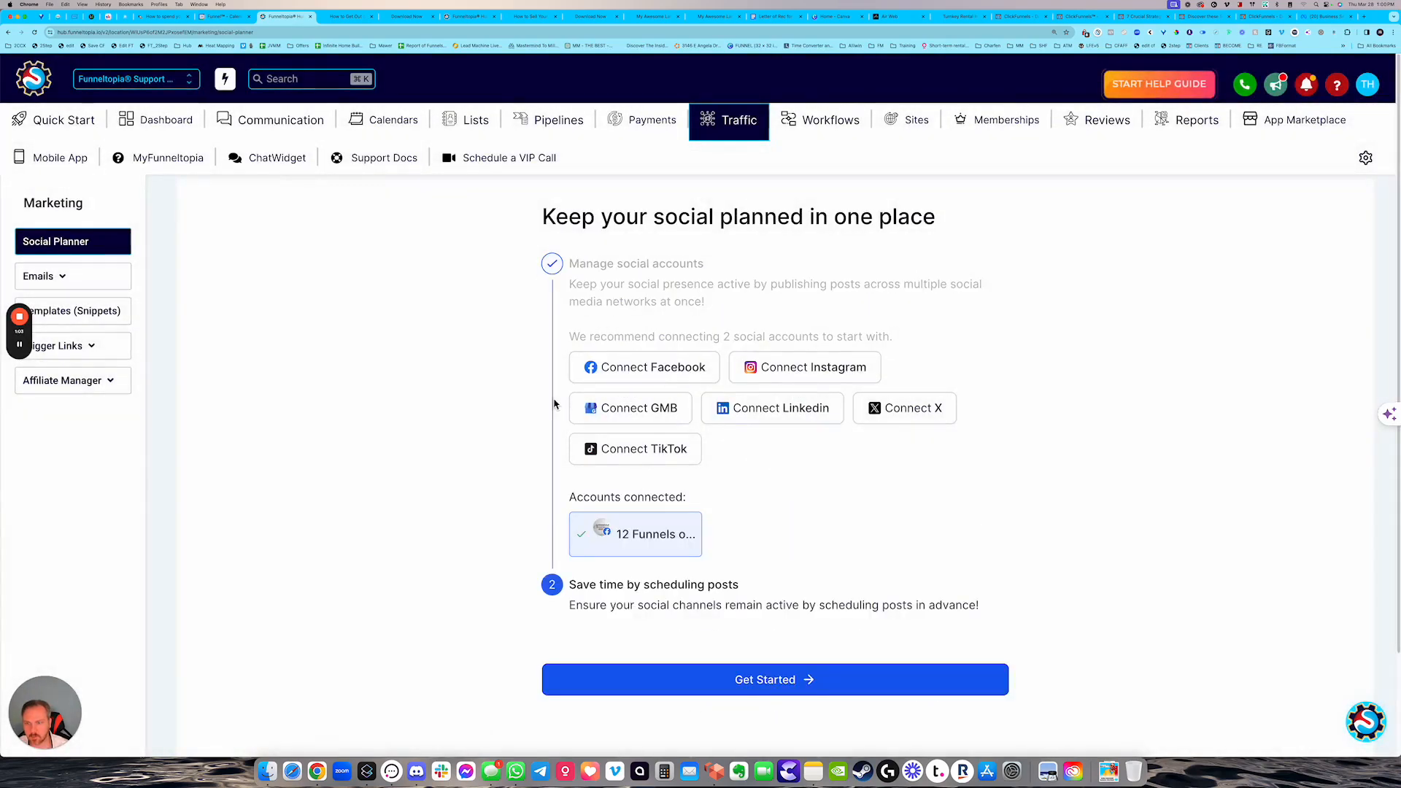
pyautogui.click(743, 690)
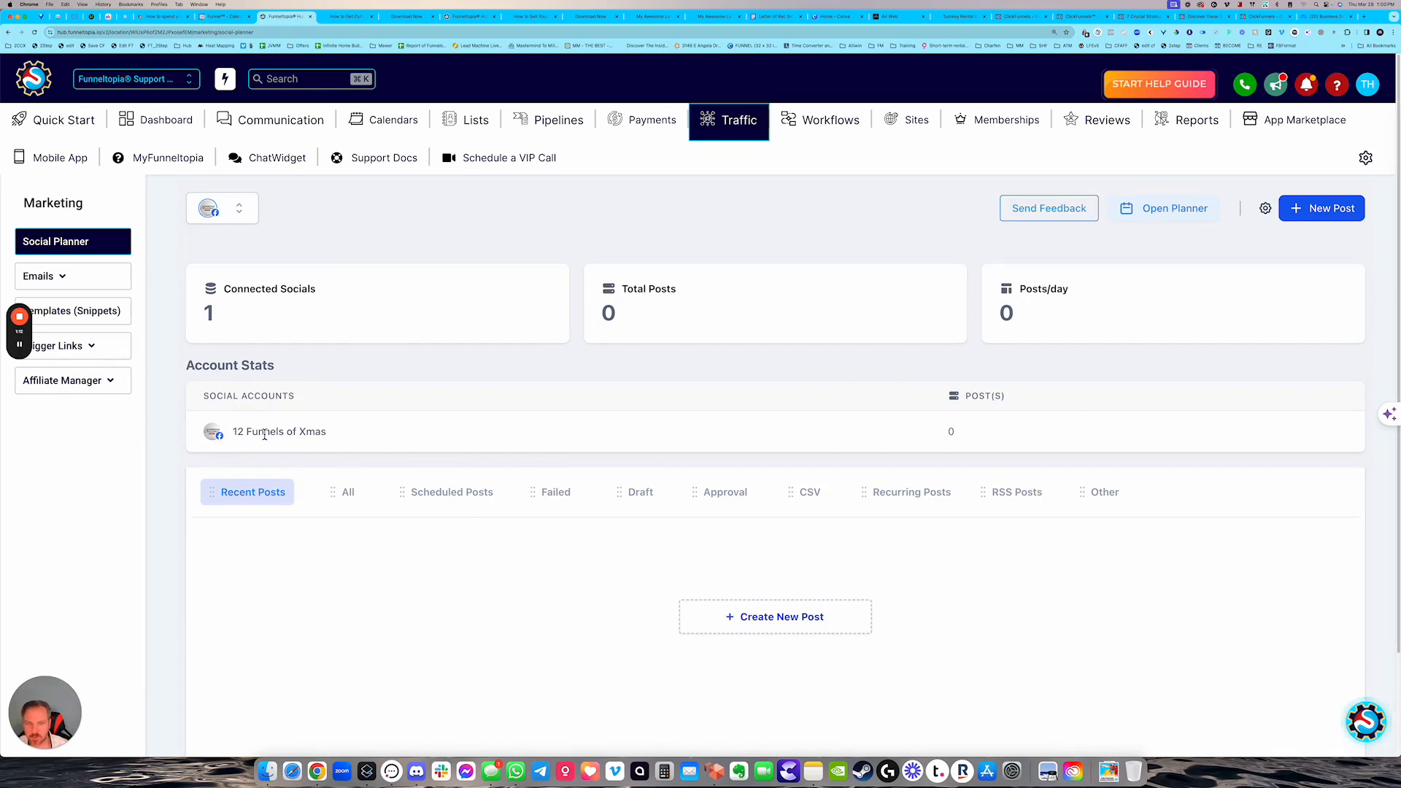
# Open the Social Planner settings and review the social account sections from Google My Business through TikTok
pyautogui.click(1266, 210)
pyautogui.scroll(-3, 770, 429)
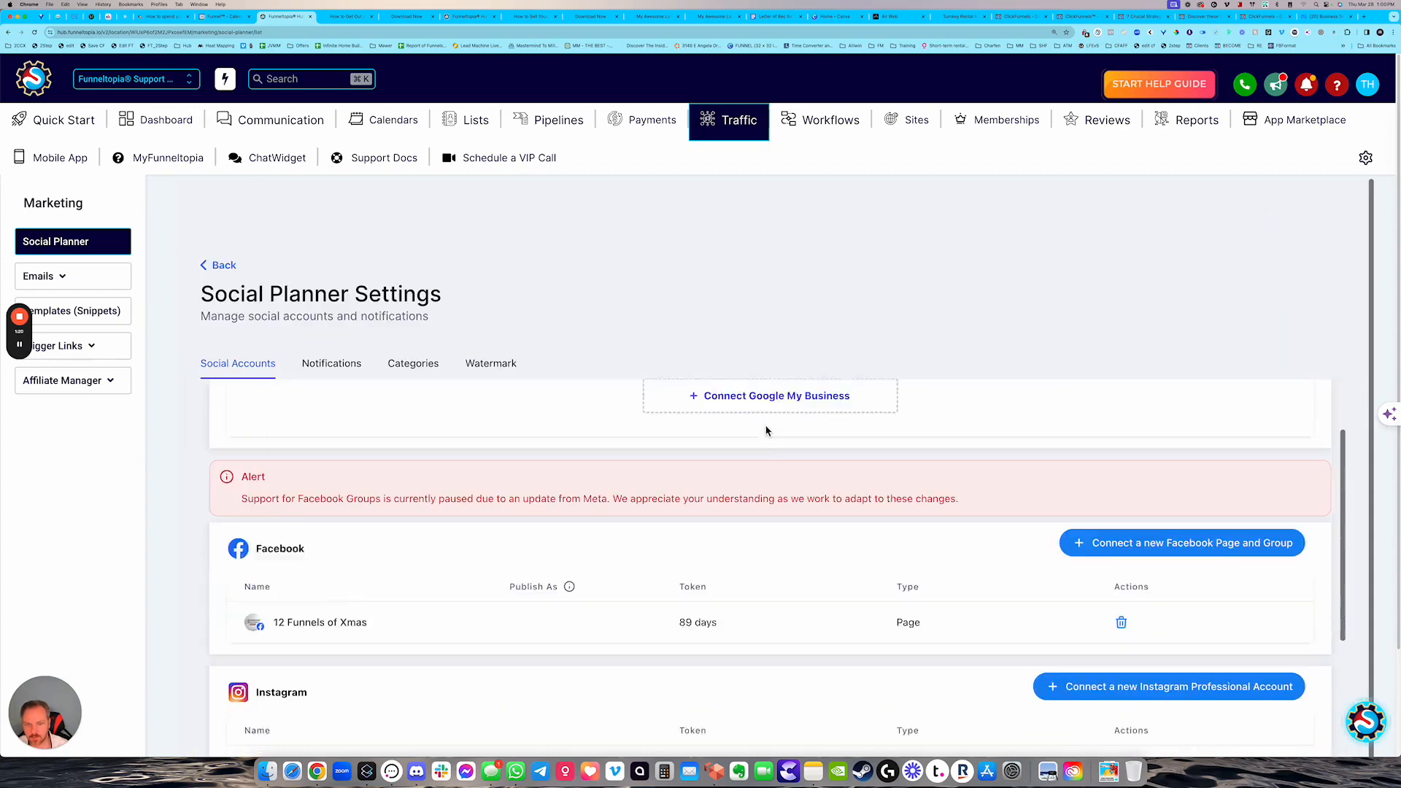
pyautogui.scroll(3, 741, 441)
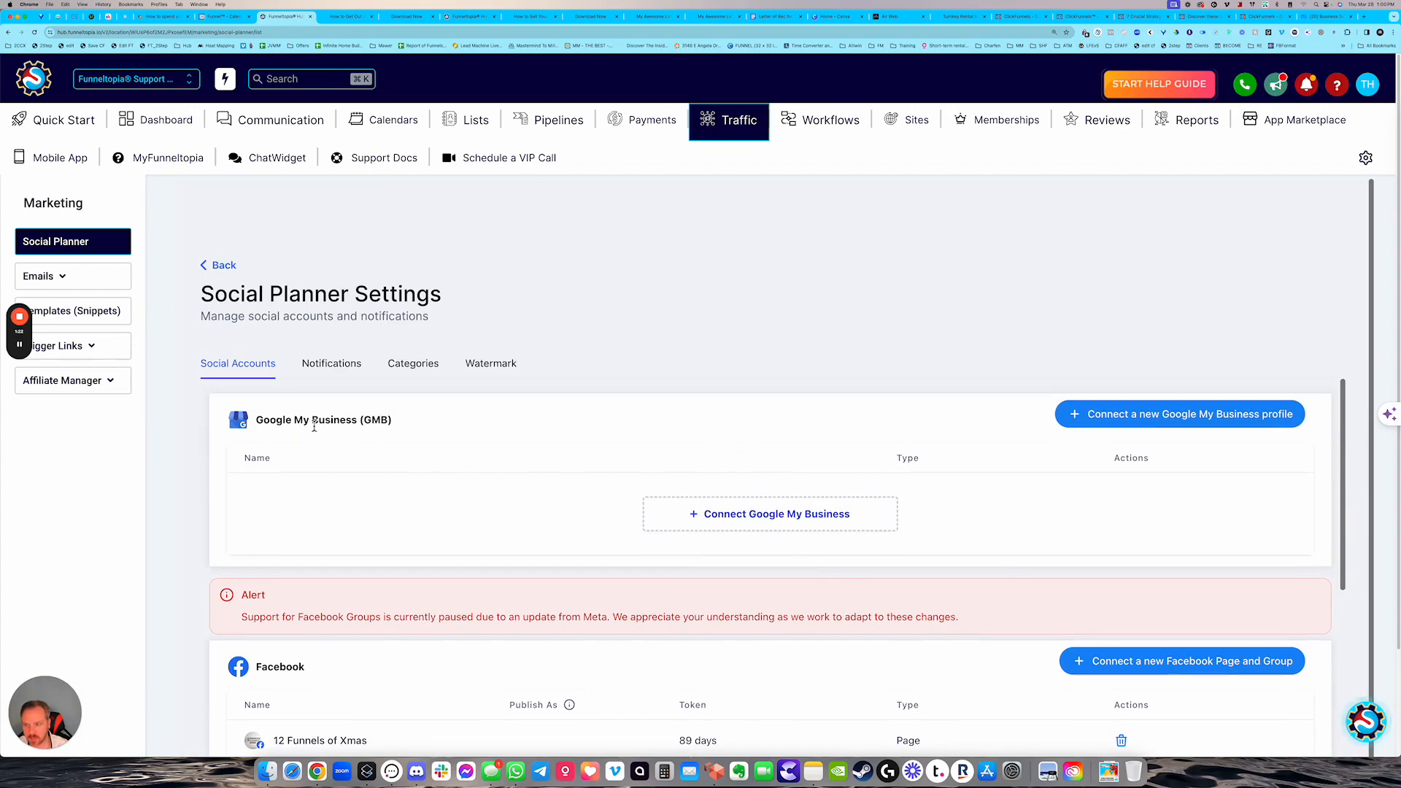
pyautogui.scroll(-3, 314, 427)
pyautogui.scroll(-2, 281, 503)
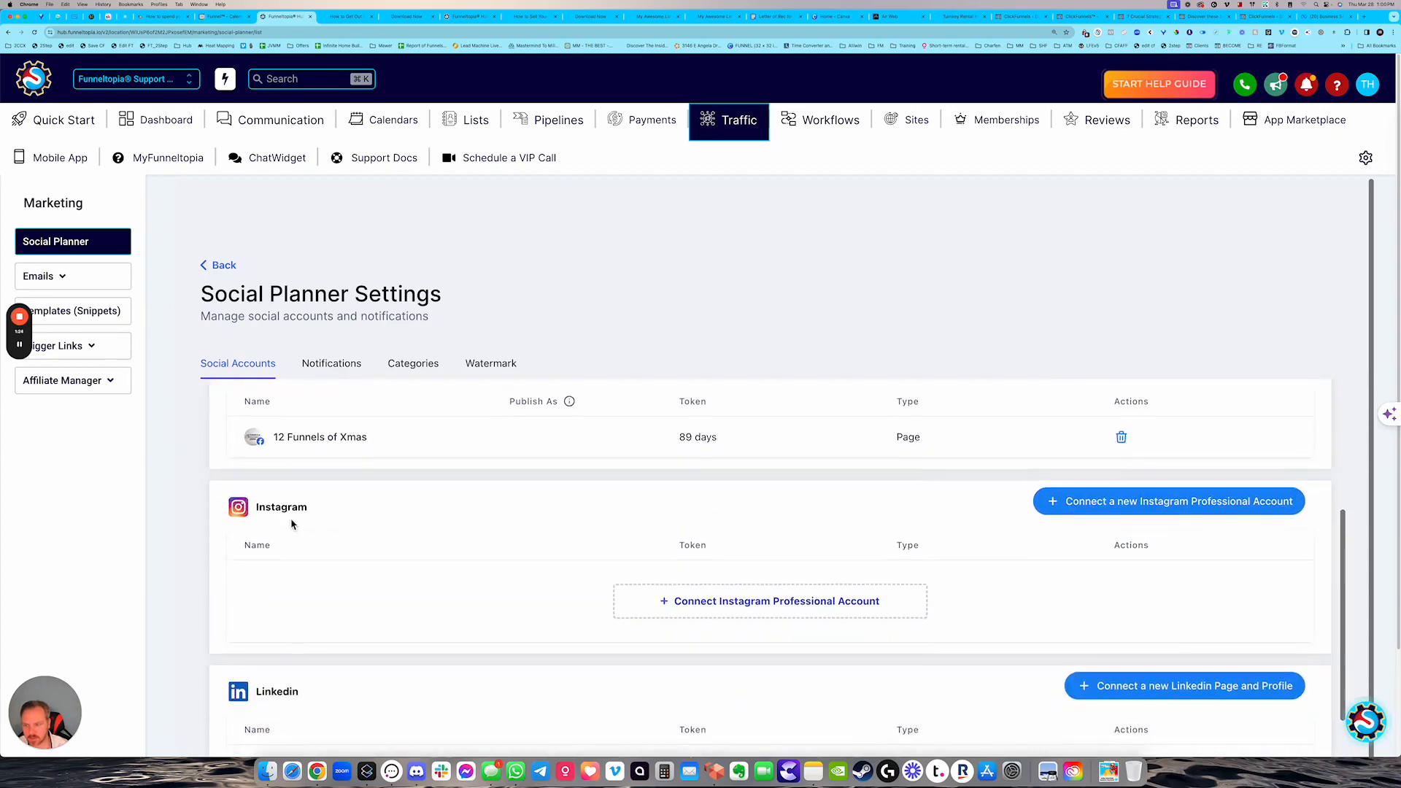
pyautogui.scroll(-5, 292, 532)
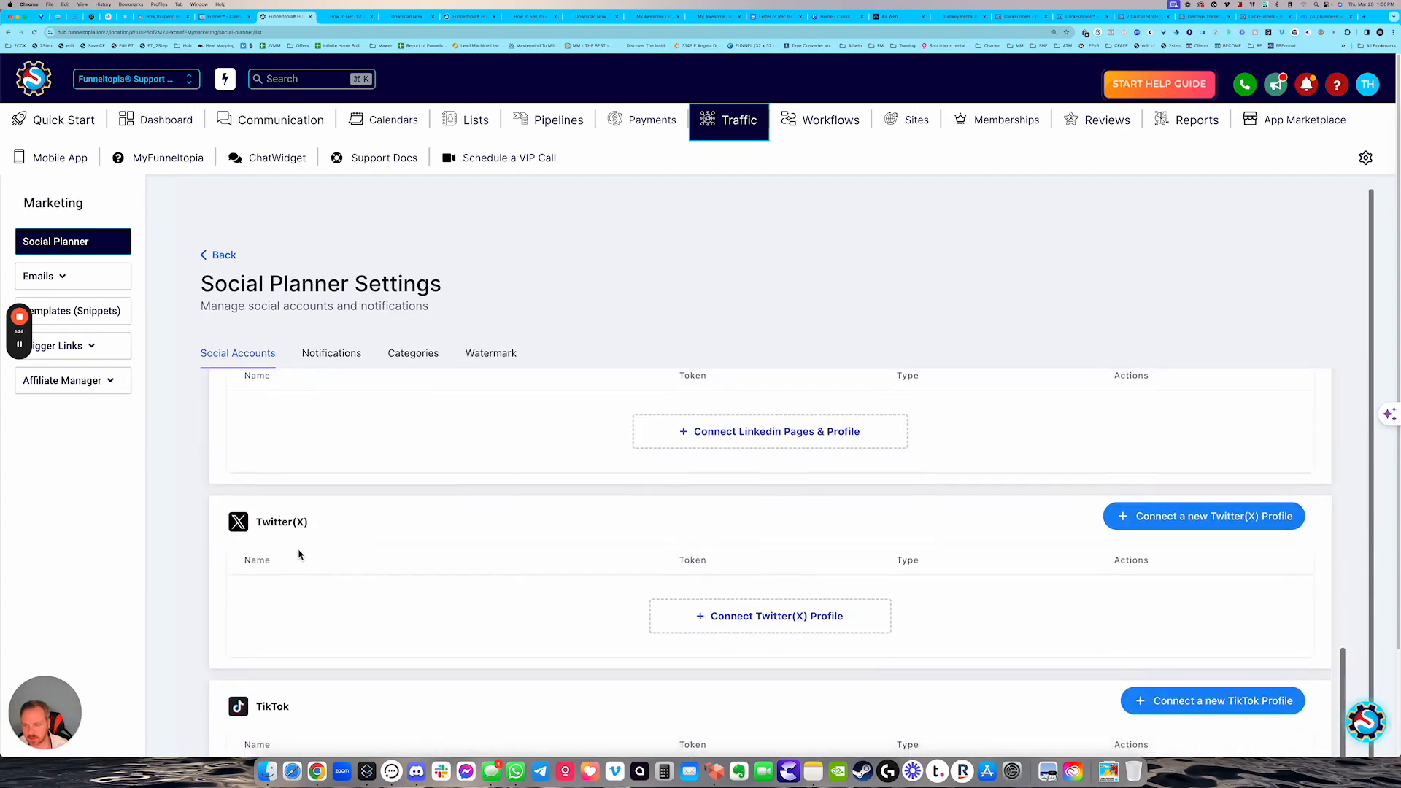
pyautogui.scroll(-2, 298, 554)
pyautogui.scroll(8, 483, 593)
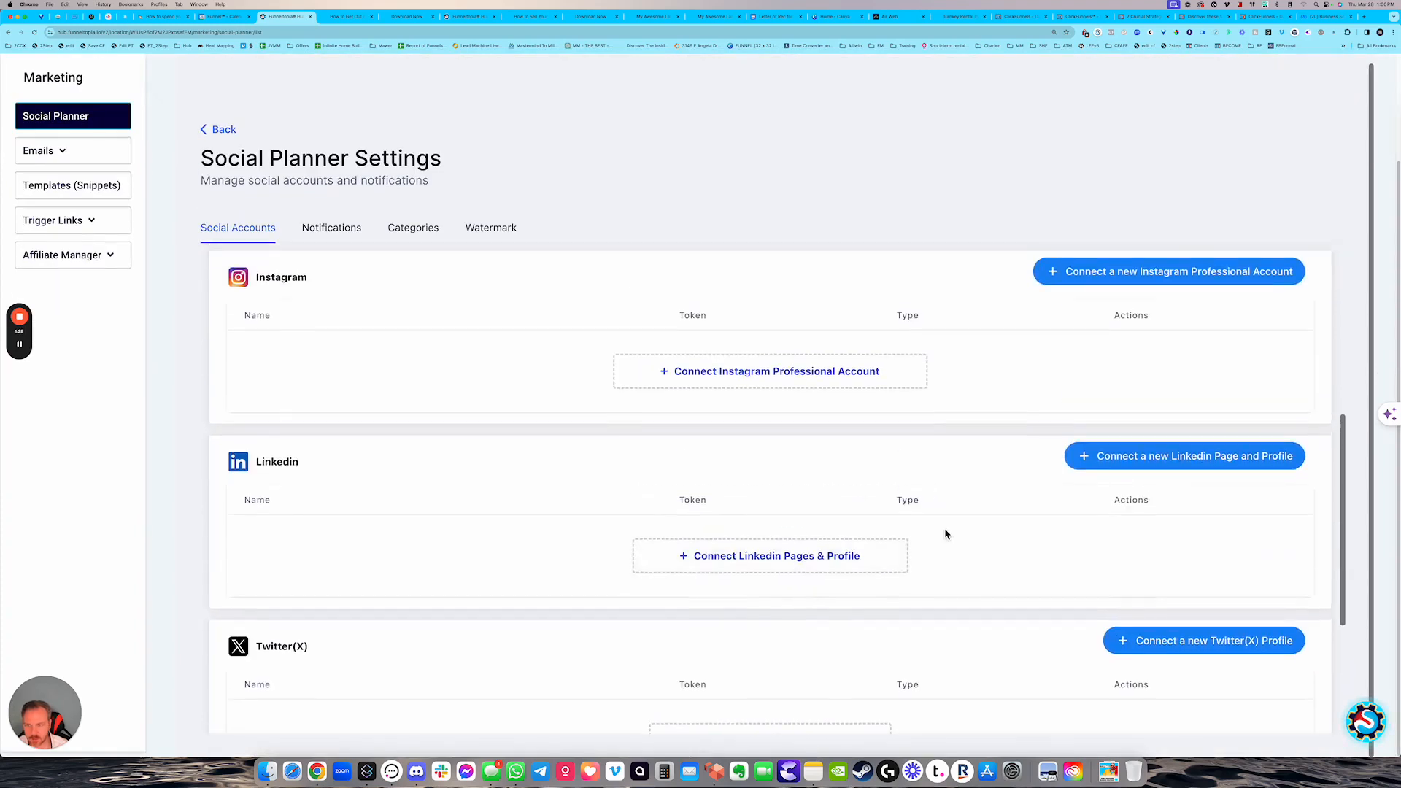
# Connect the Business to Business - B2B Launch Formula Facebook page as another account and return to the planner overview
pyautogui.click(1146, 414)
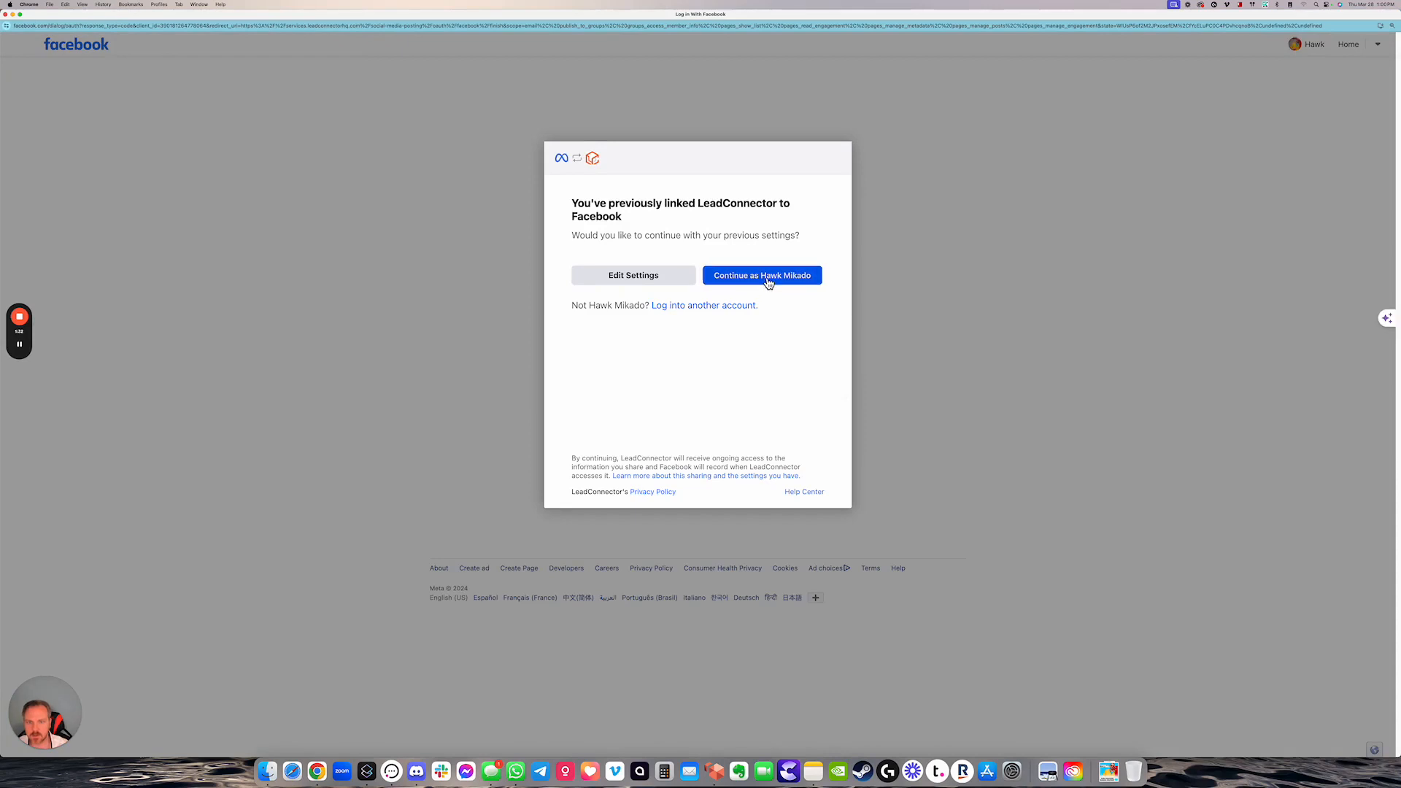
pyautogui.click(766, 283)
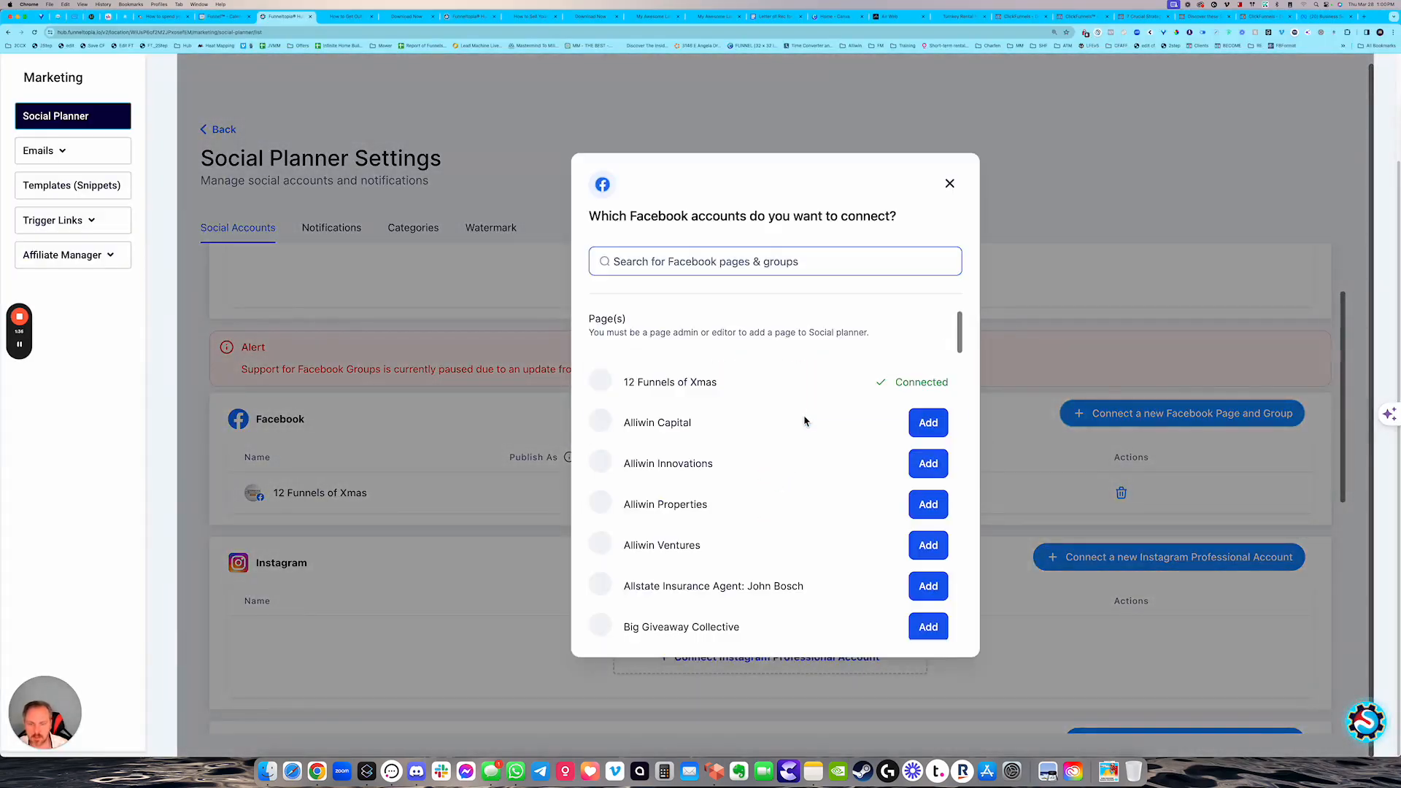
pyautogui.scroll(-8, 806, 411)
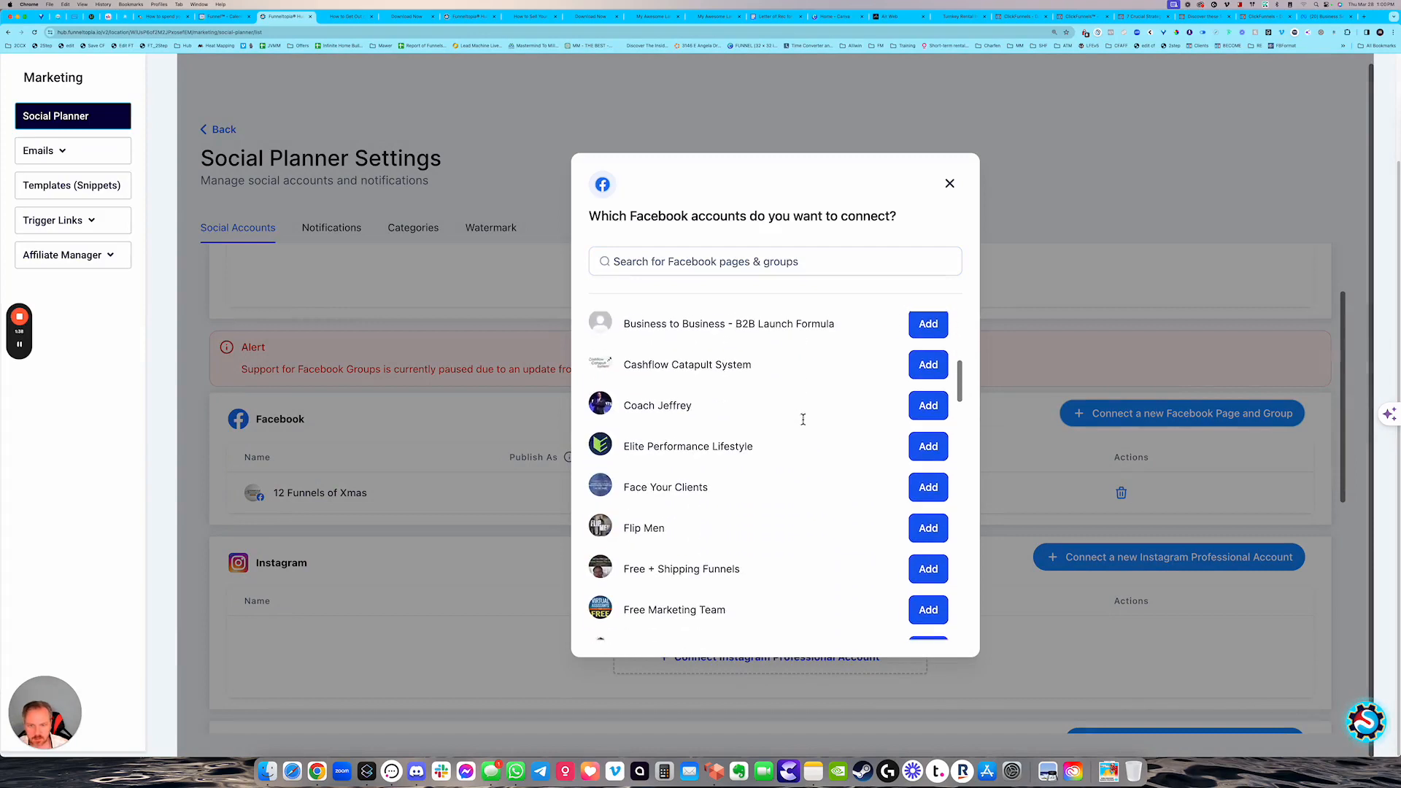
pyautogui.scroll(2, 876, 378)
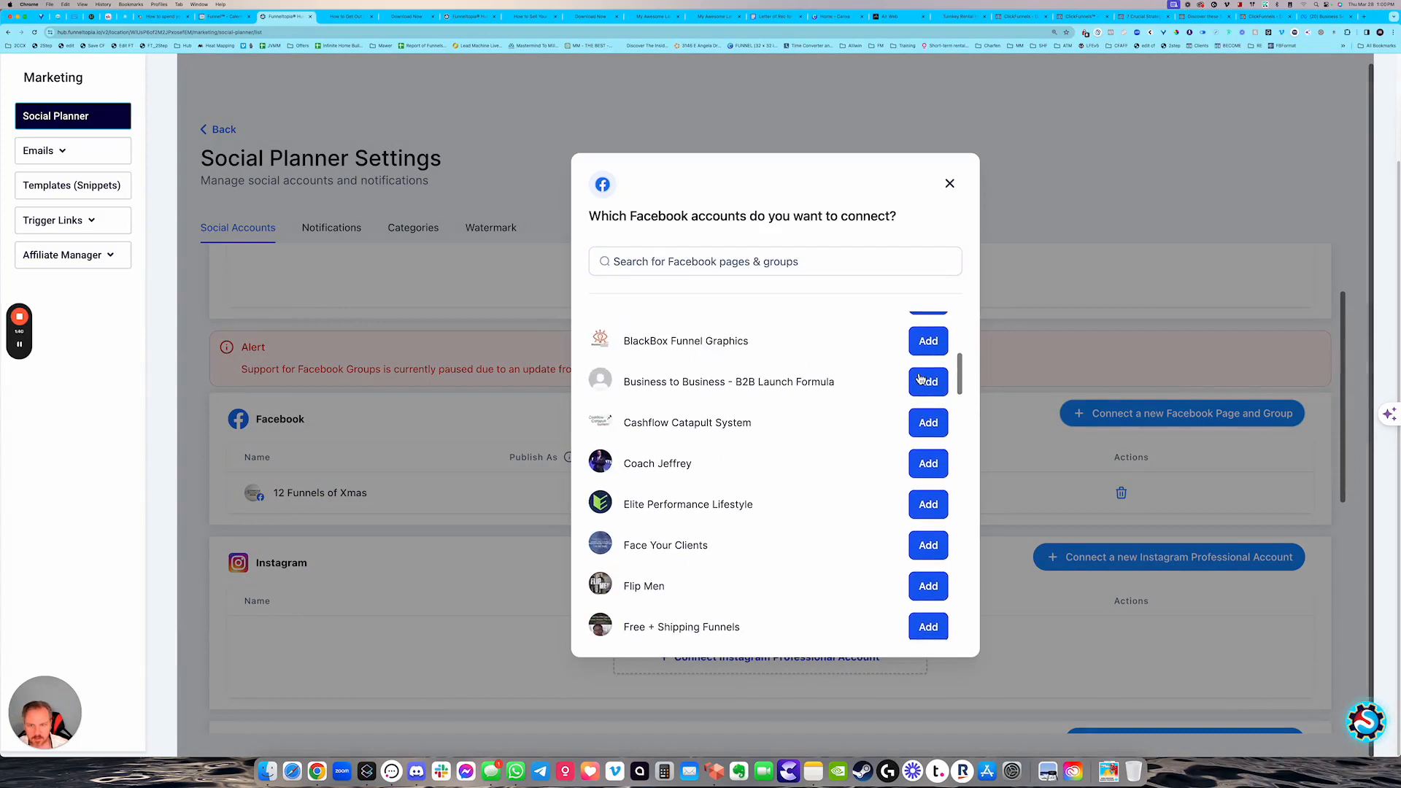
pyautogui.click(943, 387)
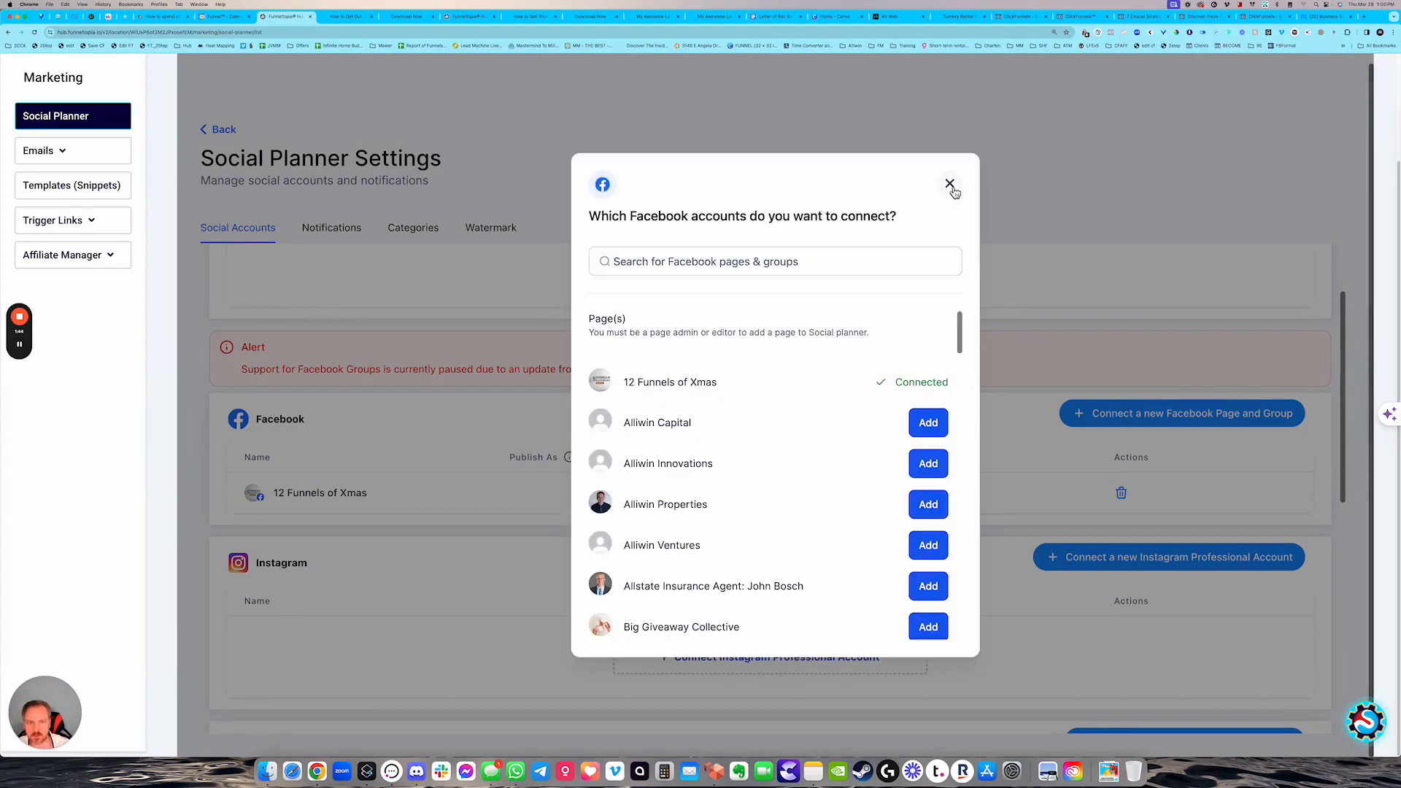
pyautogui.click(950, 184)
pyautogui.scroll(3, 438, 424)
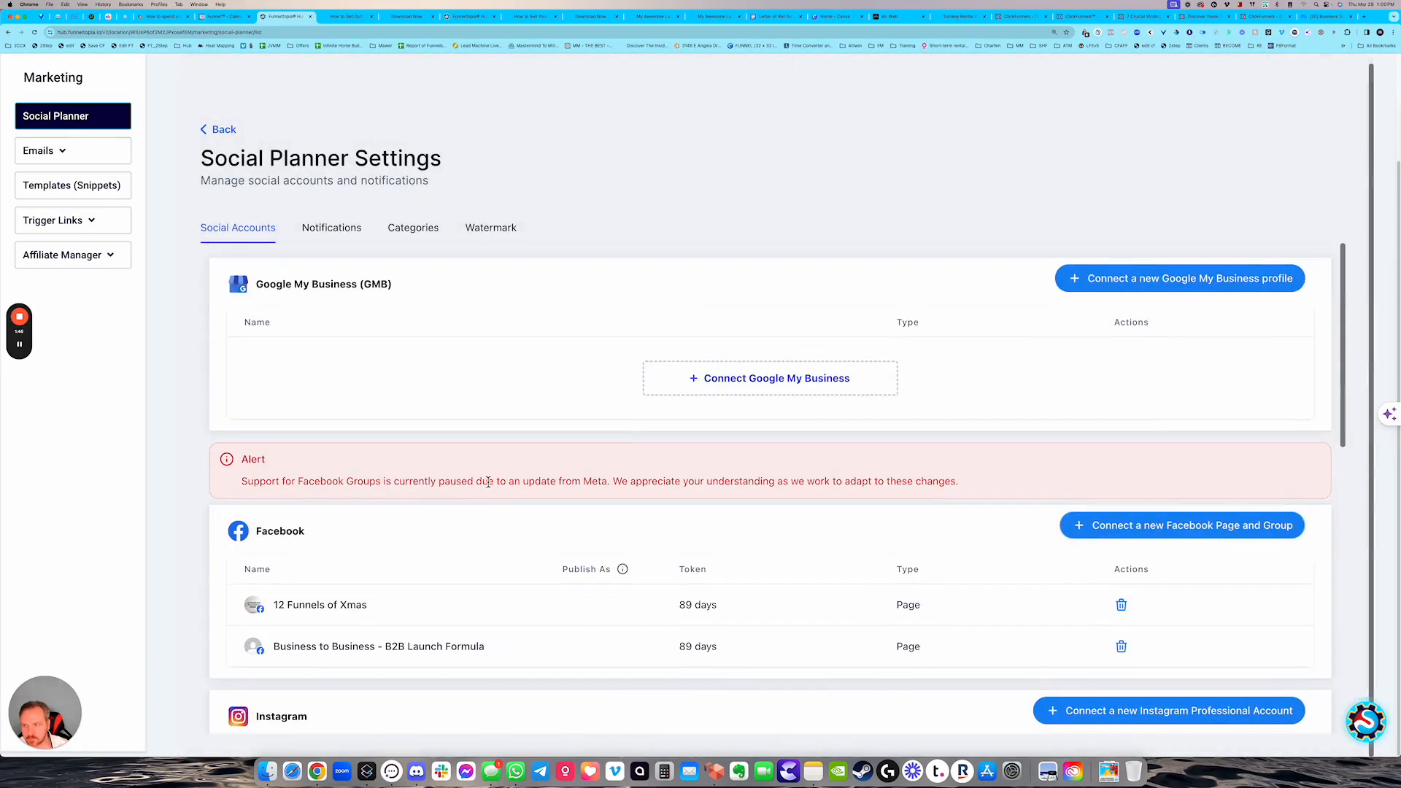
pyautogui.scroll(2, 364, 387)
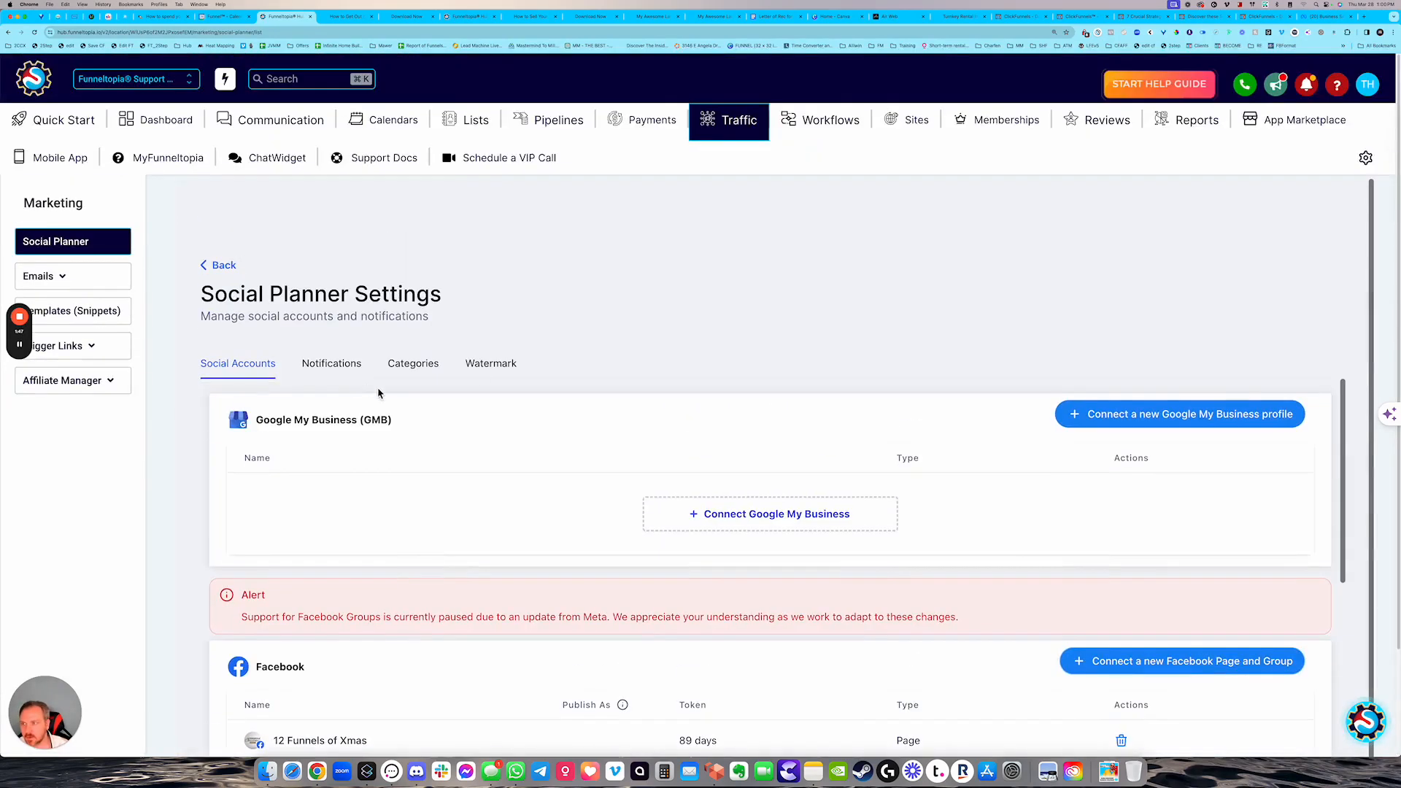
pyautogui.click(210, 269)
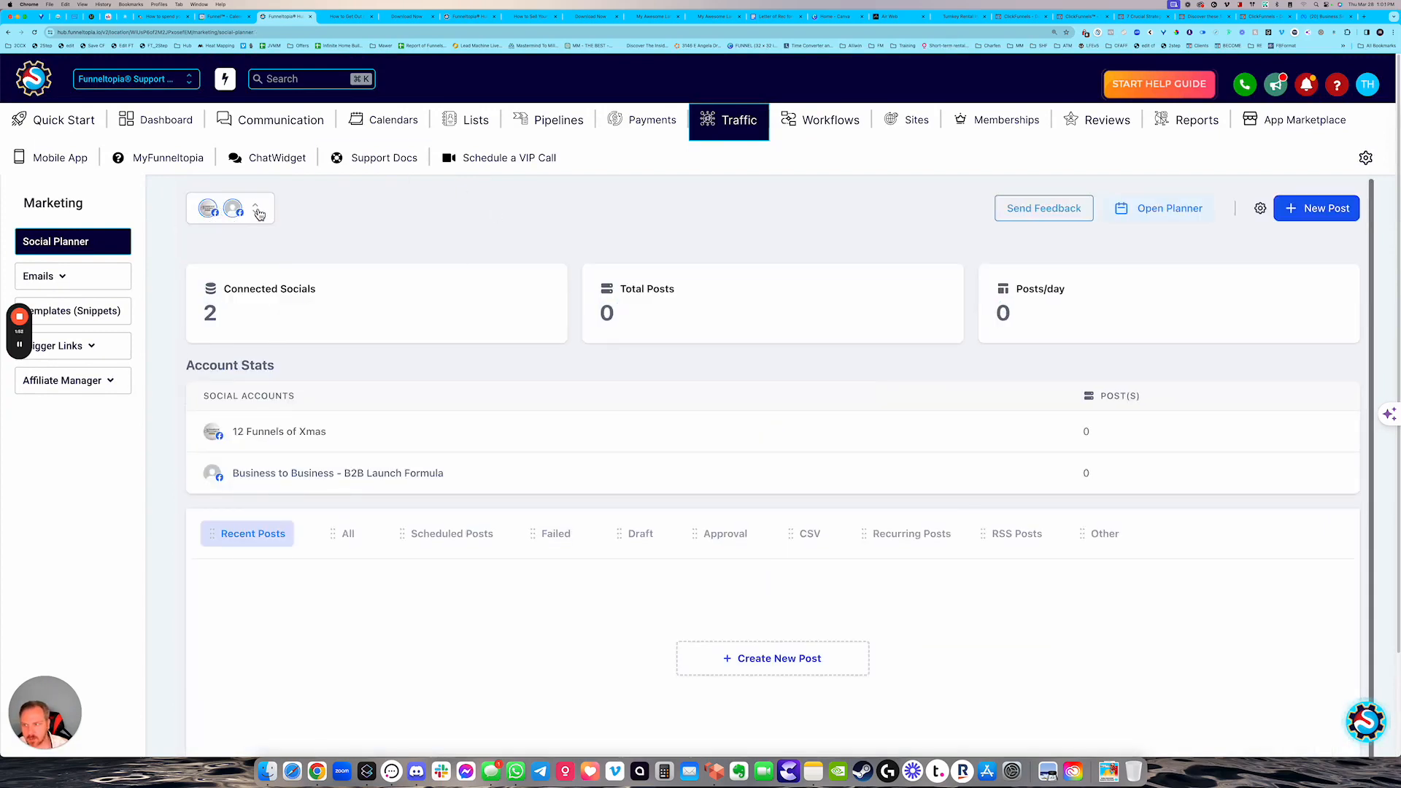
# Draft a new account group named Xmas Funnels containing both connected Facebook pages, and close it without creating it
pyautogui.click(259, 213)
pyautogui.scroll(-1, 309, 311)
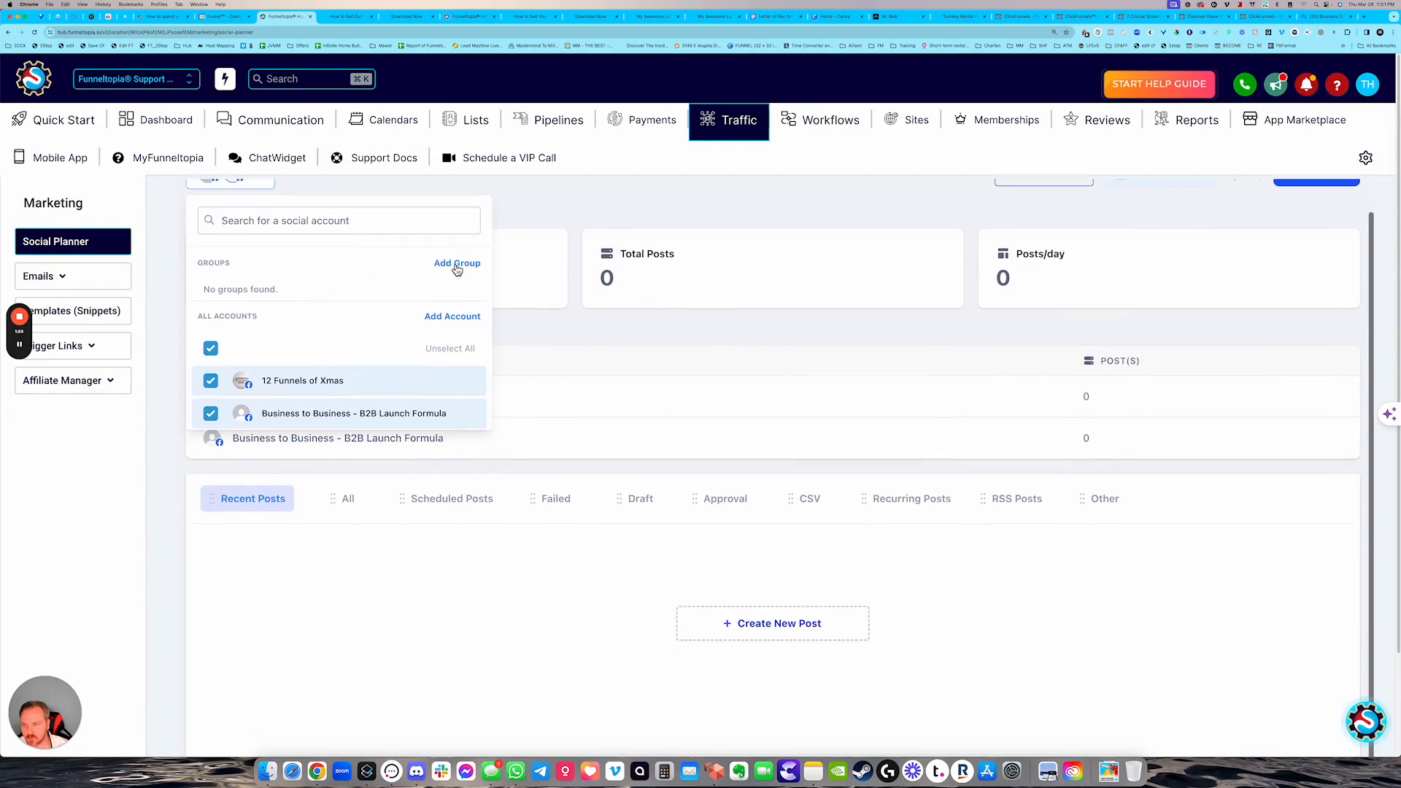
pyautogui.click(457, 264)
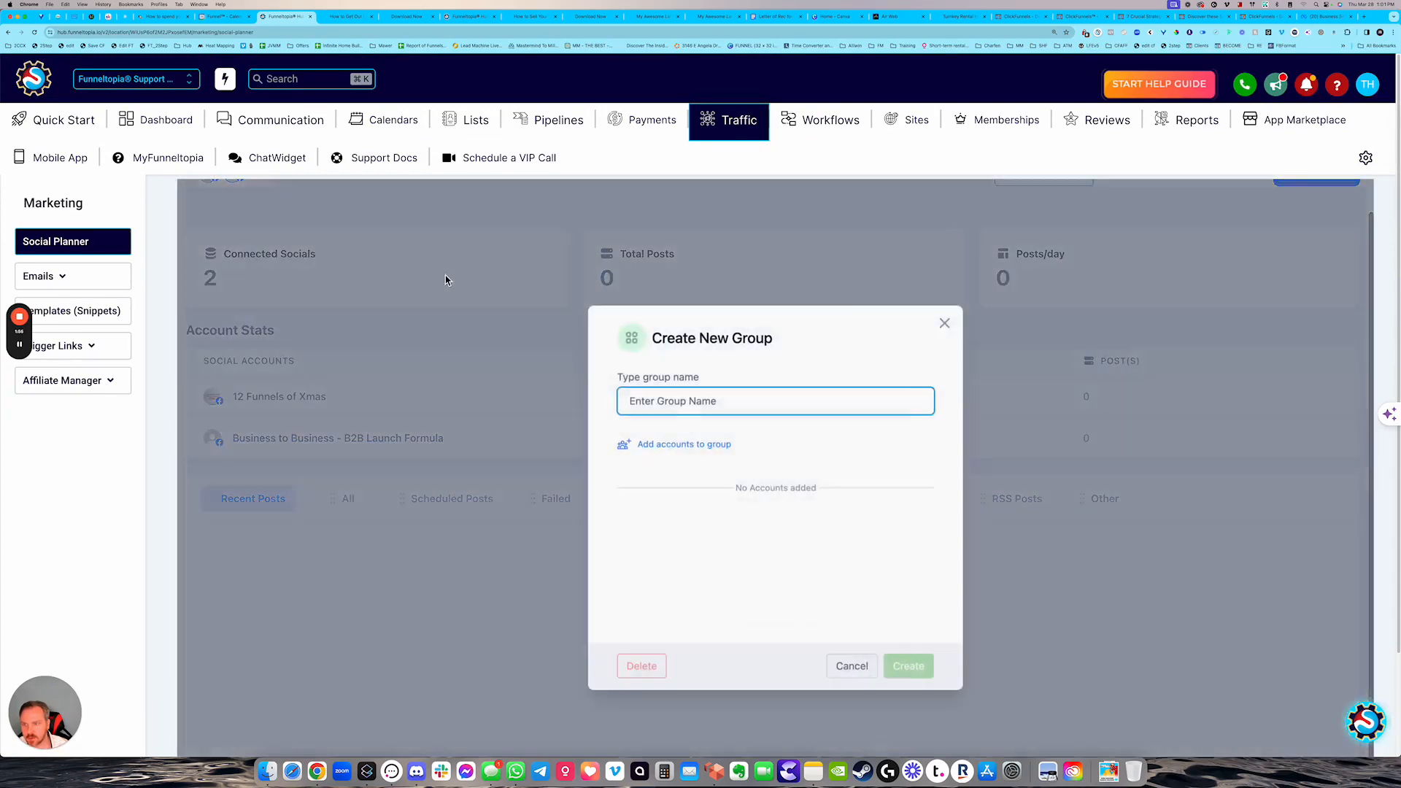
pyautogui.click(679, 446)
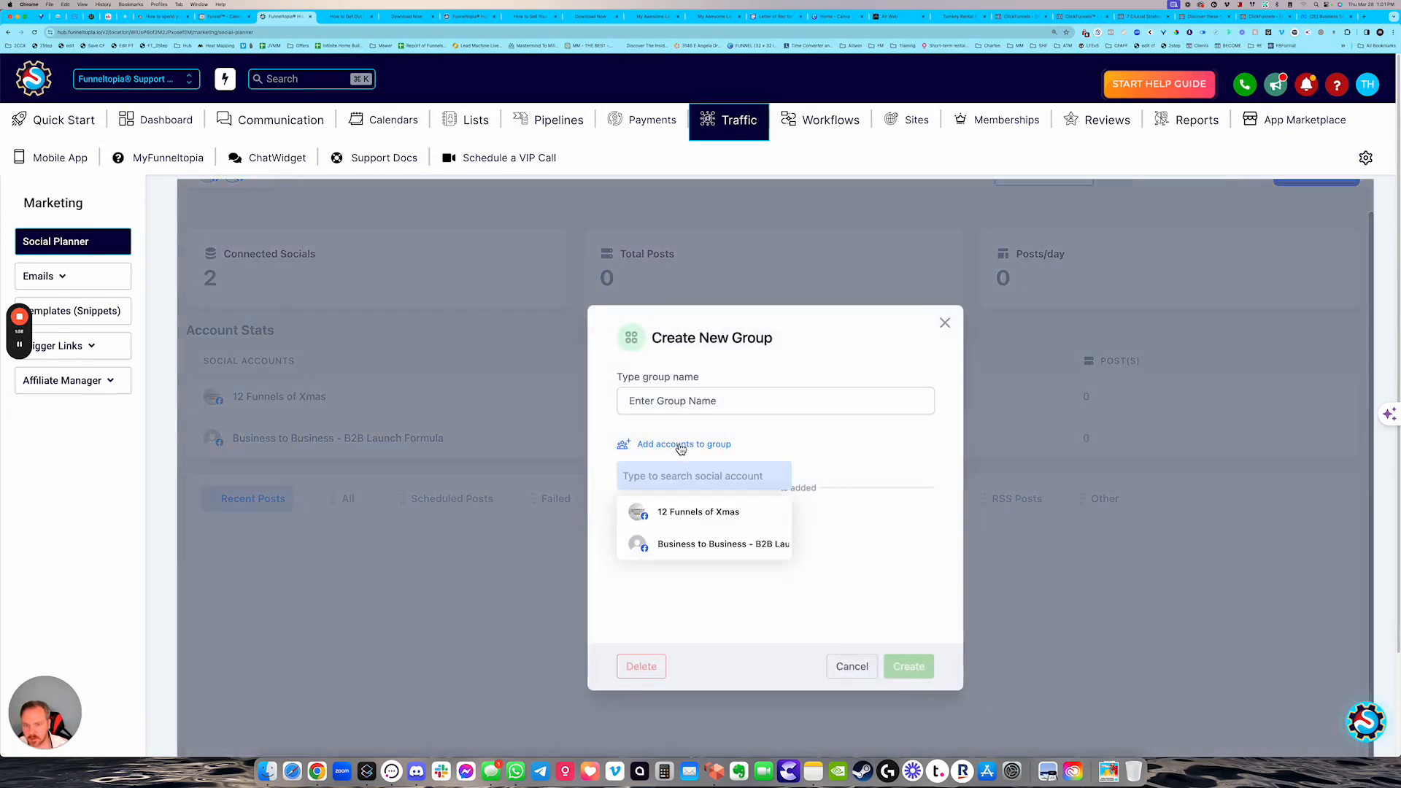
pyautogui.click(699, 519)
pyautogui.click(752, 536)
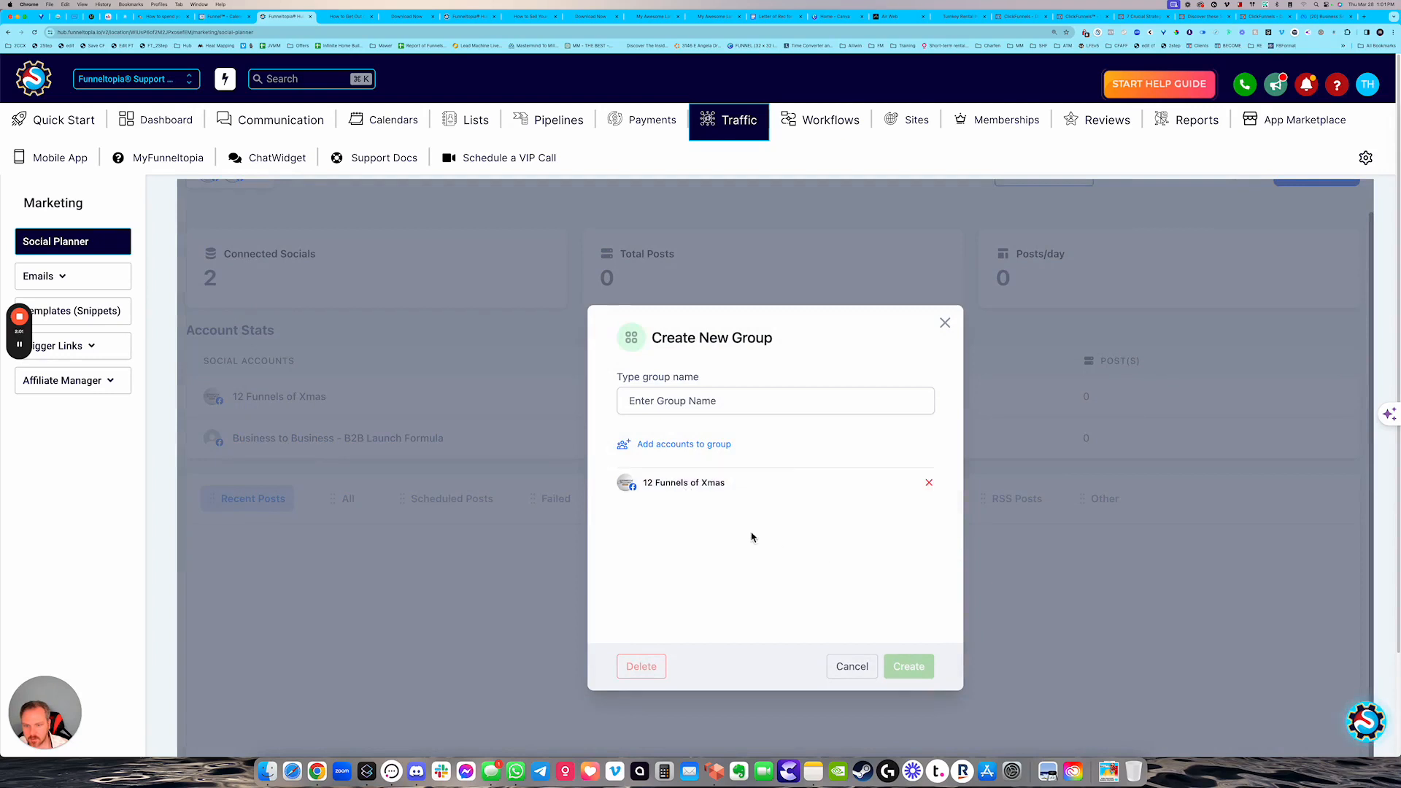
pyautogui.click(692, 408)
pyautogui.write('Xman')
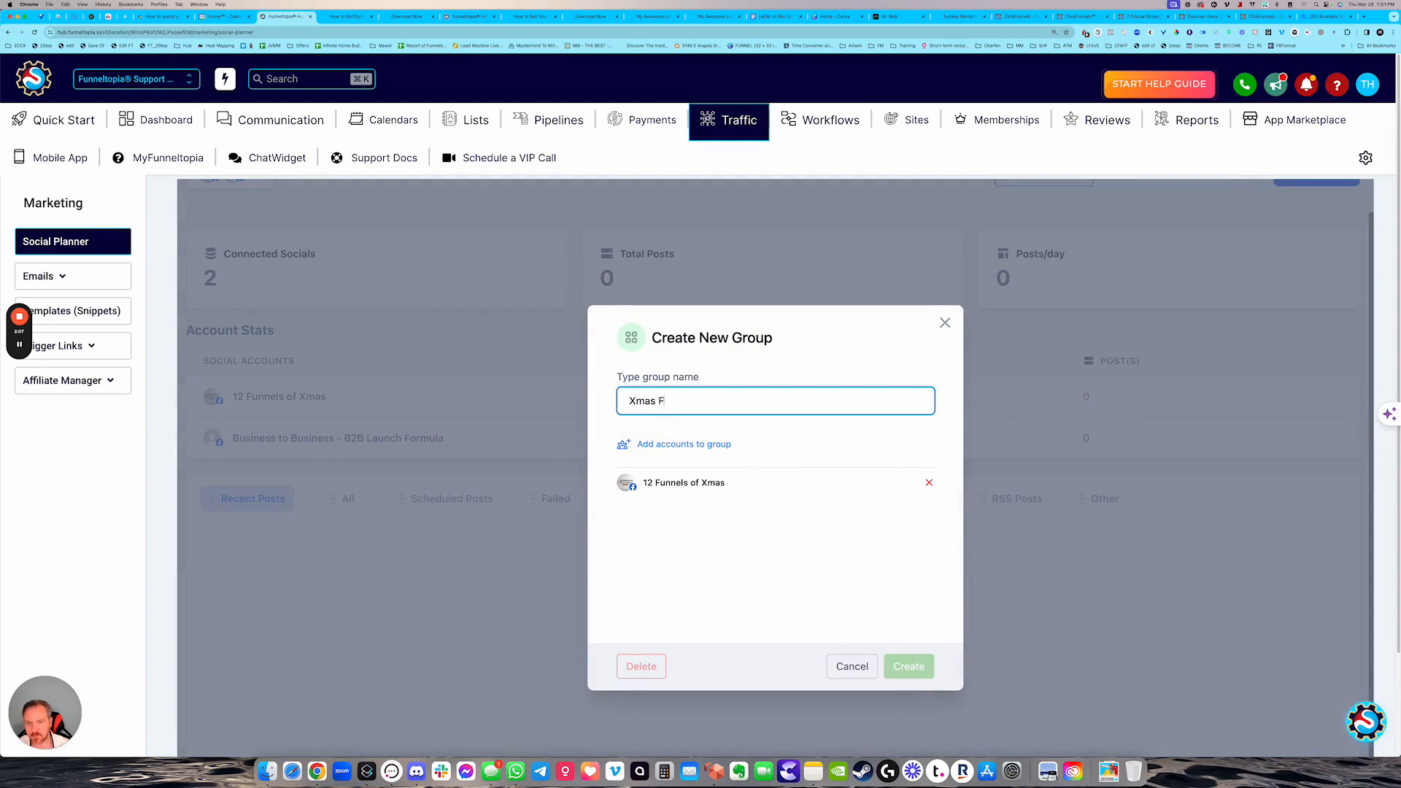
pyautogui.click(886, 594)
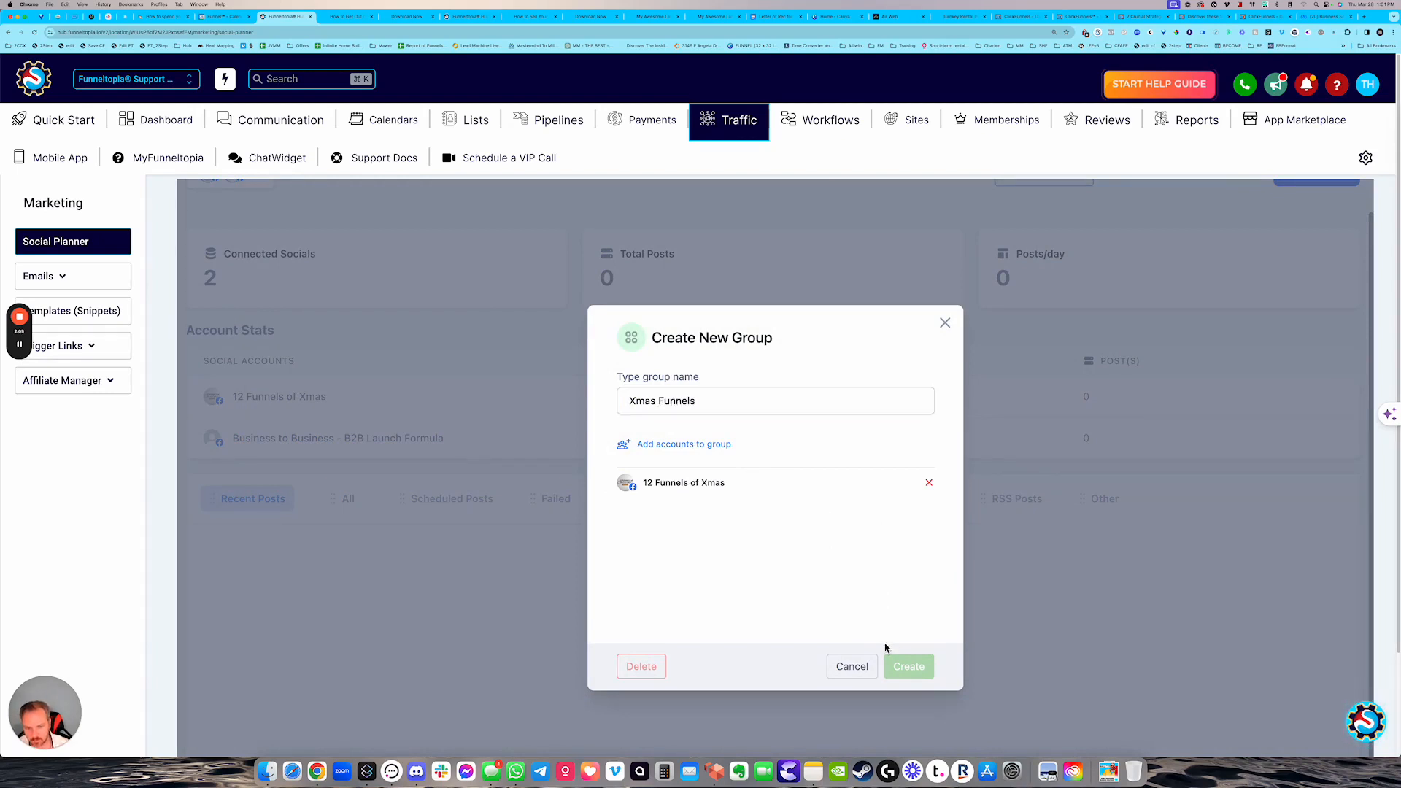
pyautogui.click(708, 447)
pyautogui.click(708, 547)
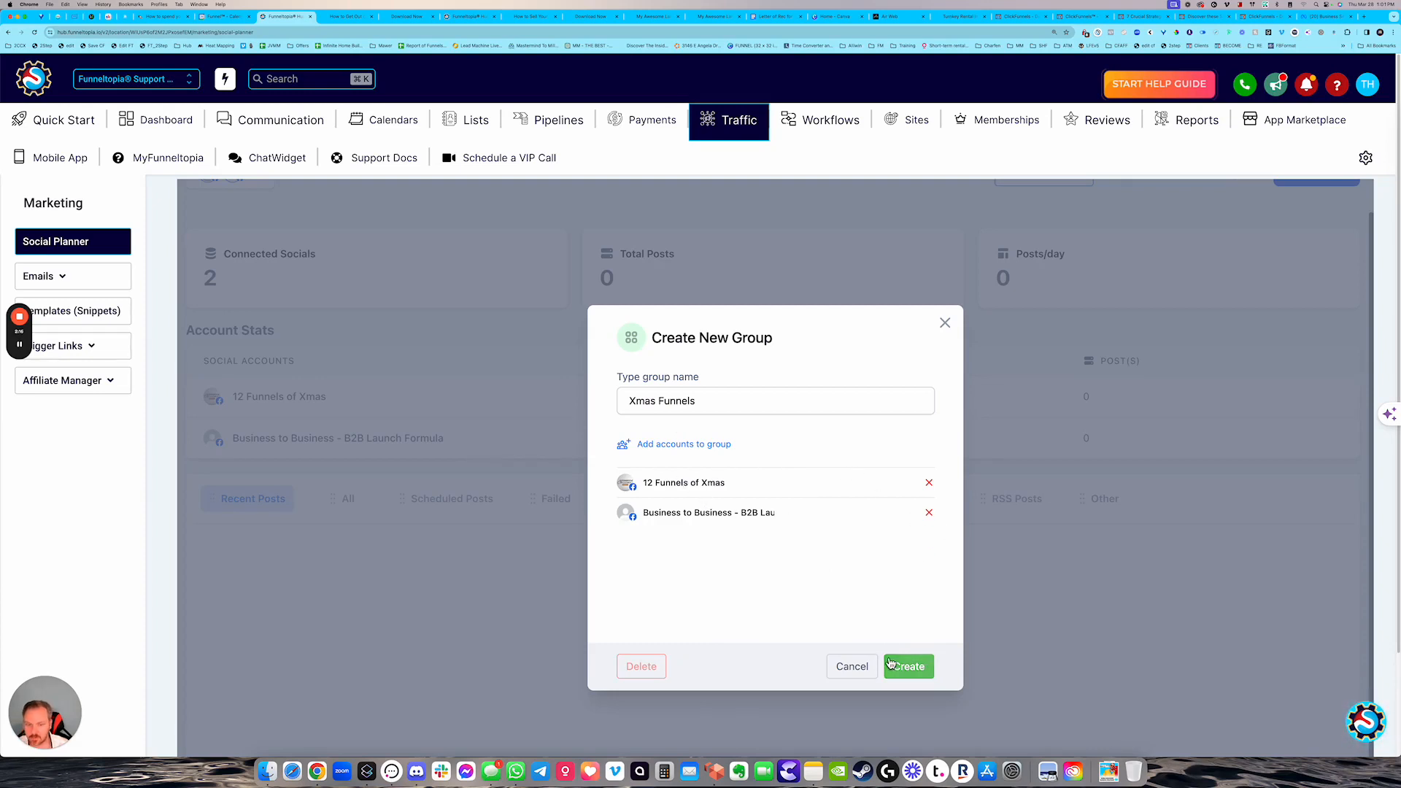
pyautogui.click(945, 323)
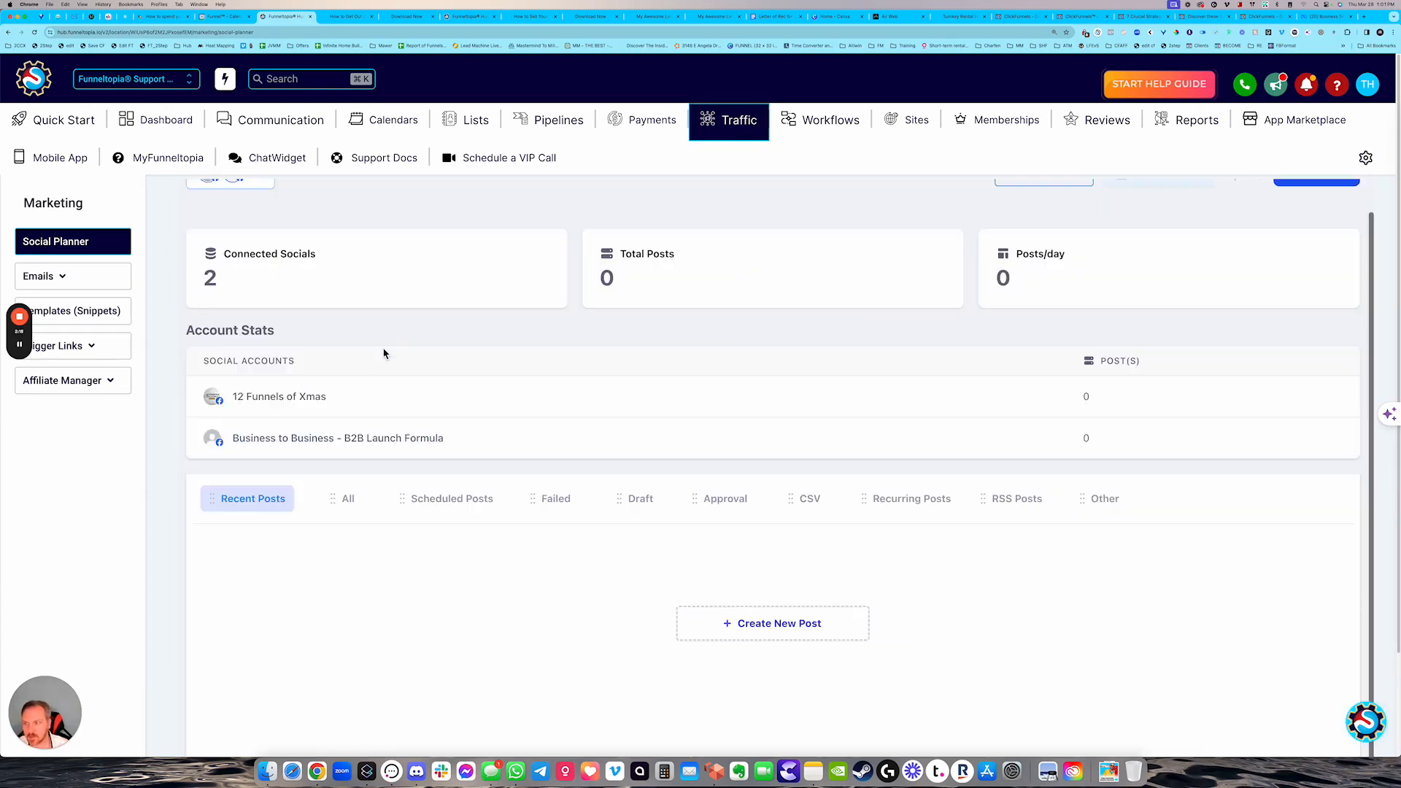
# Start a new social post and select only the 12 Funnels of Xmas page as its target account
pyautogui.click(1317, 215)
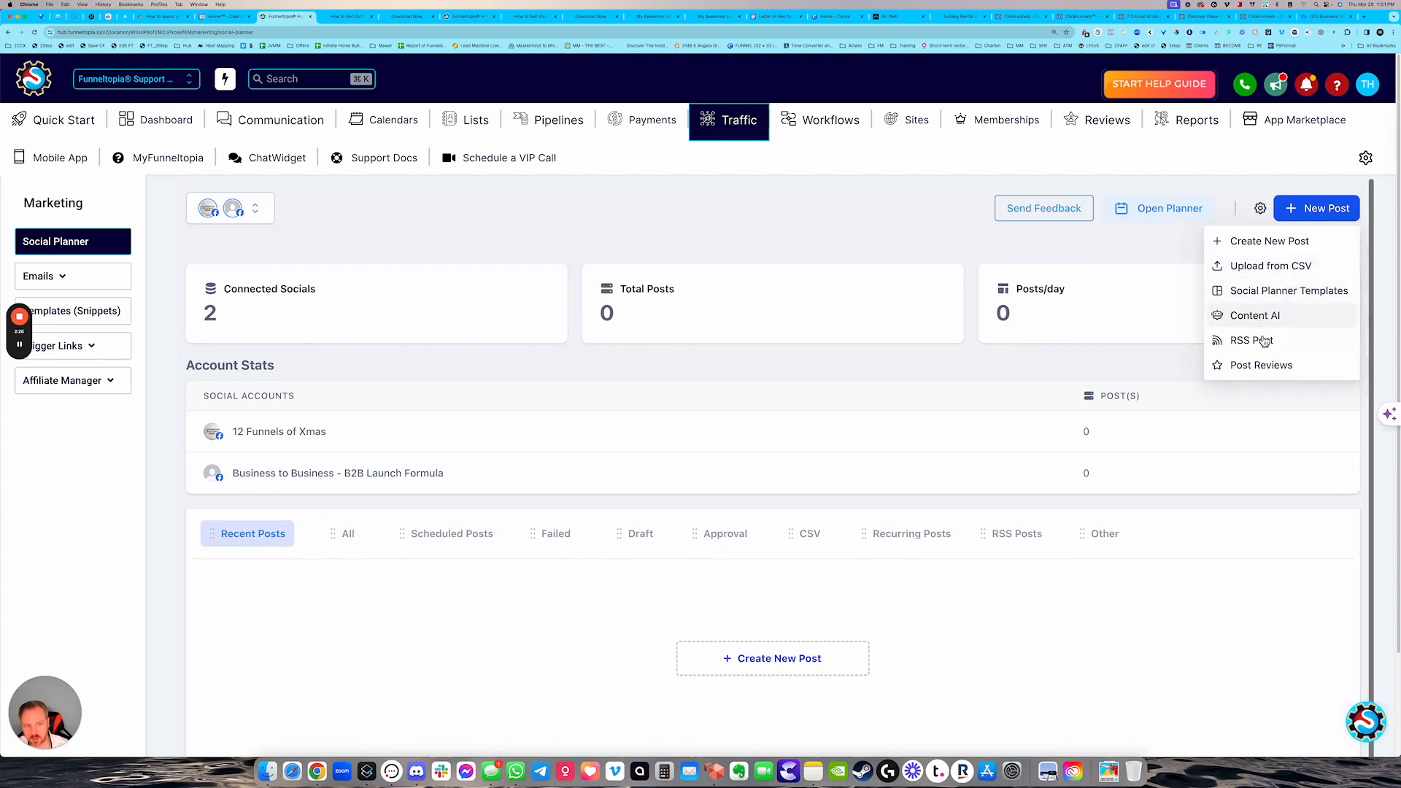
pyautogui.click(1262, 251)
pyautogui.click(238, 280)
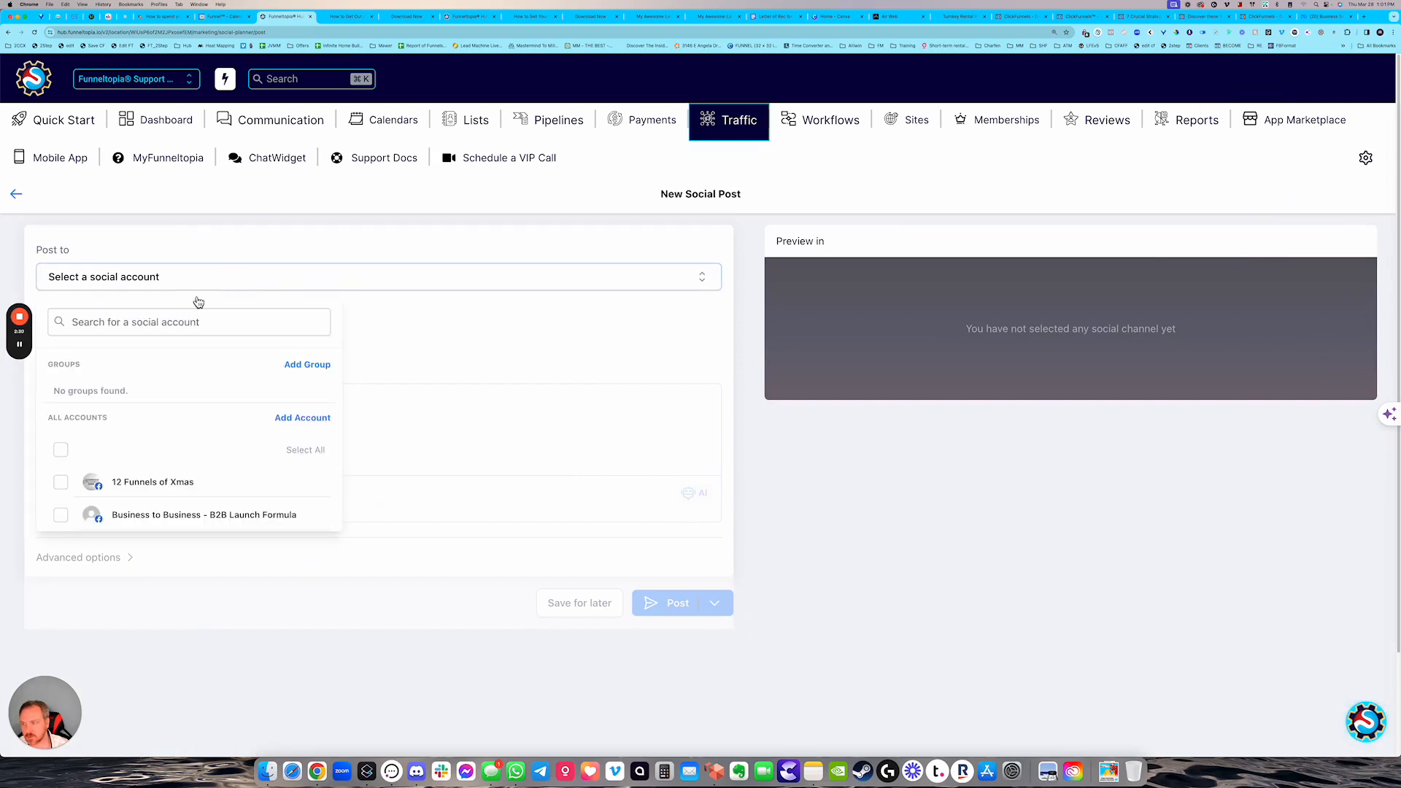
pyautogui.click(61, 483)
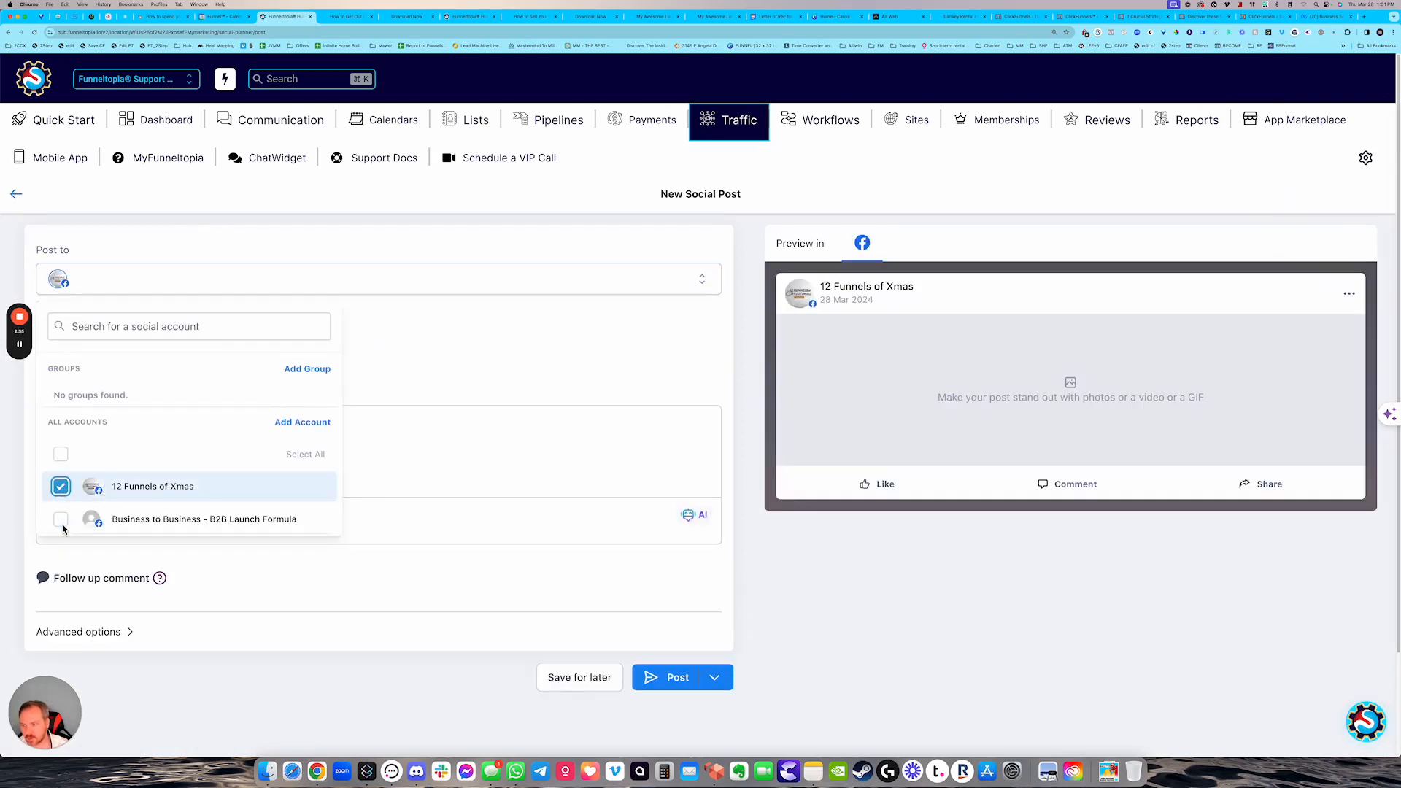
pyautogui.click(61, 521)
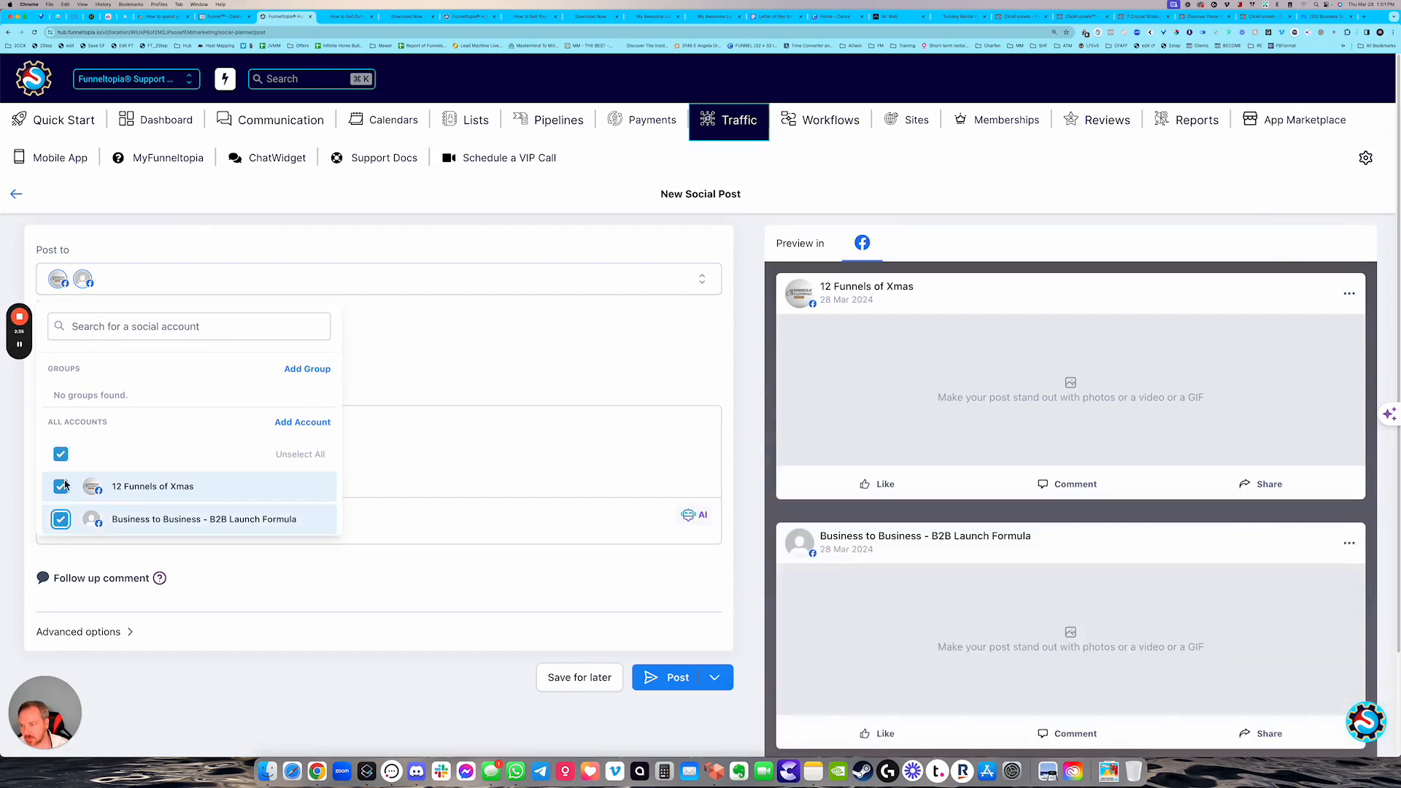
pyautogui.click(62, 519)
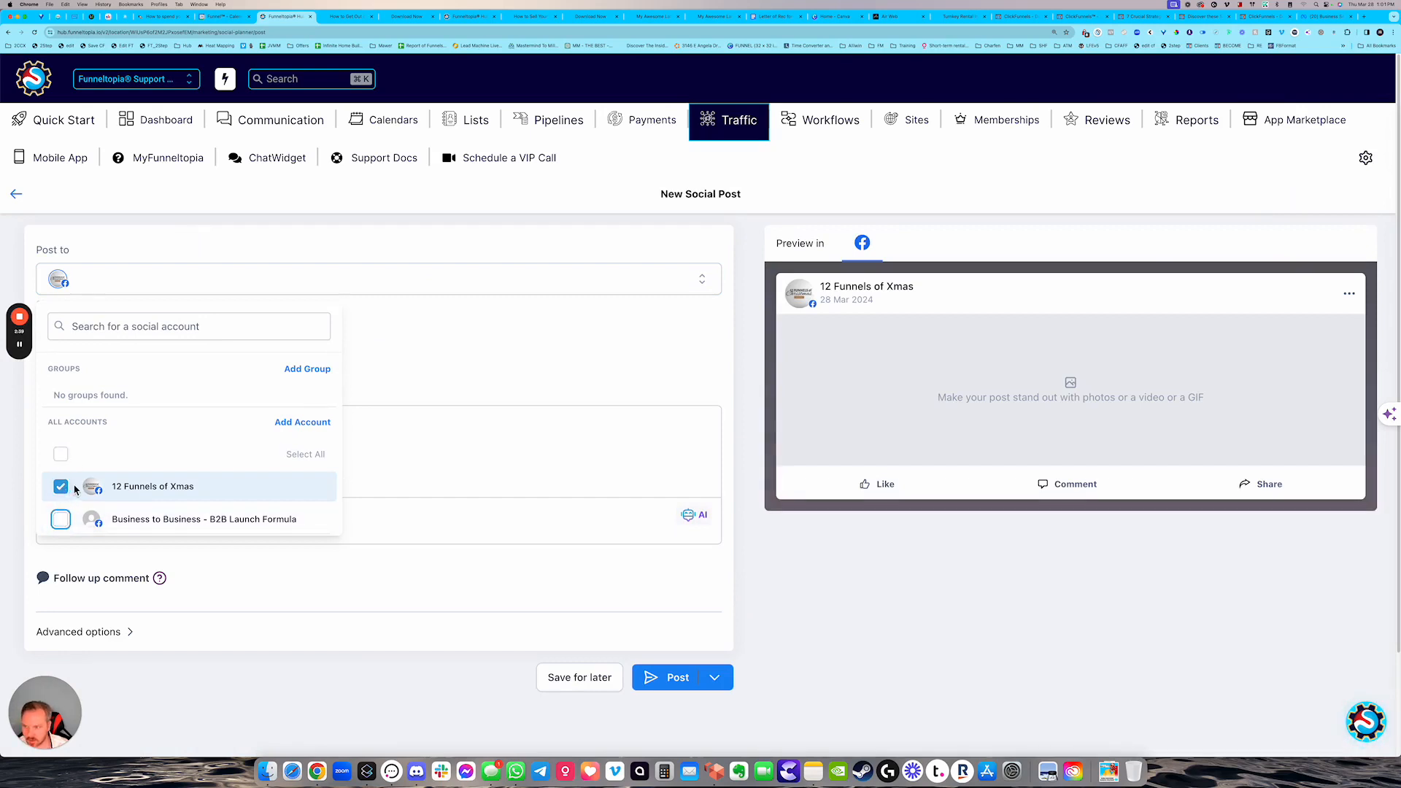
pyautogui.click(455, 342)
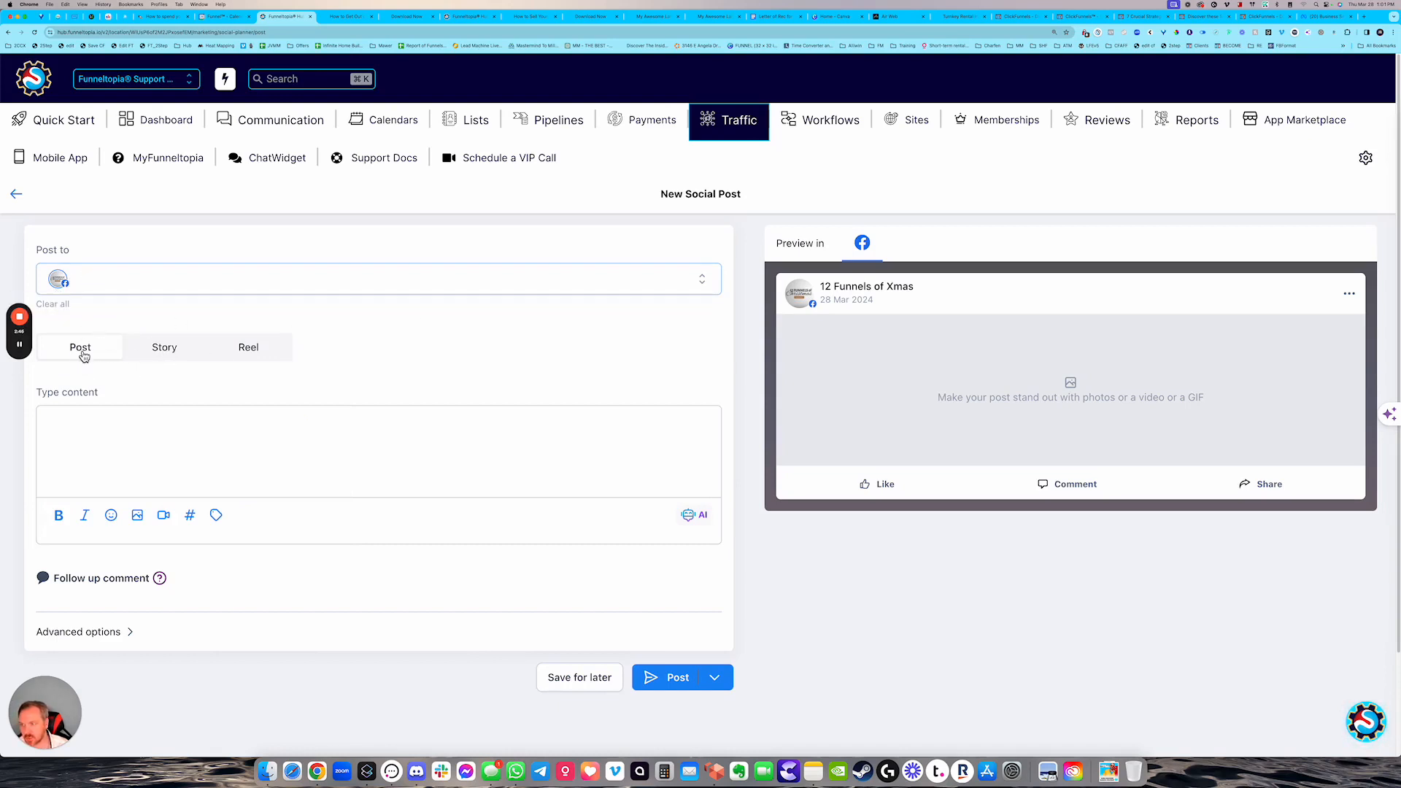
# Compare the Reel and Post formats in the preview, ending with the Post type selected
pyautogui.click(263, 357)
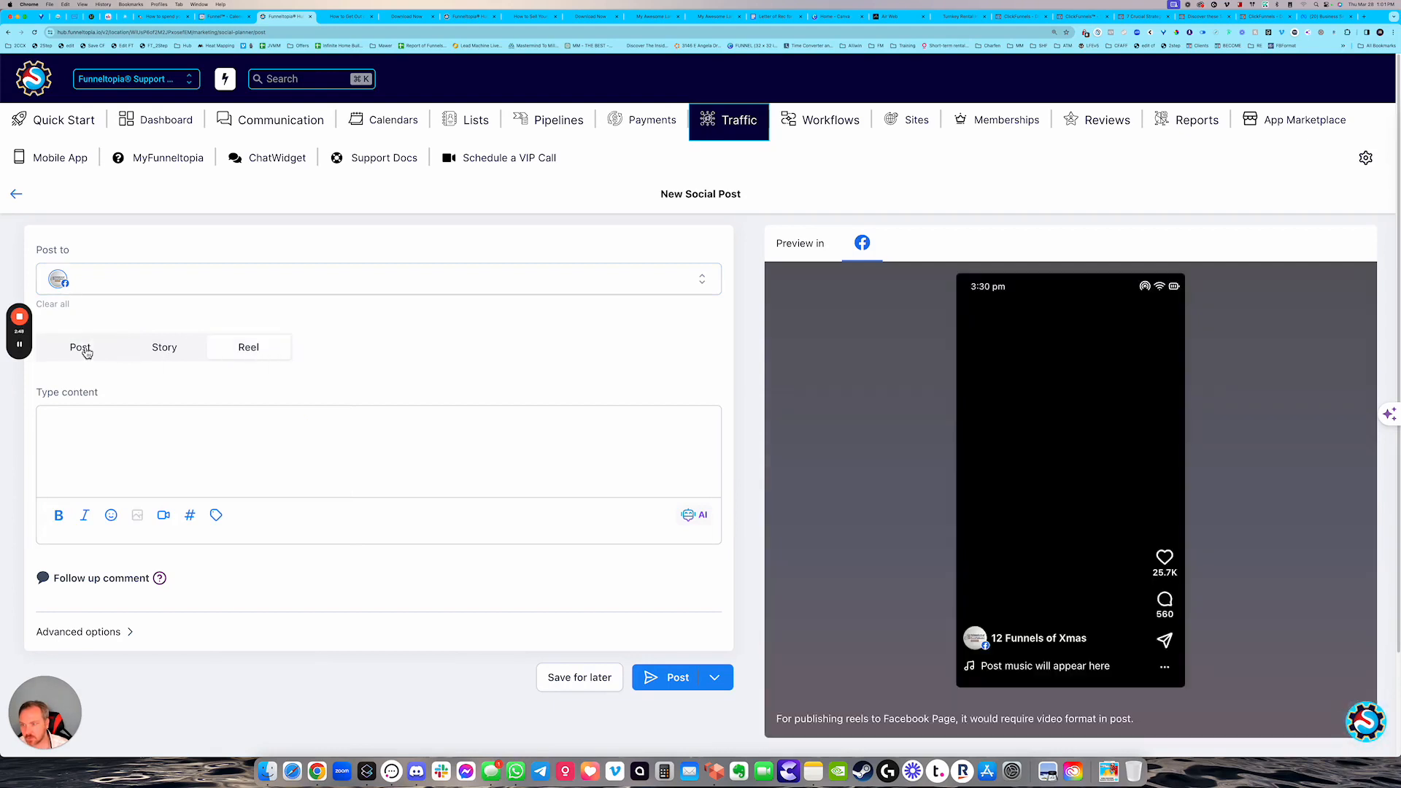
pyautogui.click(84, 352)
pyautogui.click(253, 356)
pyautogui.click(93, 358)
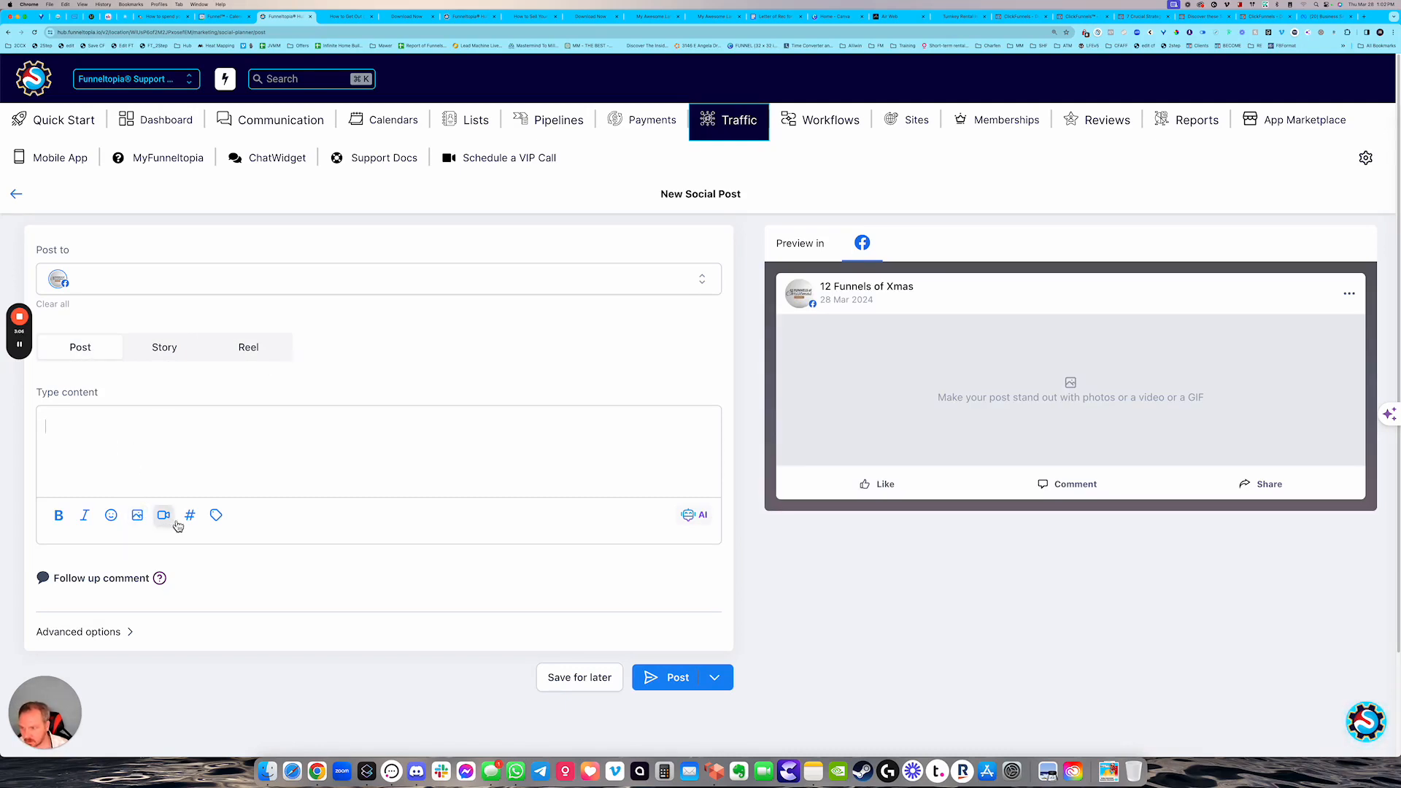
# Start AI content generation for the post and enter "12 Funnels of Tax Season" as both the content title and description
pyautogui.click(690, 516)
pyautogui.click(609, 524)
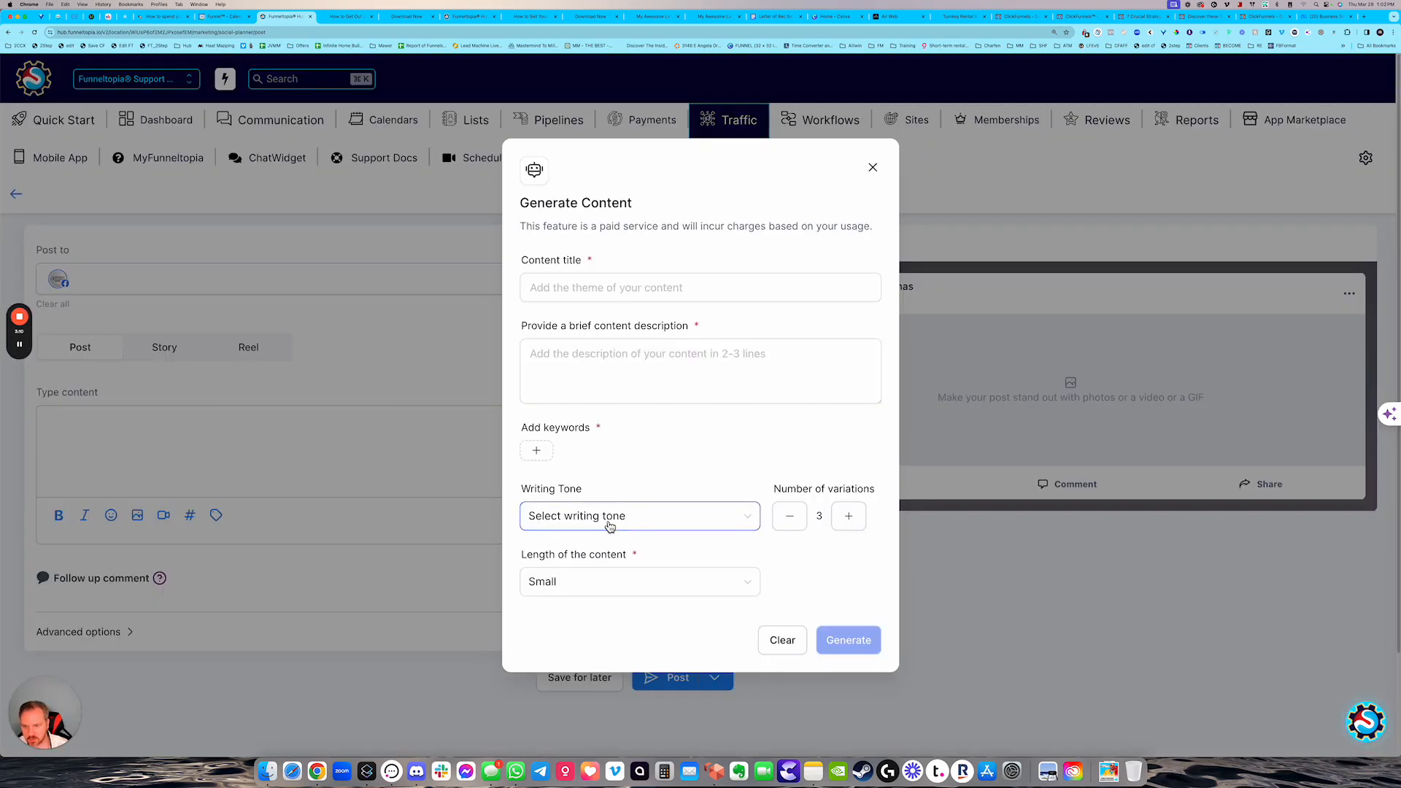
pyautogui.click(594, 294)
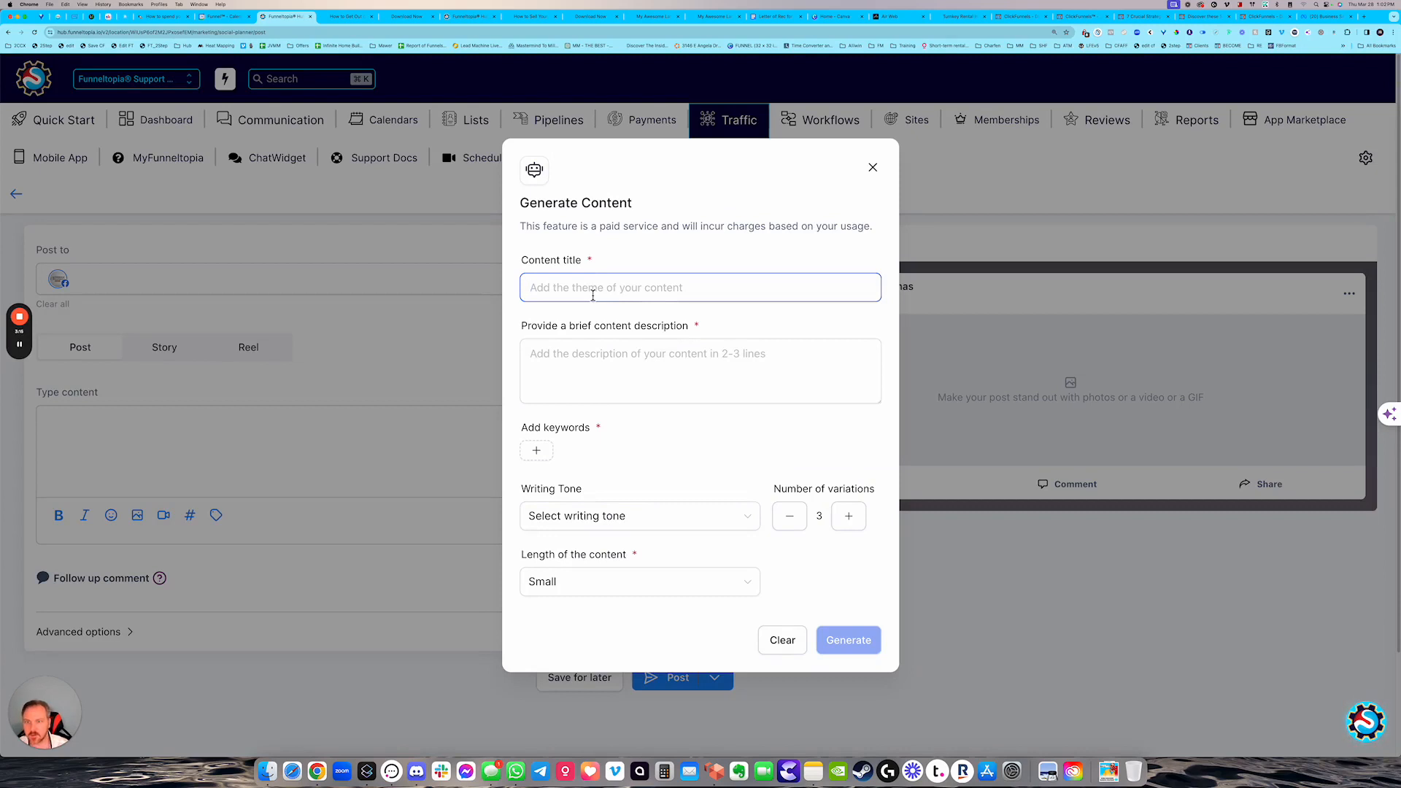
pyautogui.write('T')
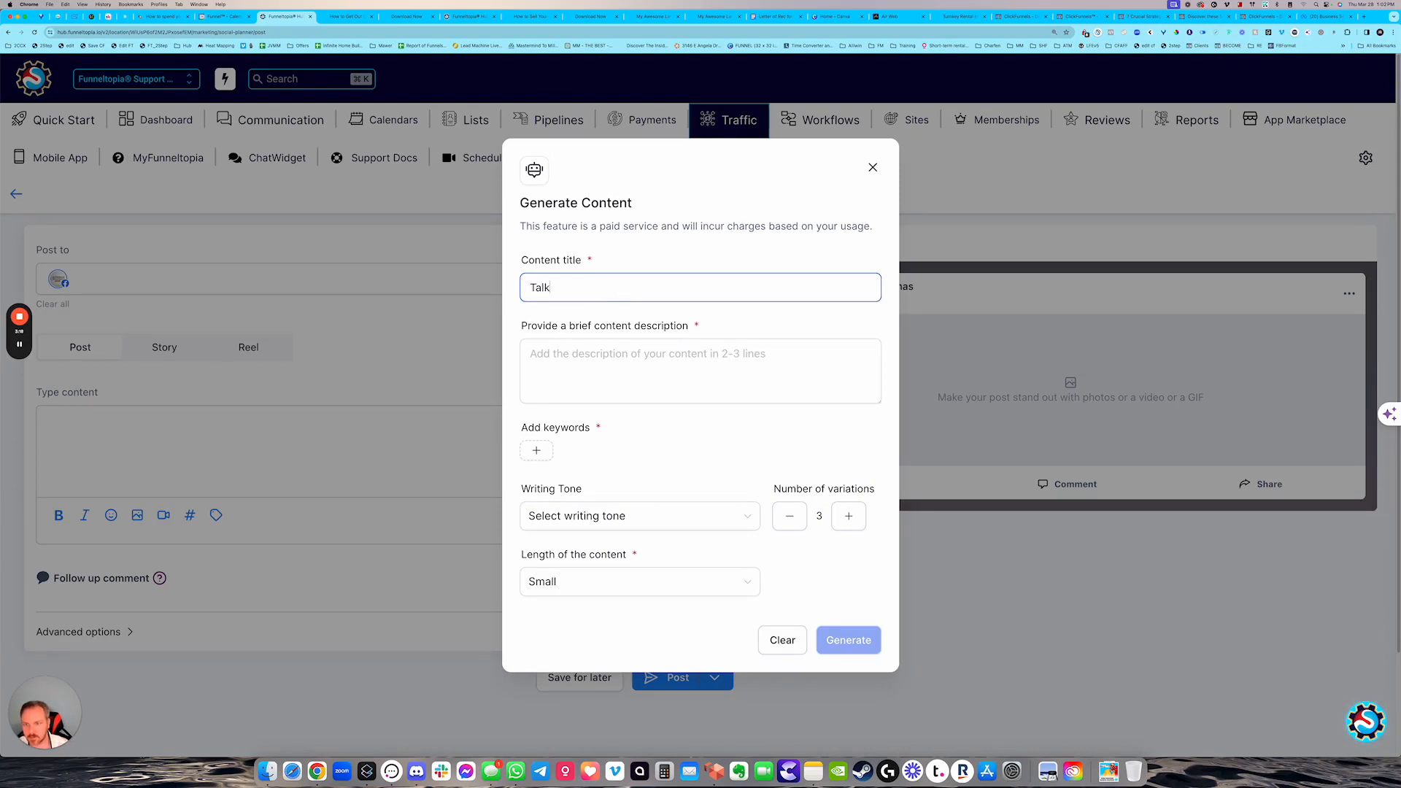
pyautogui.press('BackSpace')
pyautogui.write('12 Funnels of Tax Season')
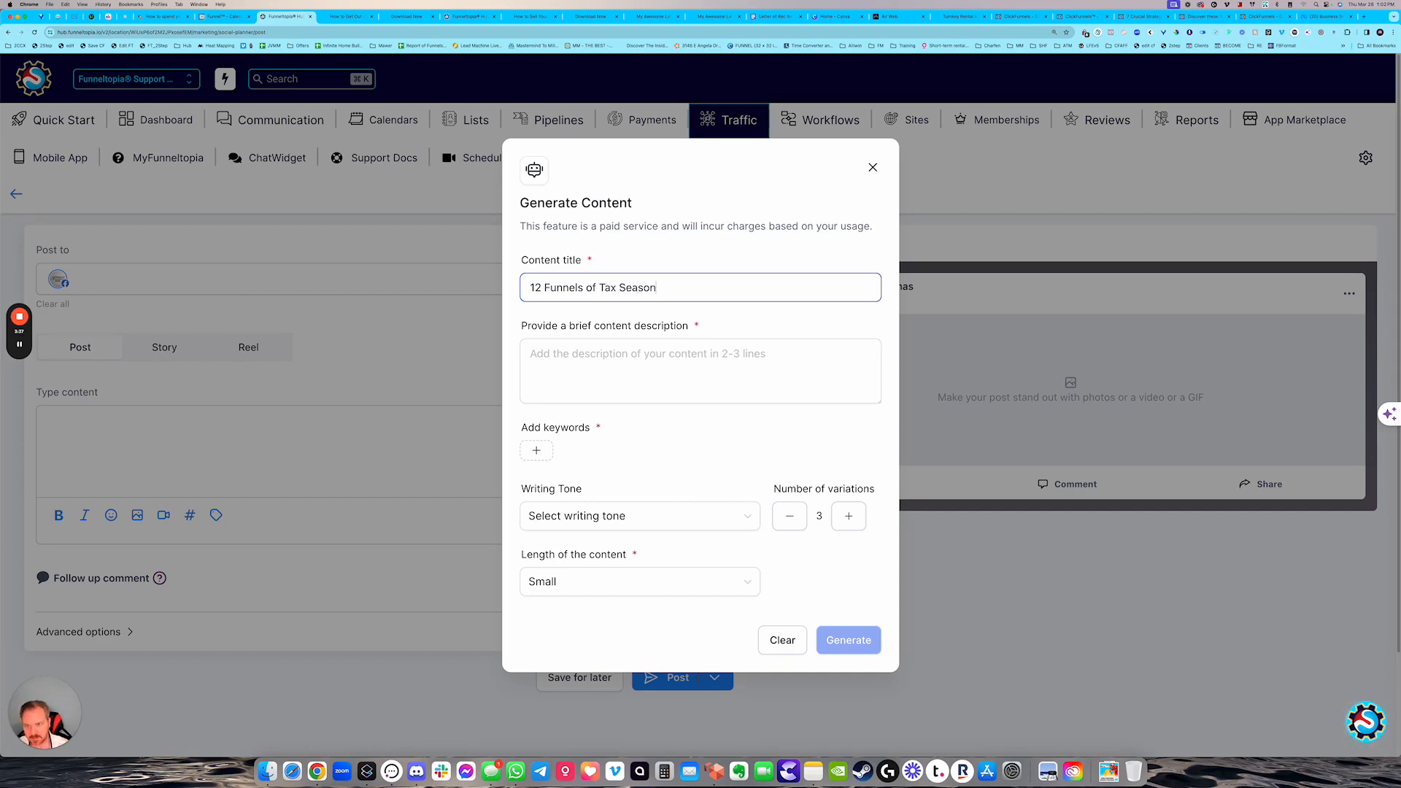
pyautogui.press('super+a')
pyautogui.press('super+c')
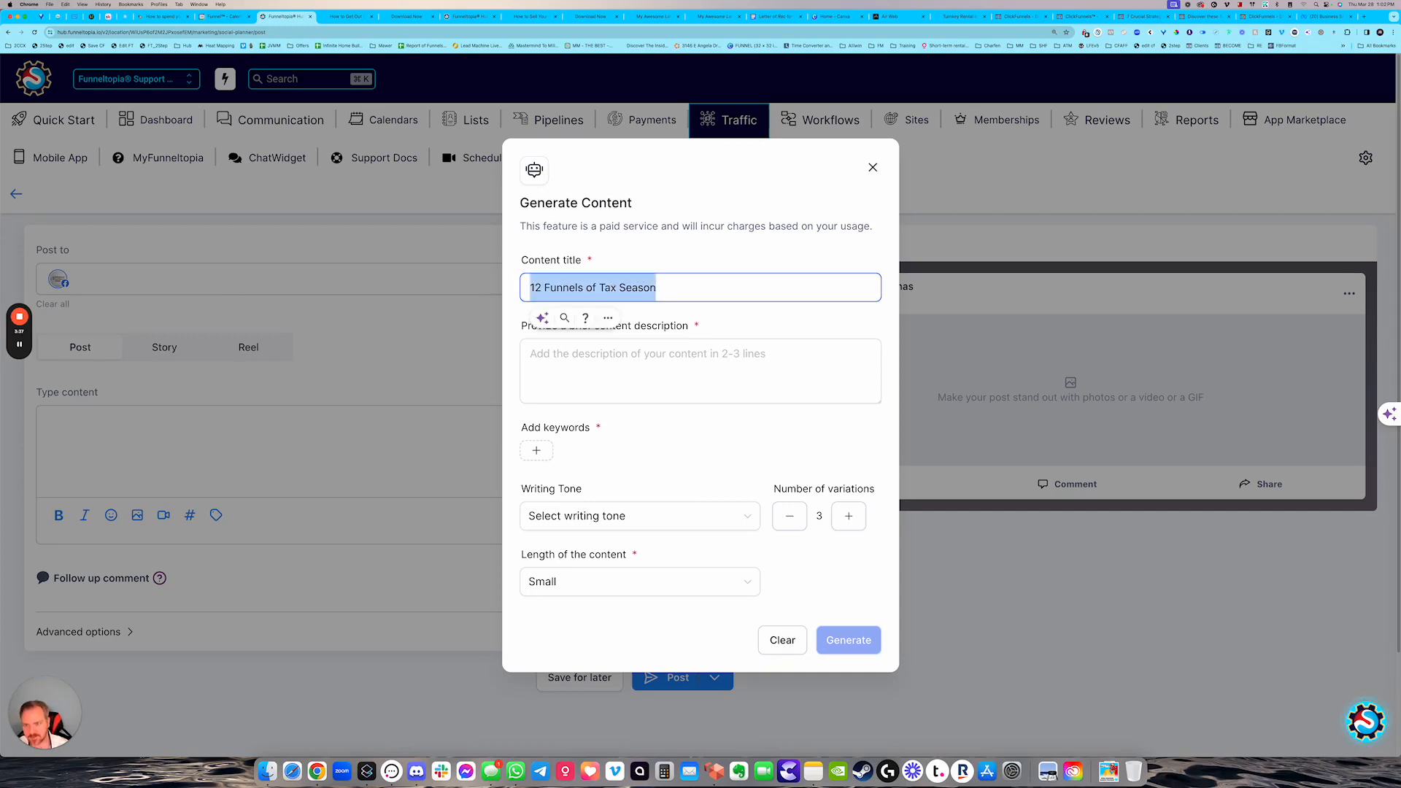
pyautogui.click(616, 358)
pyautogui.press('super+v')
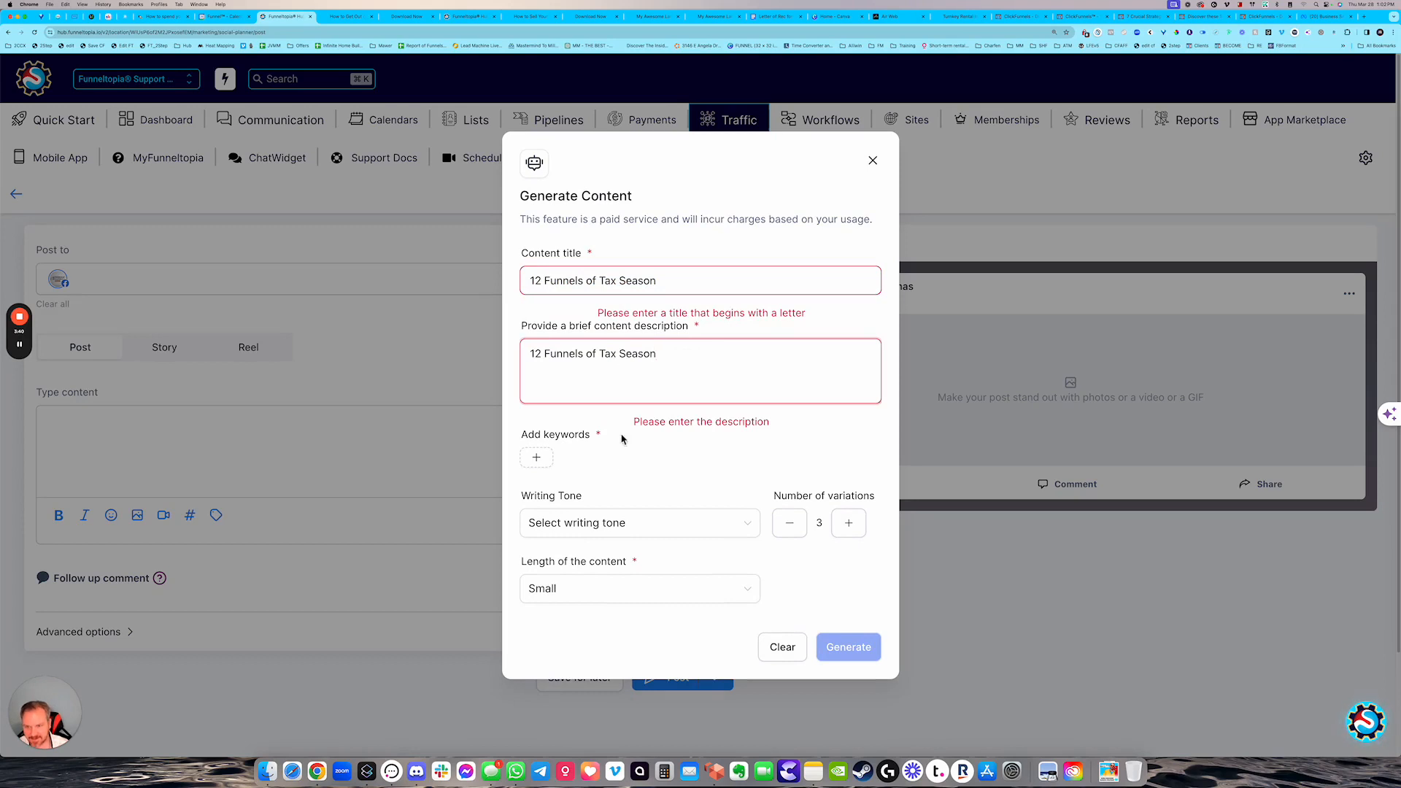
# Add the keywords Free Funnels and Tax Funnels to the content request
pyautogui.click(537, 458)
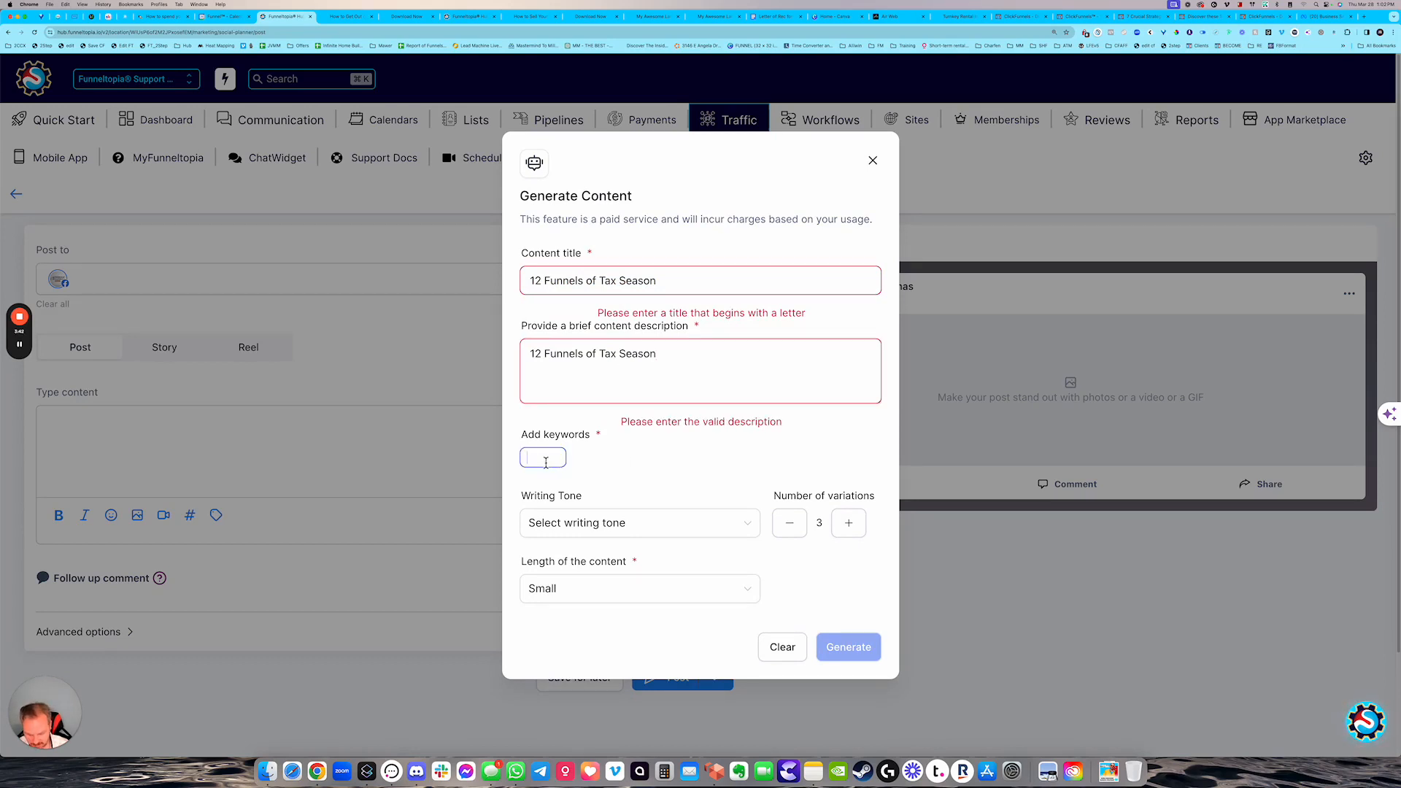
pyautogui.write('Free Funn')
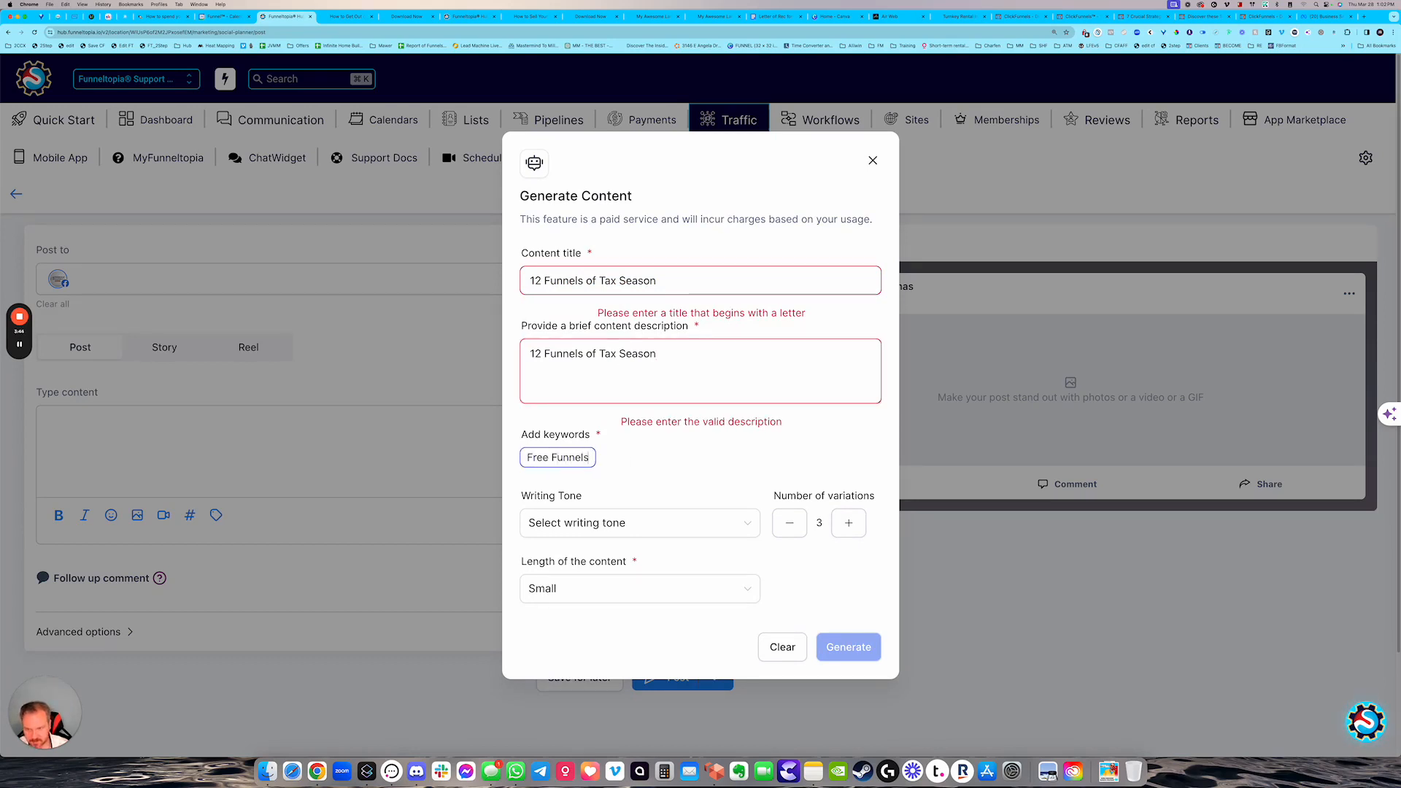
pyautogui.write('els')
pyautogui.press('Return')
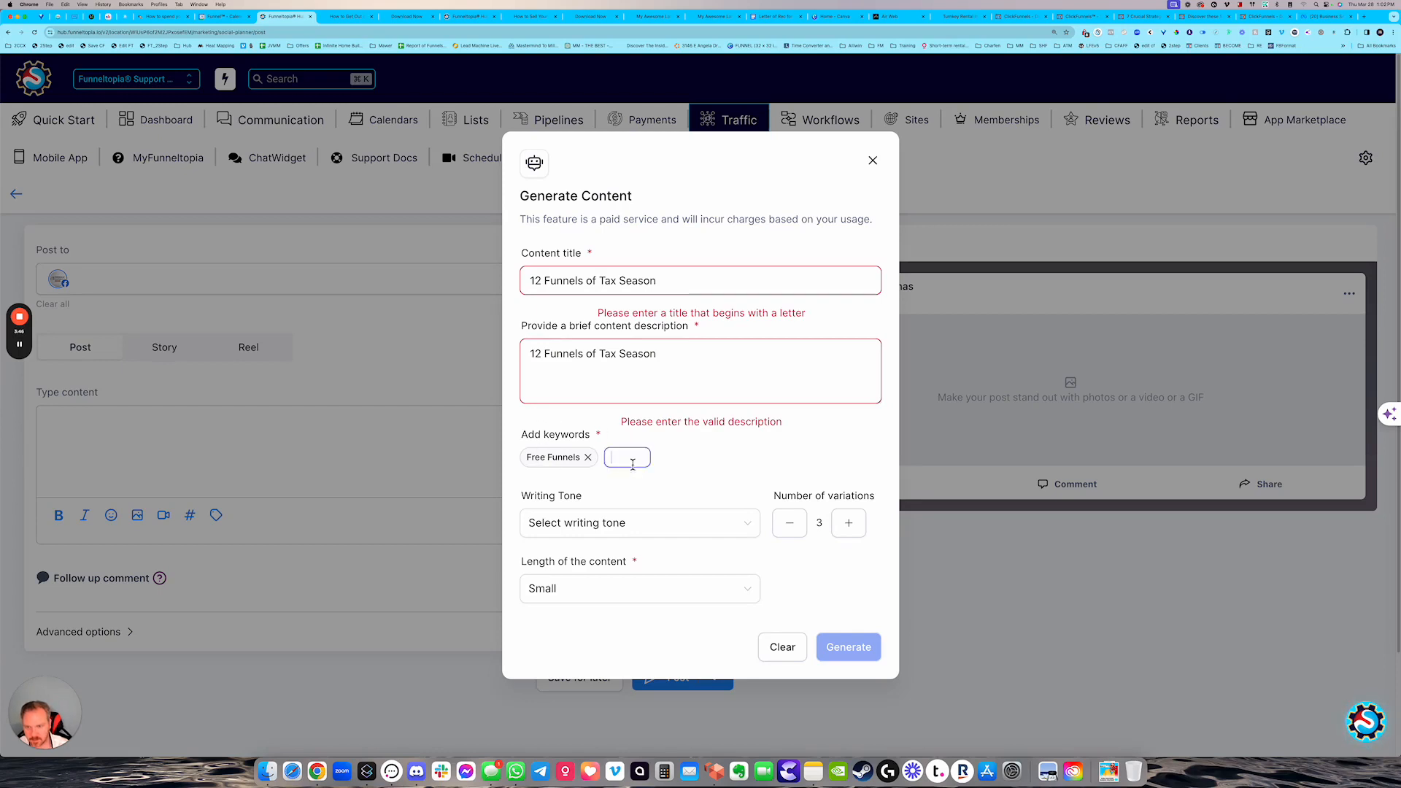
pyautogui.click(627, 460)
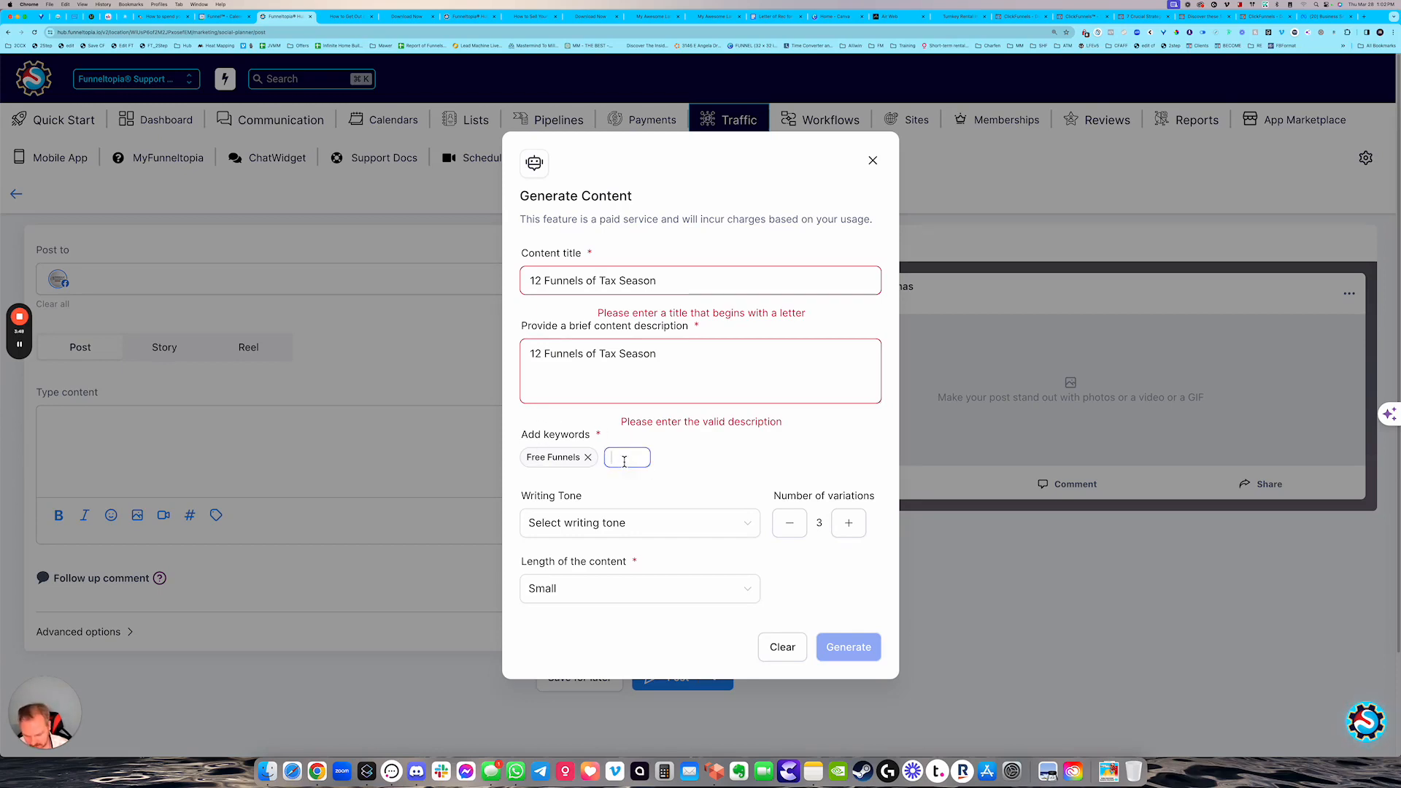
pyautogui.write('Tax Funnels')
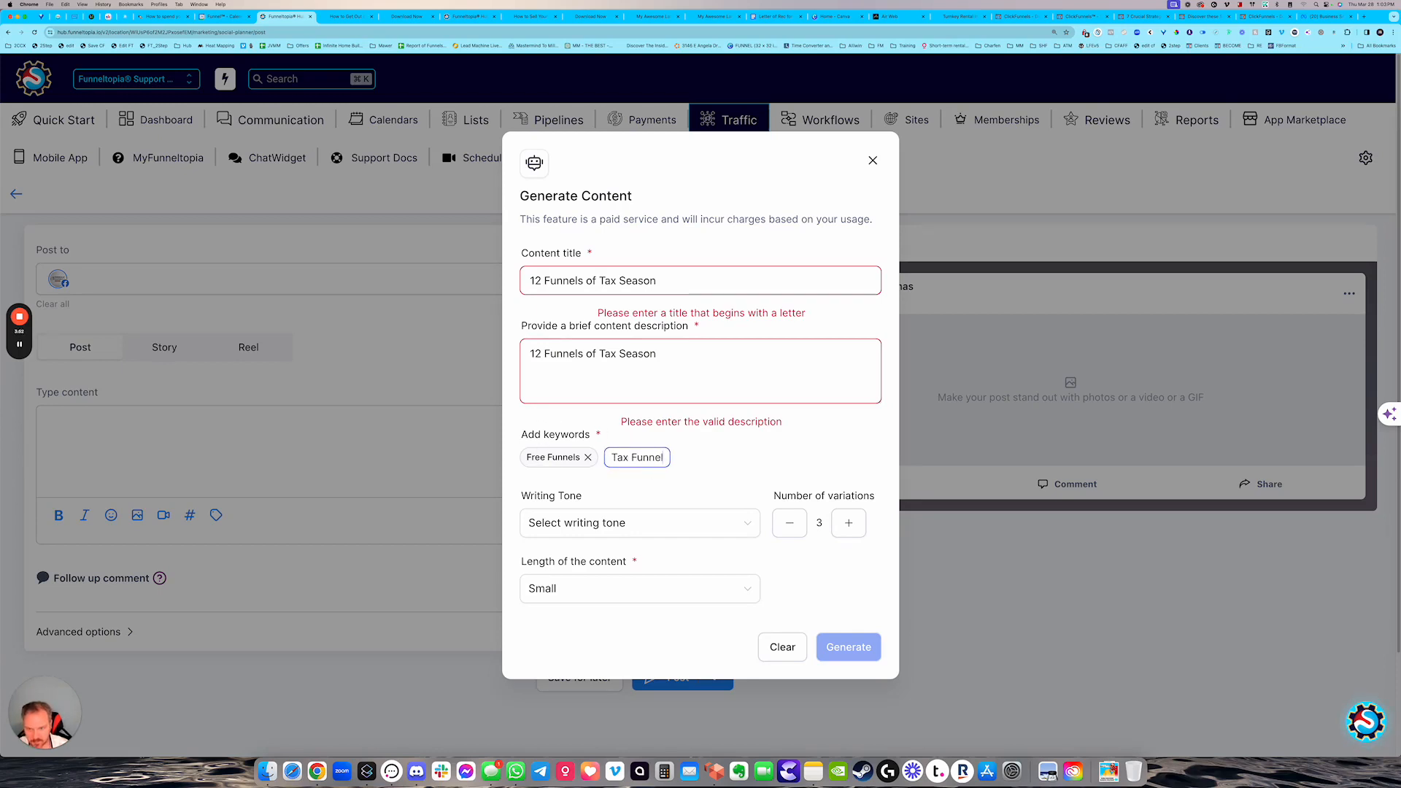
pyautogui.press('Return')
# Set the writing tone to Funny and the content length to Medium
pyautogui.click(588, 524)
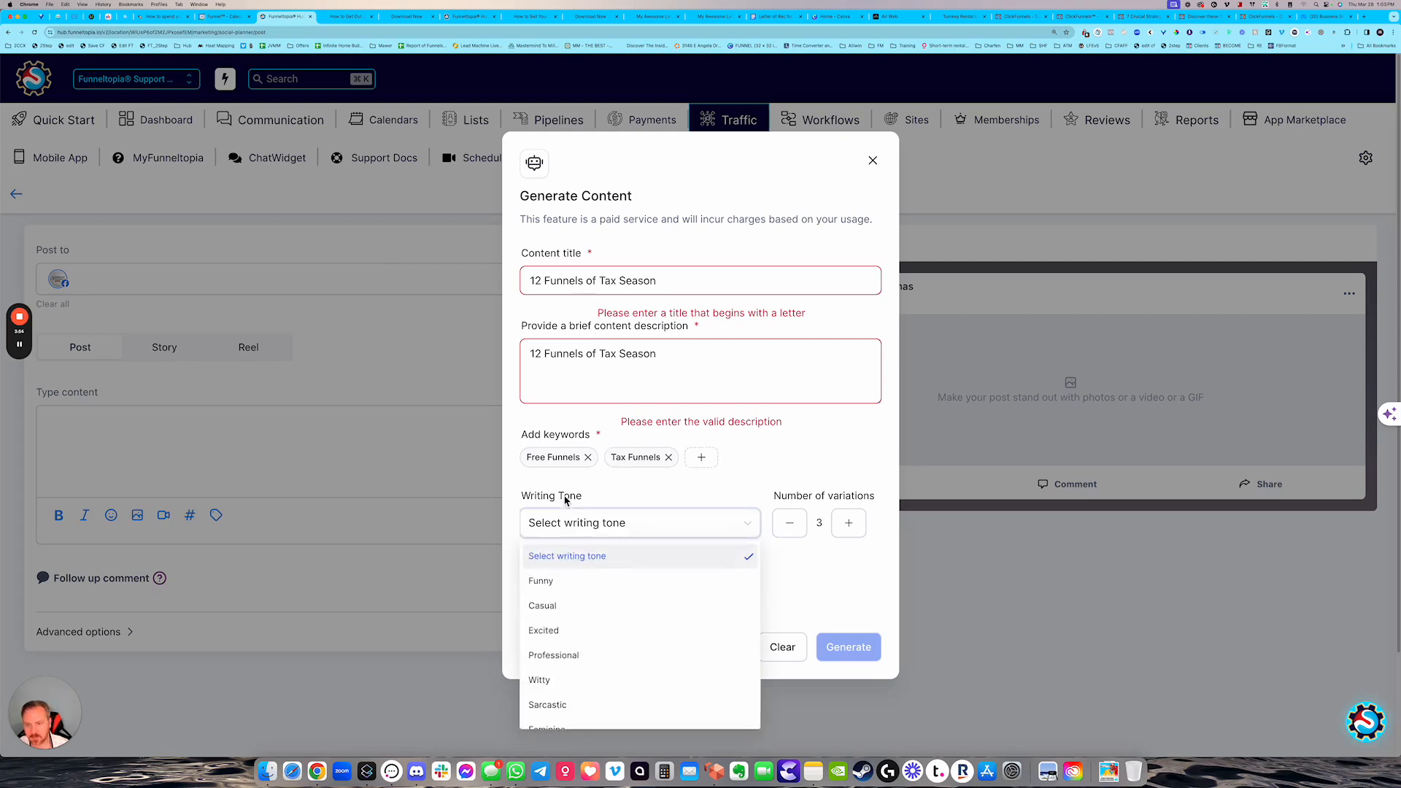
pyautogui.click(569, 594)
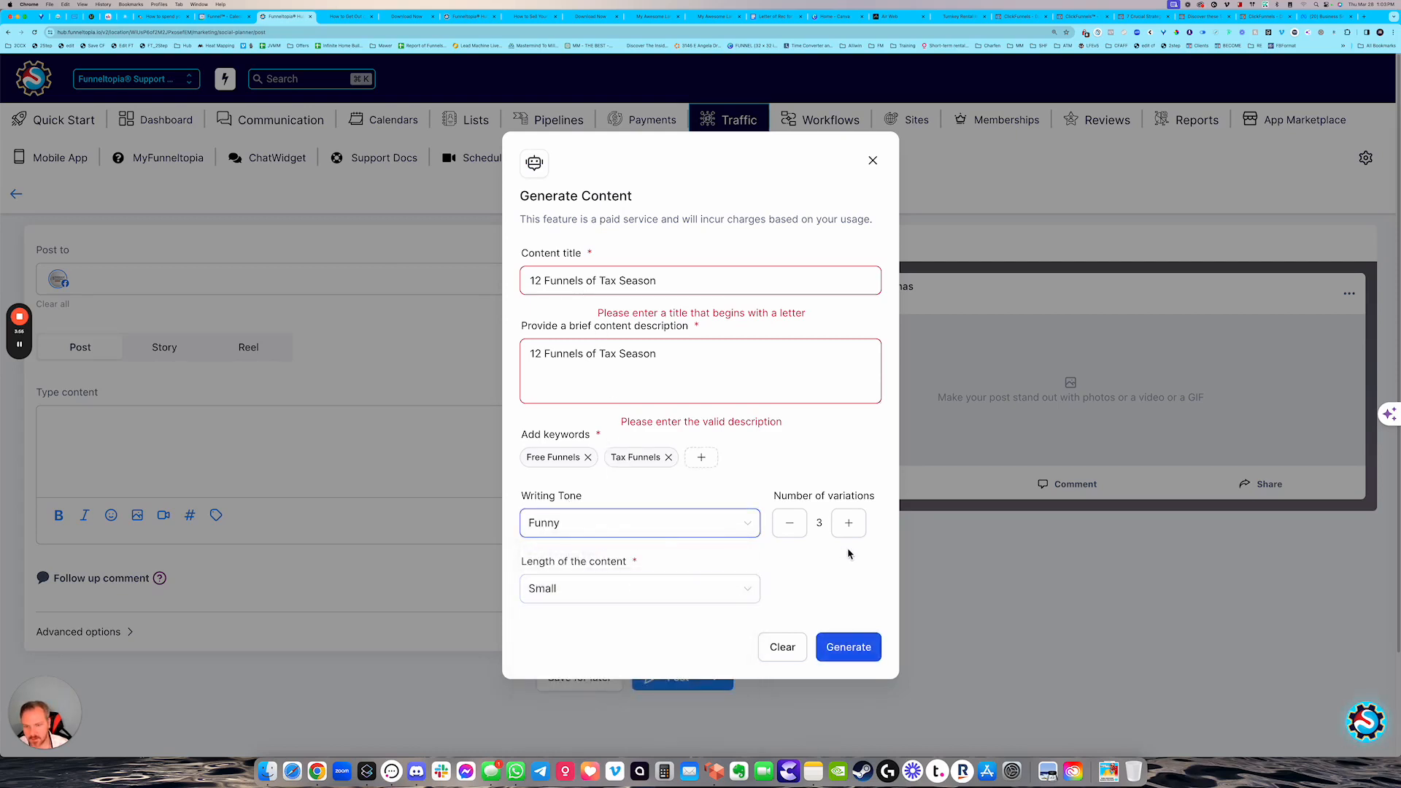
pyautogui.click(630, 603)
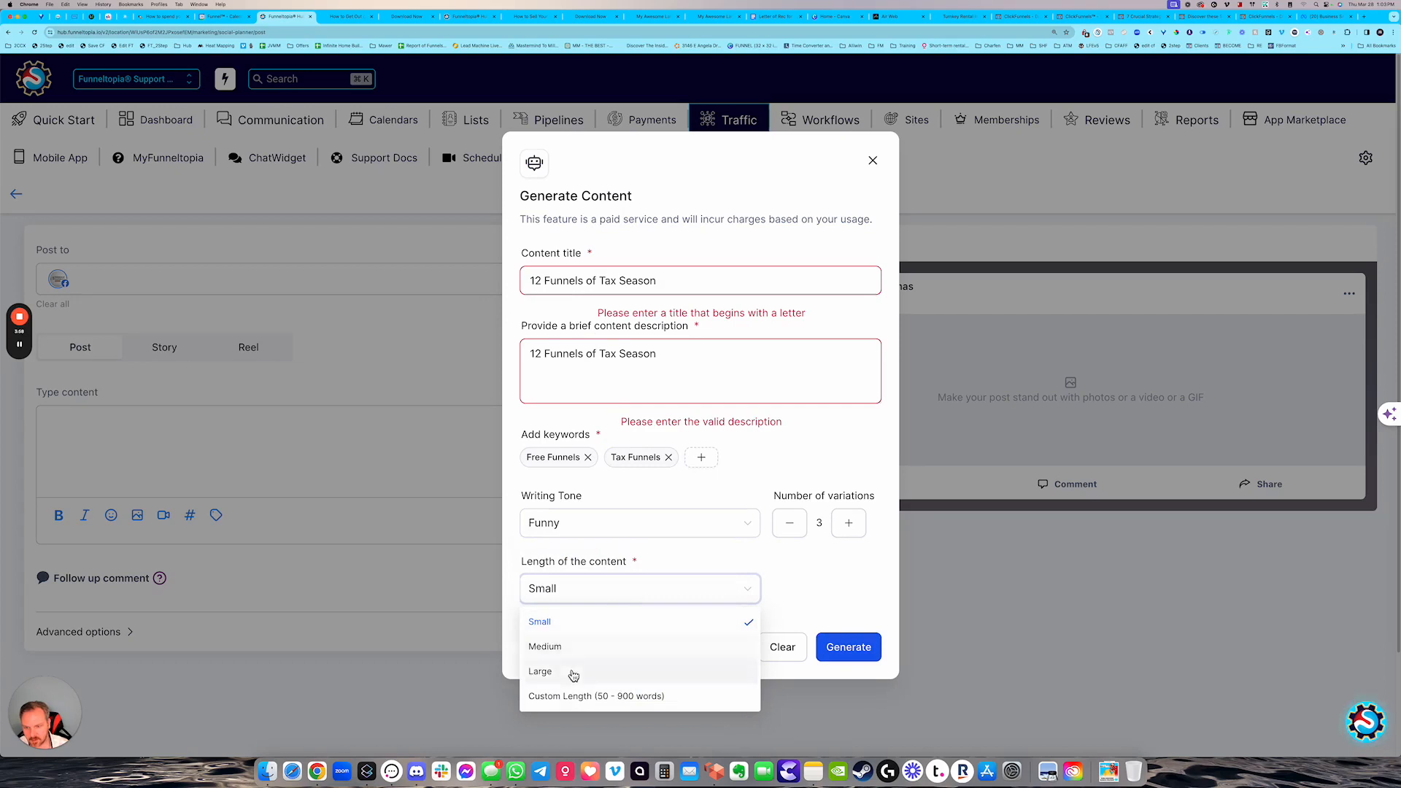
pyautogui.click(738, 649)
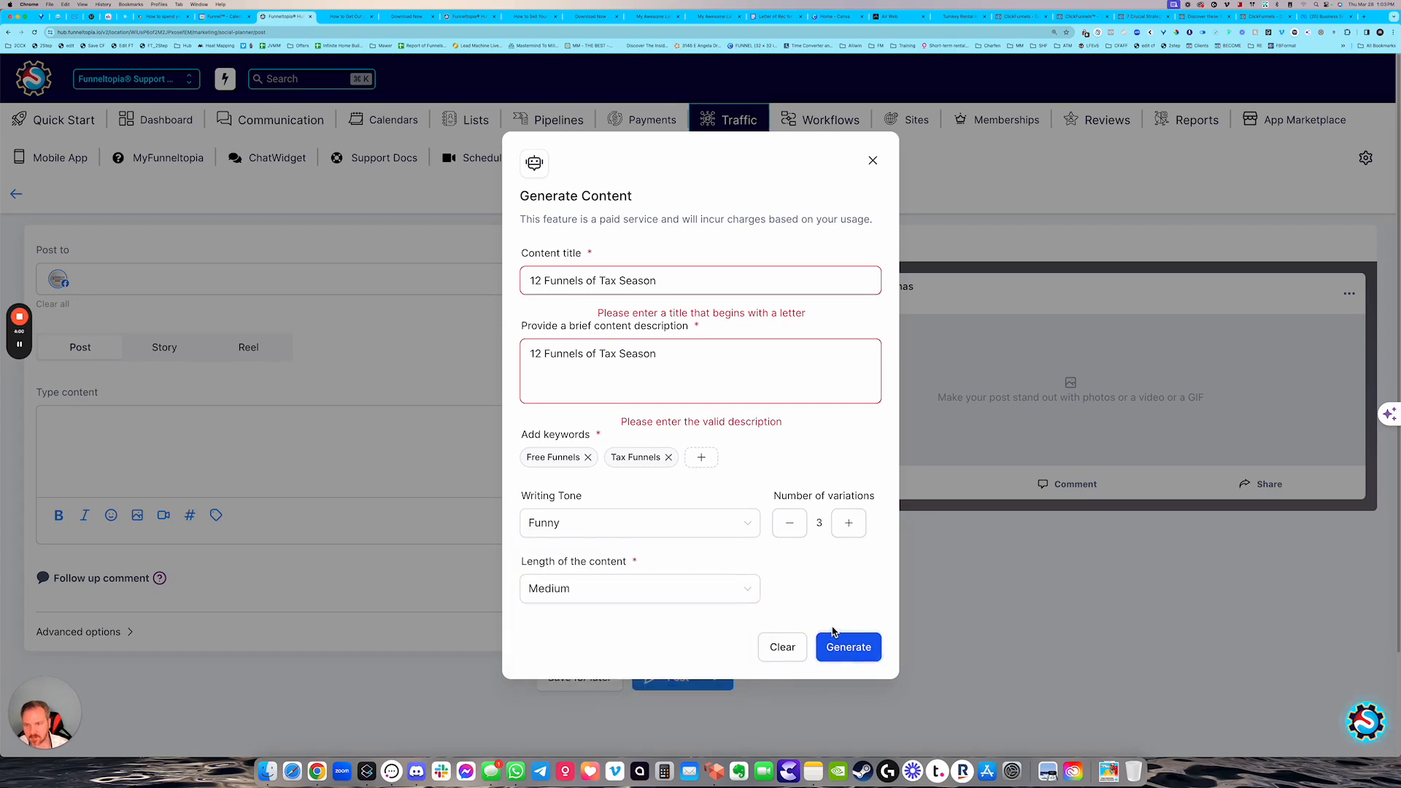
# Replace the content title with "Tax Funnels"
pyautogui.click(687, 369)
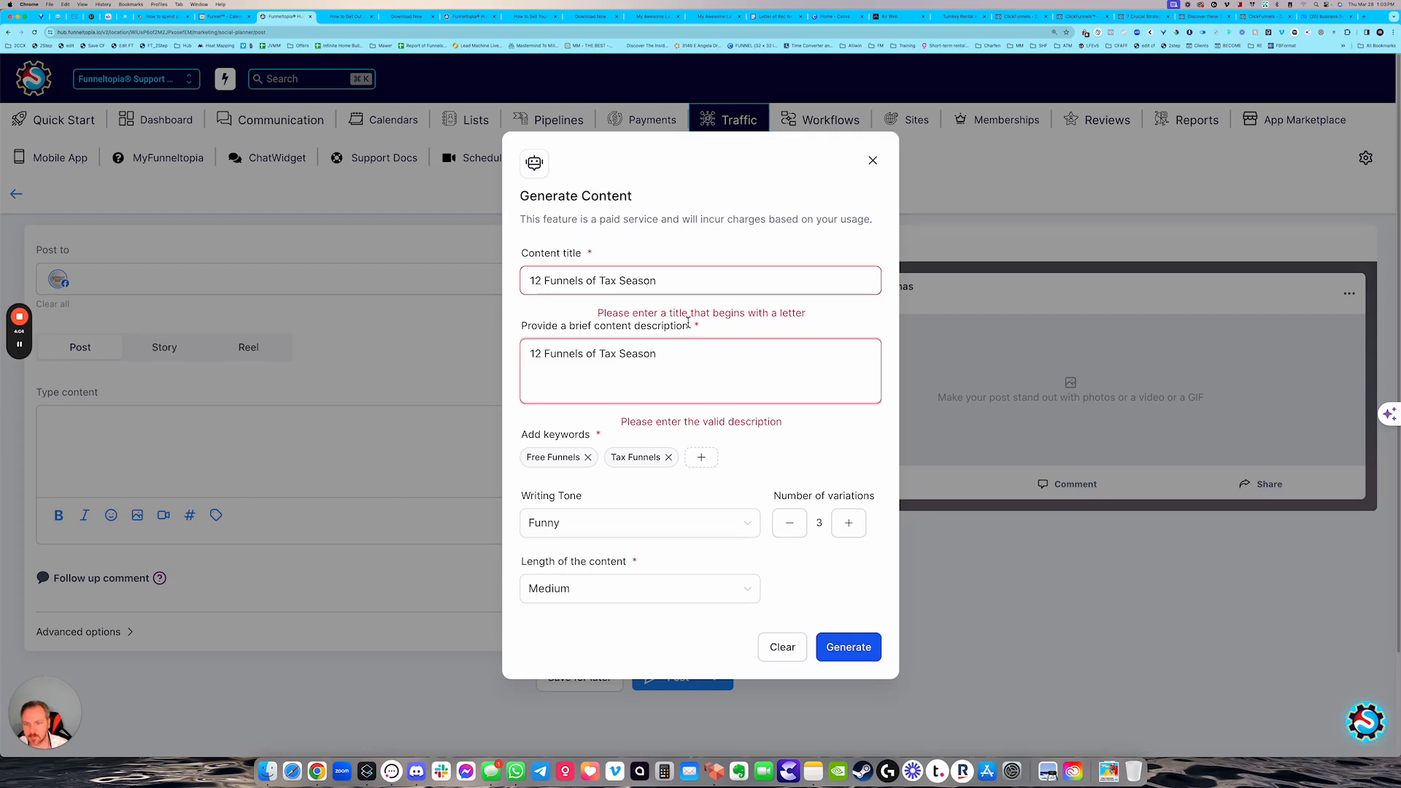
pyautogui.click(685, 283)
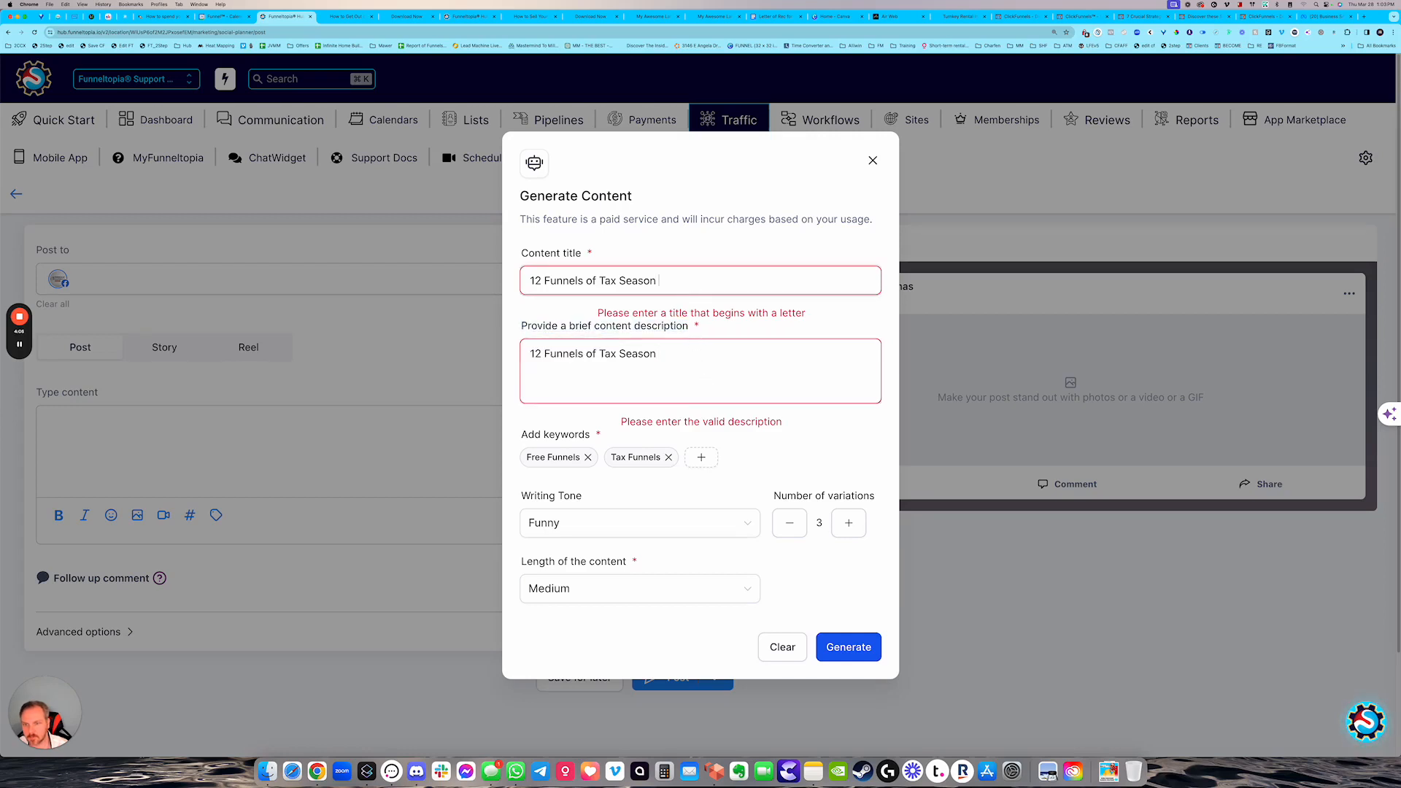
pyautogui.tripleClick(681, 283)
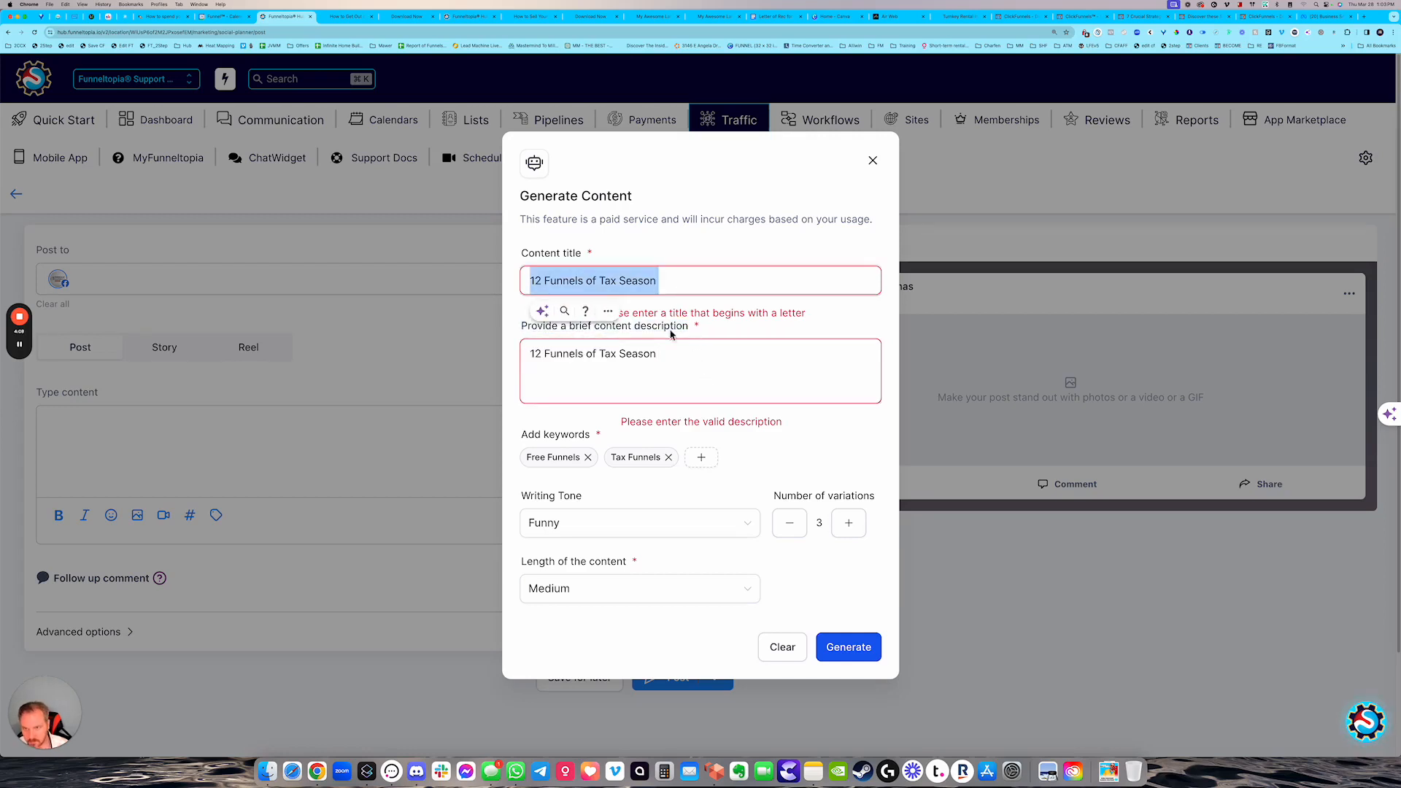
pyautogui.write('Tax Funnels')
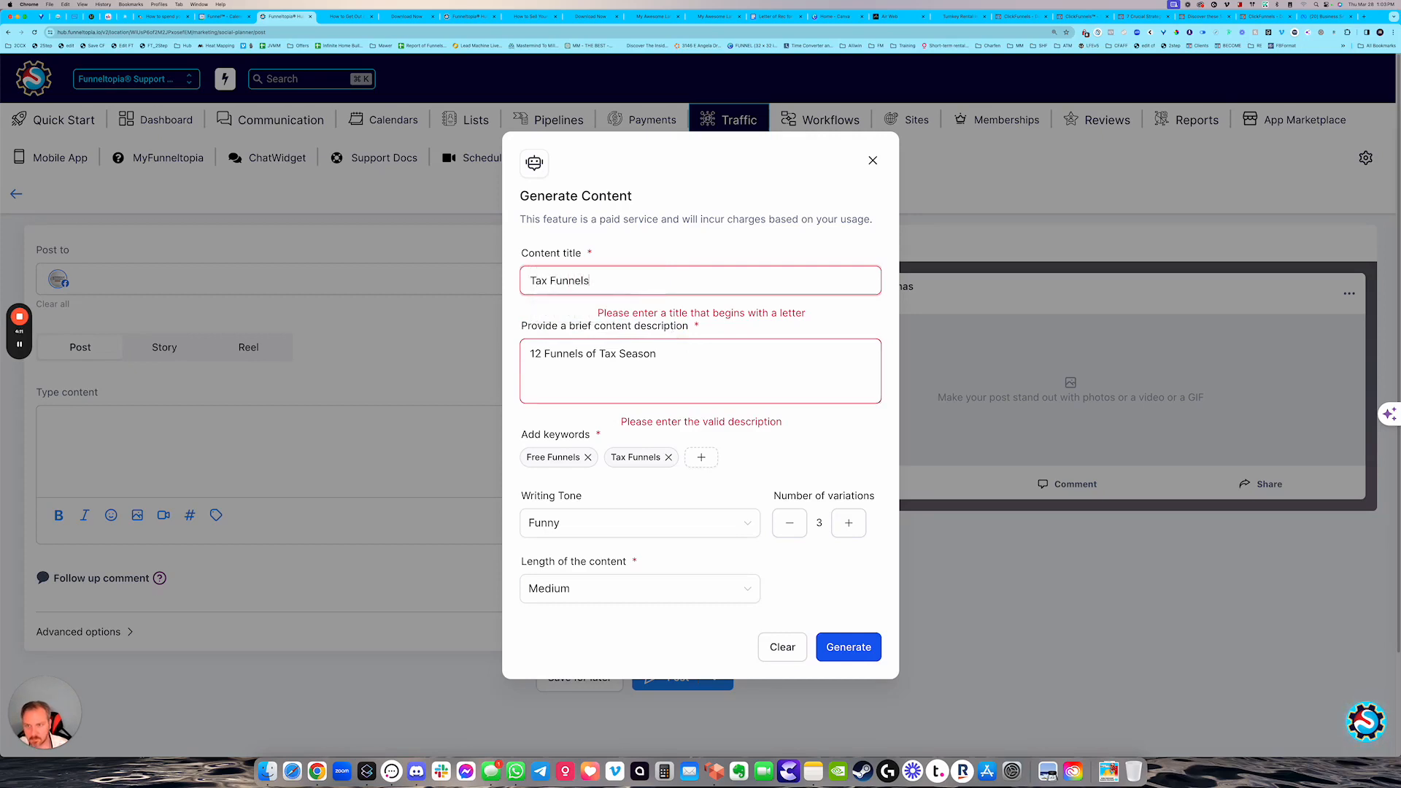
# Reword the content description to "write a social media post about getting free Funnels of Tax Season"
pyautogui.click(656, 353)
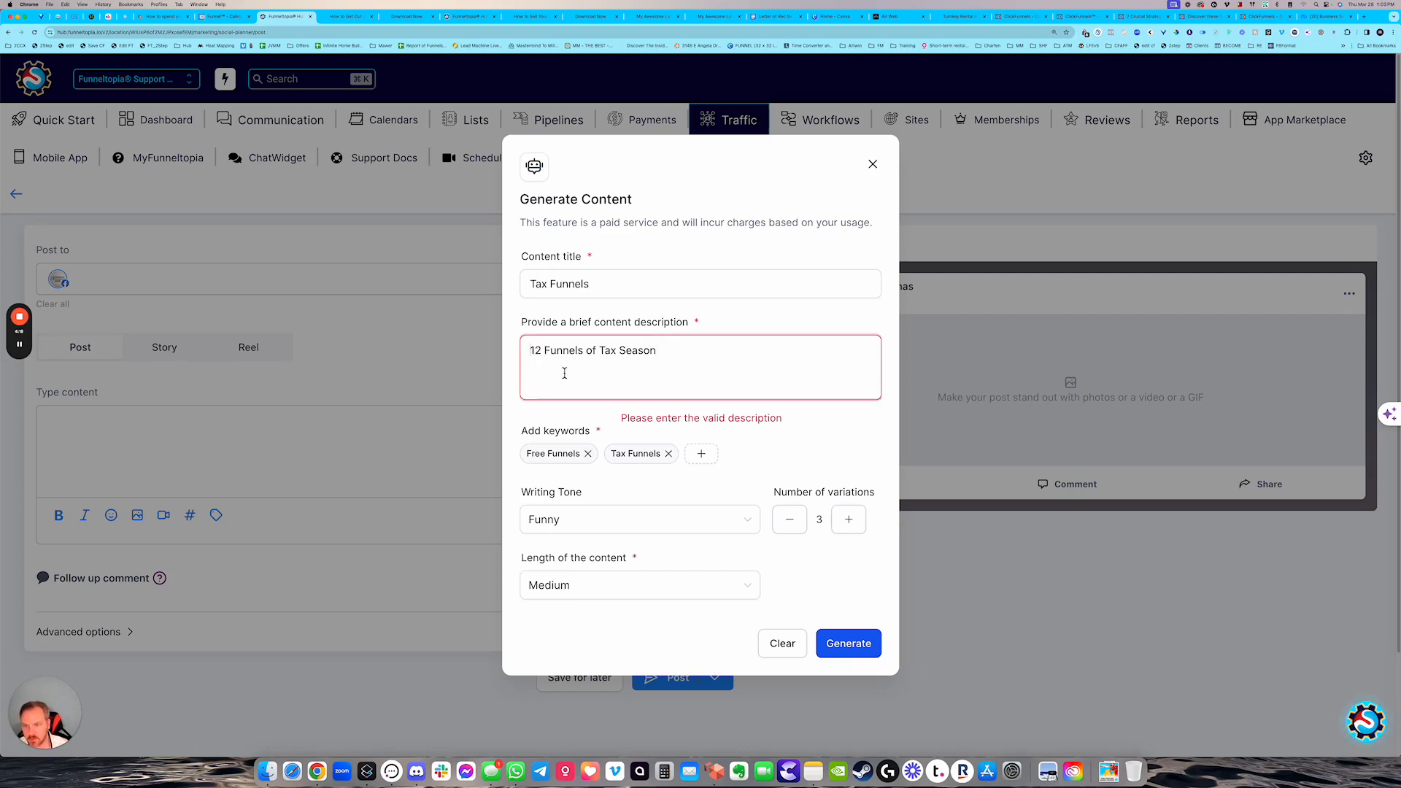
pyautogui.write('jump a')
pyautogui.press('BackSpace')
pyautogui.hotkey('alt', 'BackSpace')
pyautogui.write('w')
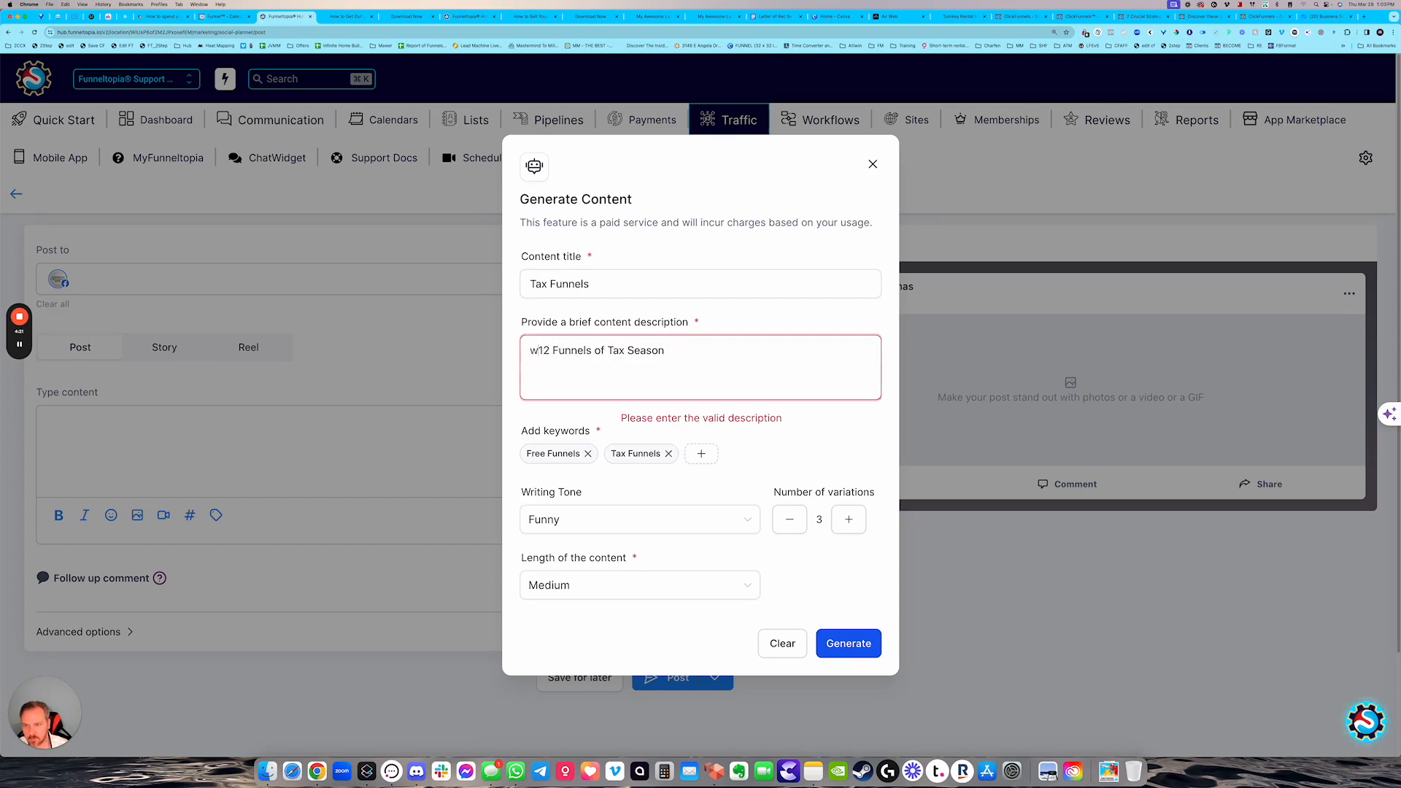
pyautogui.write('rite a social me')
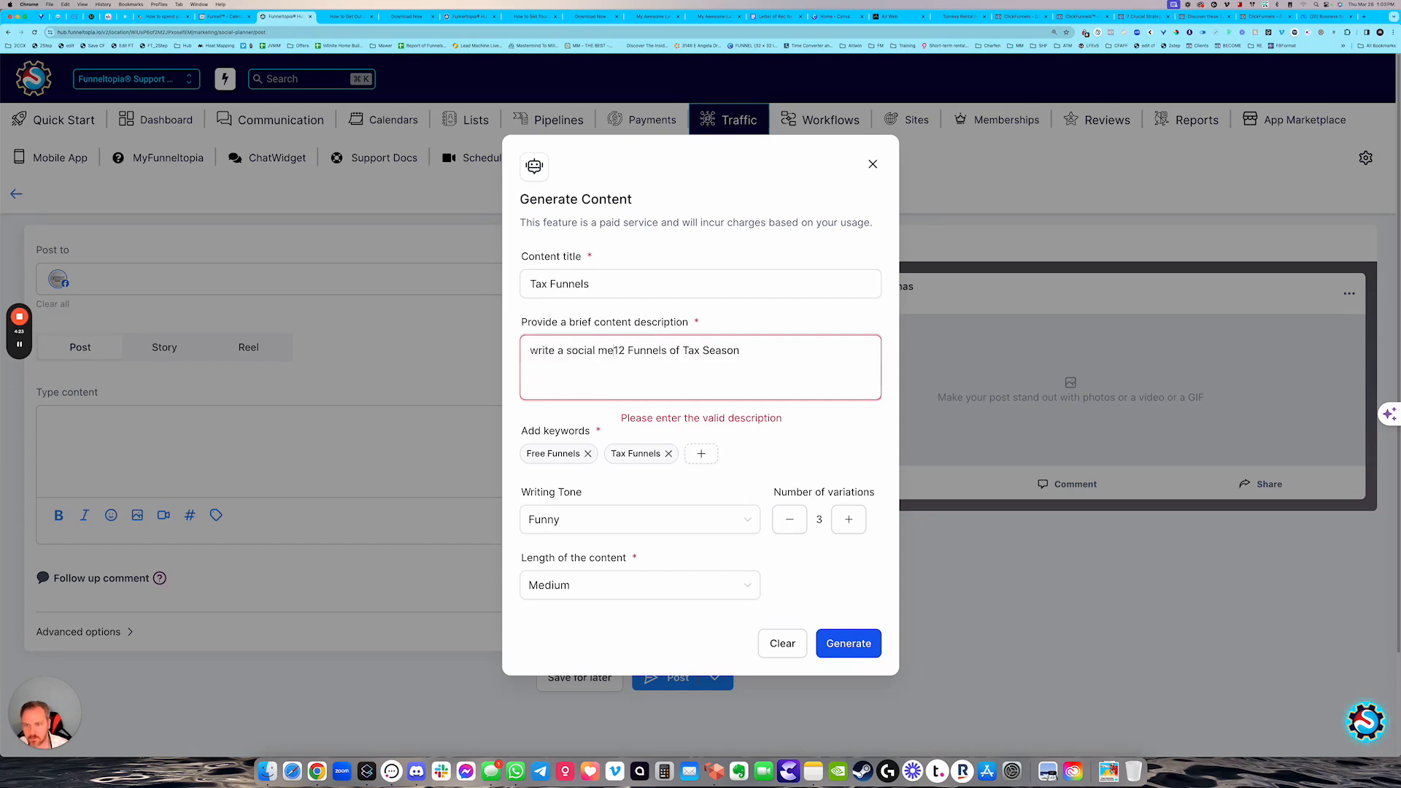
pyautogui.write('dia post about getting')
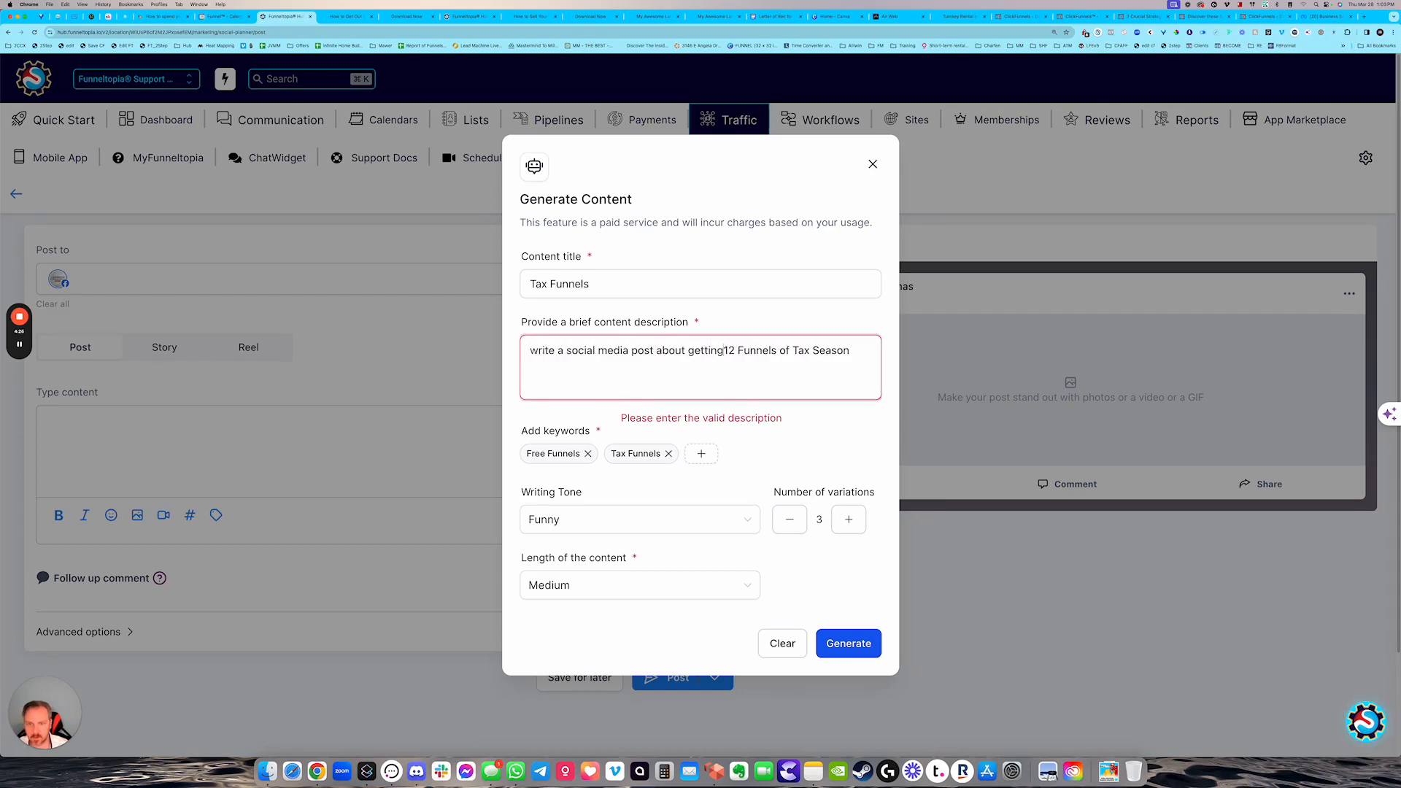
pyautogui.write(' free')
pyautogui.press('Delete')
pyautogui.press('Delete')
pyautogui.press('Delete')
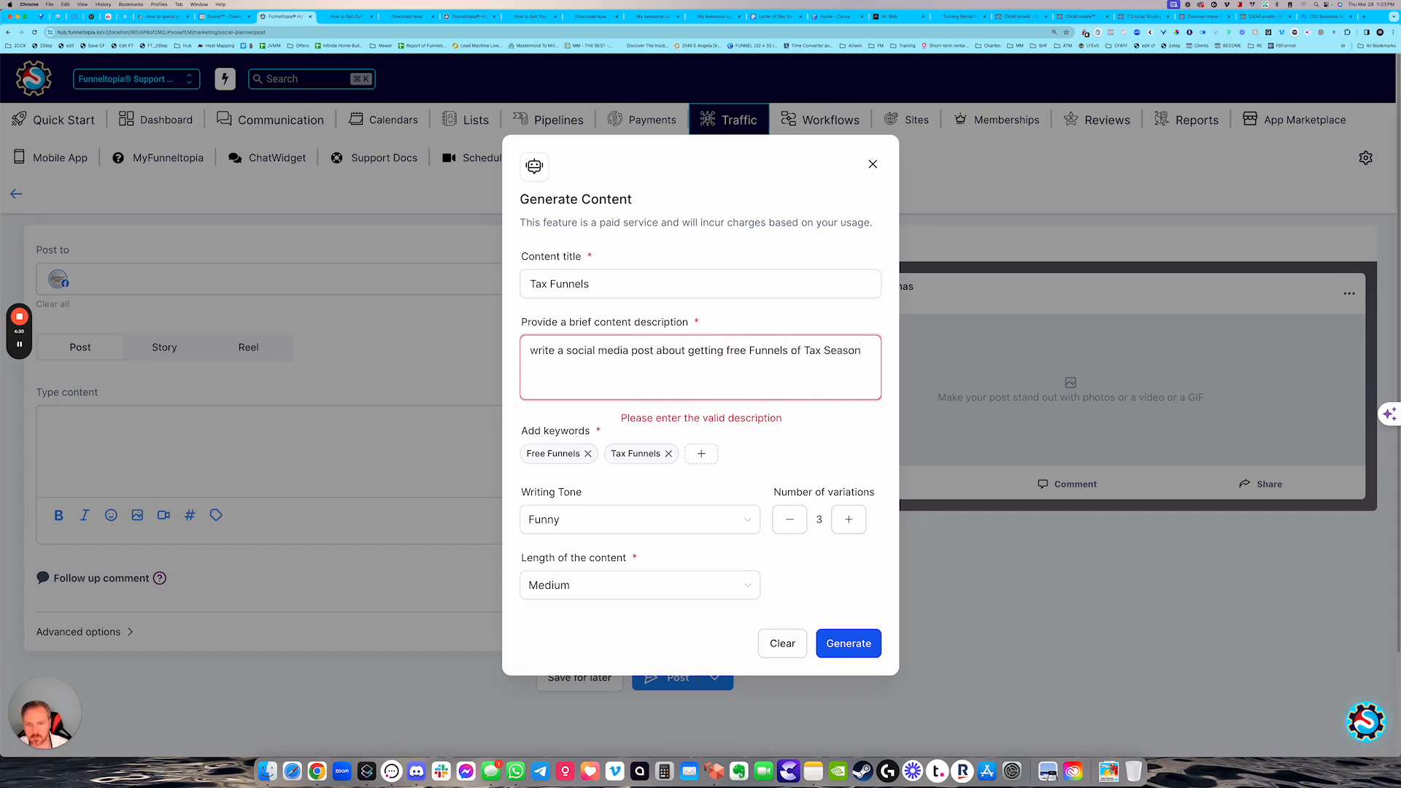
pyautogui.press('Tab')
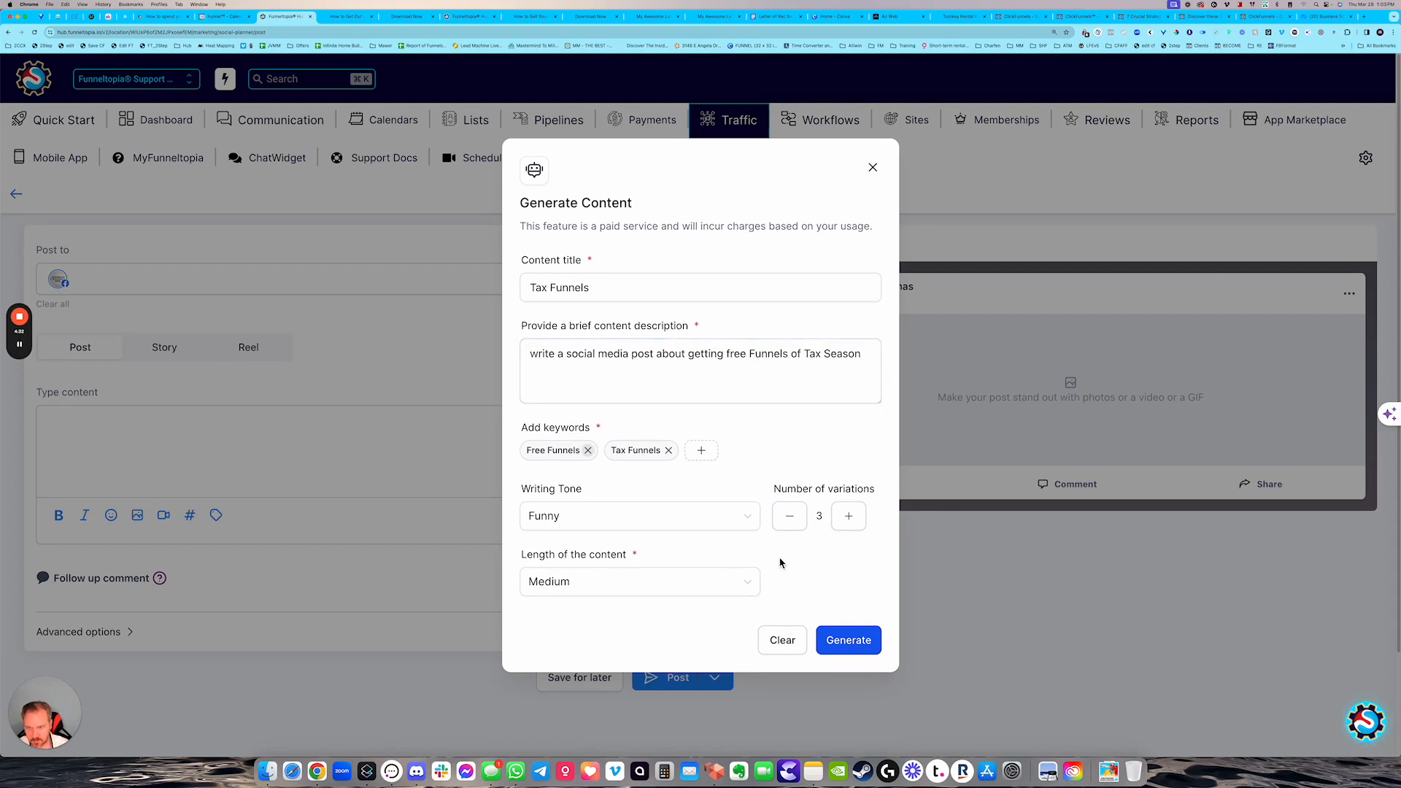
# Generate the AI content and insert content variation 1 as the post text
pyautogui.click(846, 649)
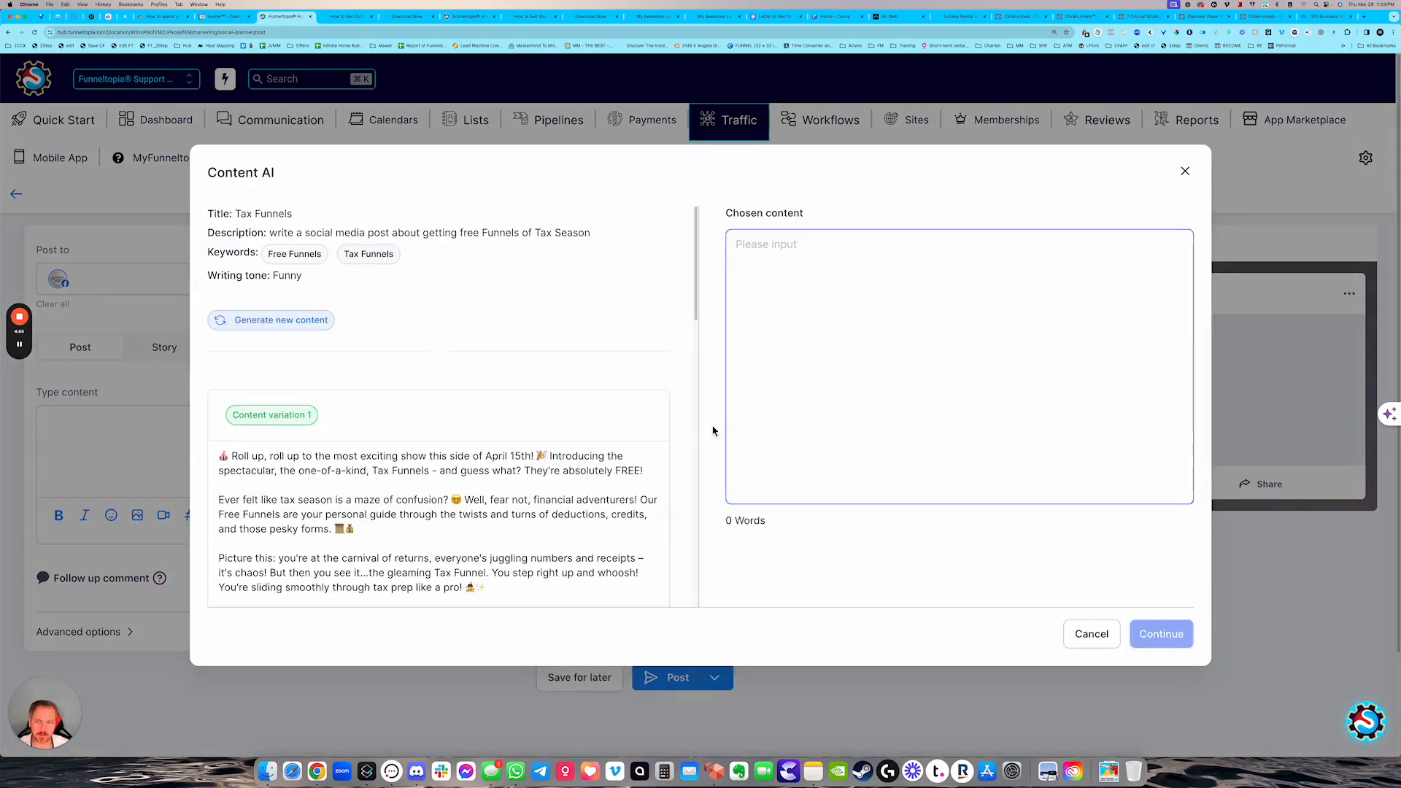
pyautogui.scroll(-3, 510, 438)
pyautogui.scroll(-2, 439, 415)
pyautogui.scroll(1, 292, 328)
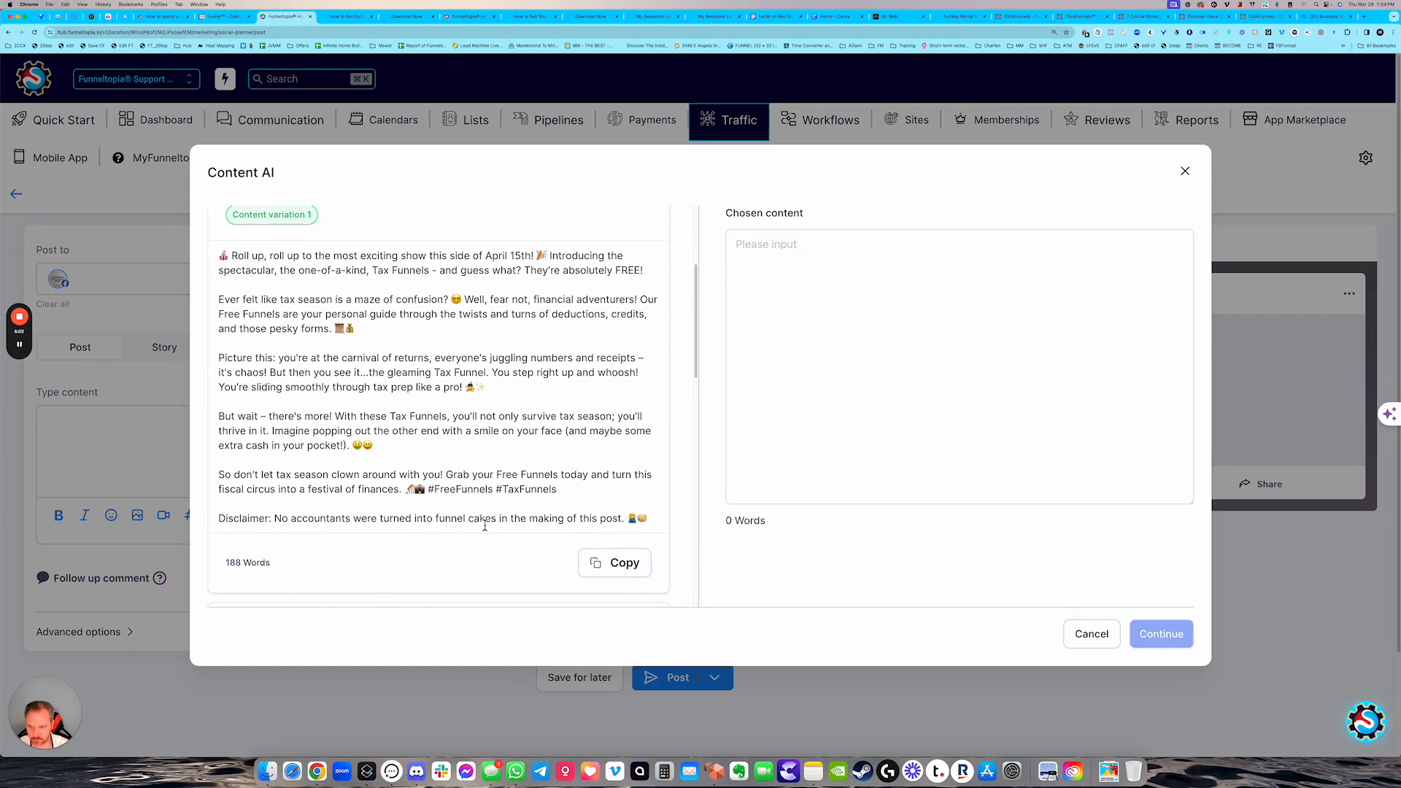
pyautogui.click(622, 562)
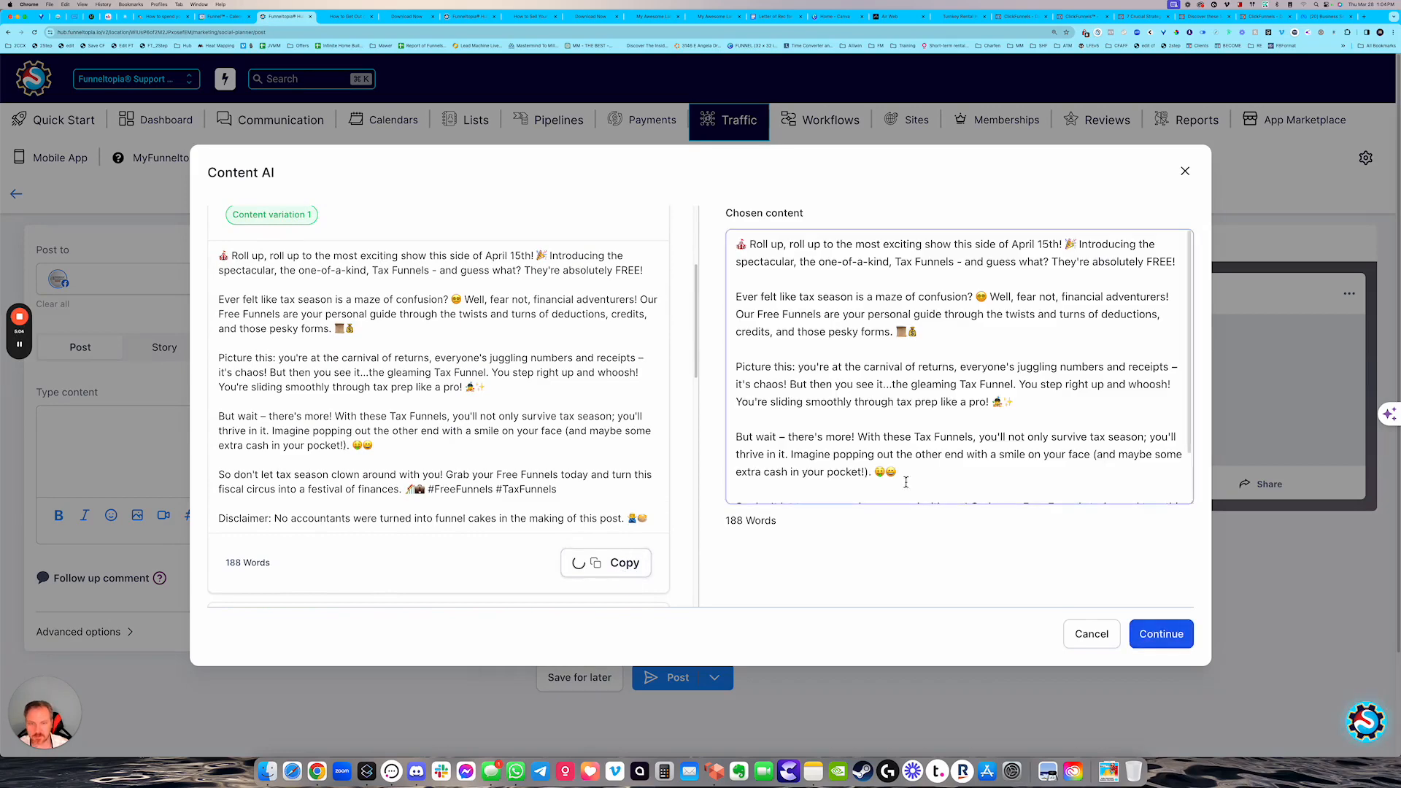
pyautogui.click(1161, 634)
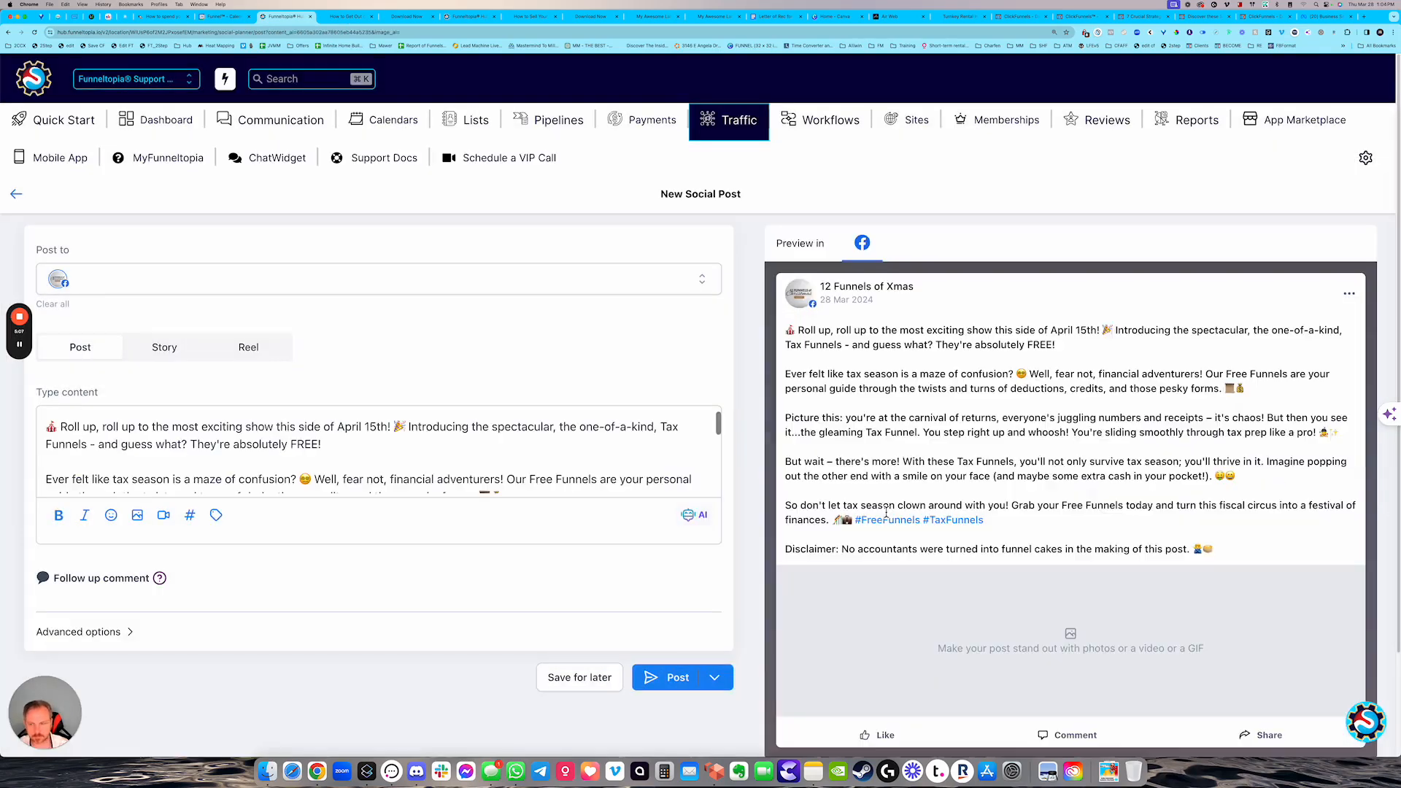
# Start an AI-created image for the post, described as "12 Funnels of Tax Season", with 4 variations
pyautogui.click(137, 515)
pyautogui.click(135, 464)
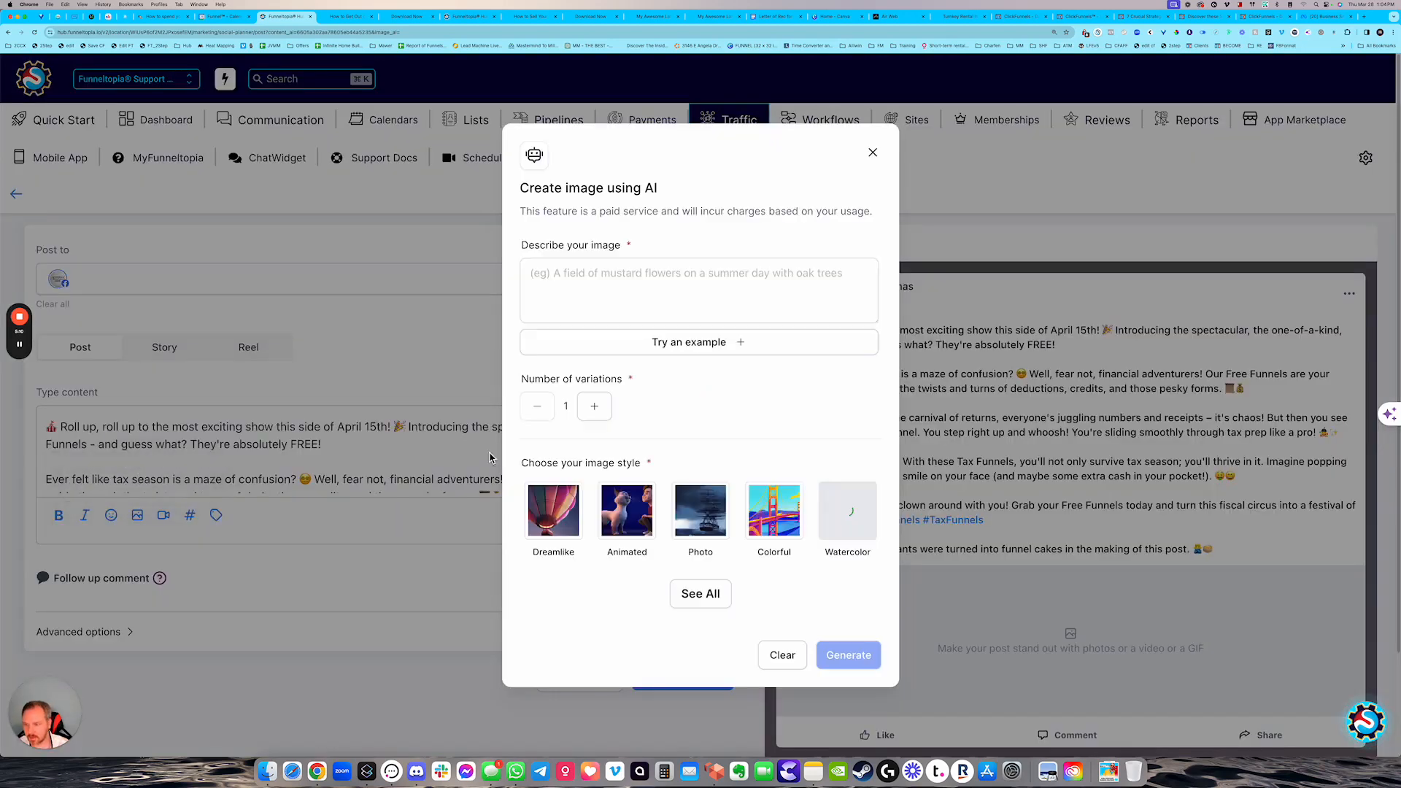
pyautogui.click(646, 292)
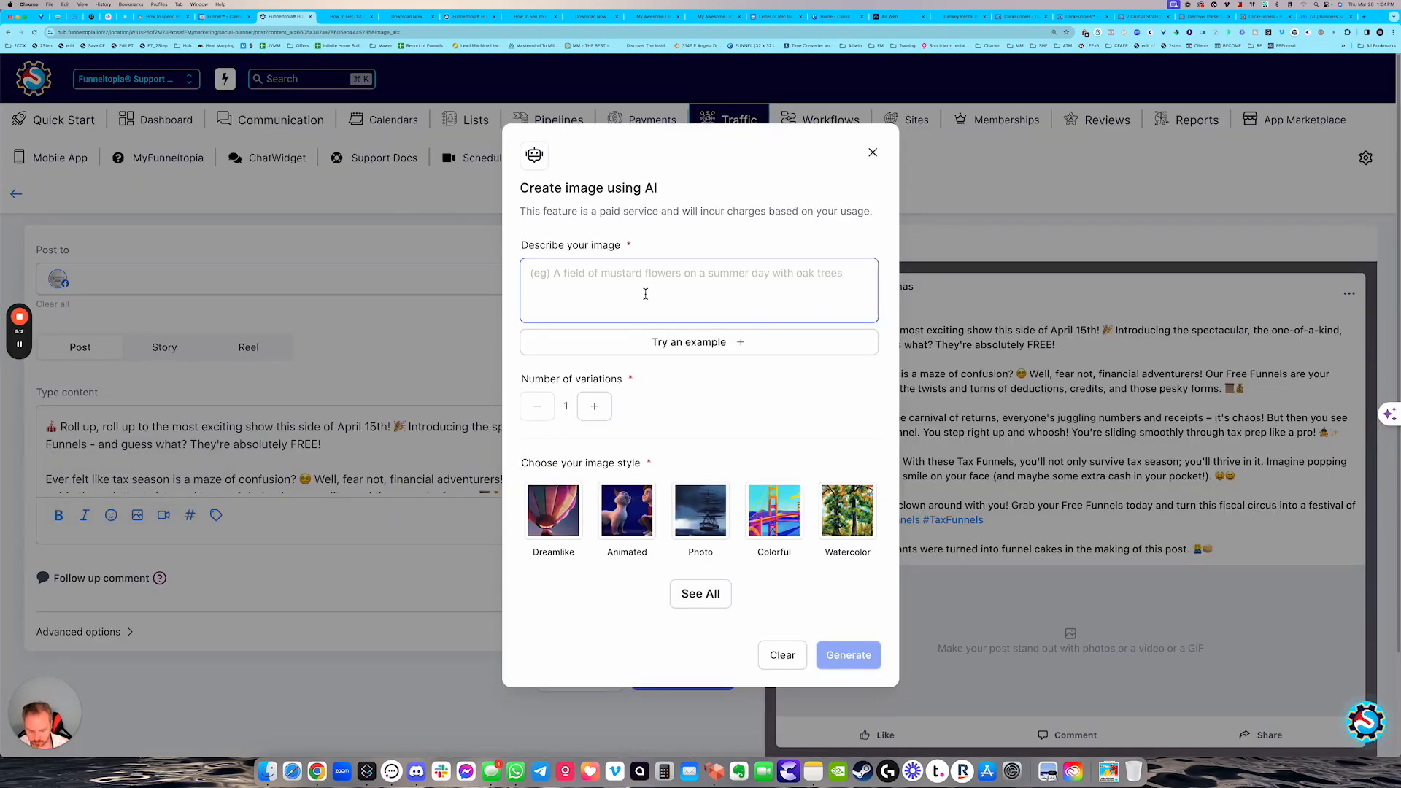
pyautogui.press('super+v')
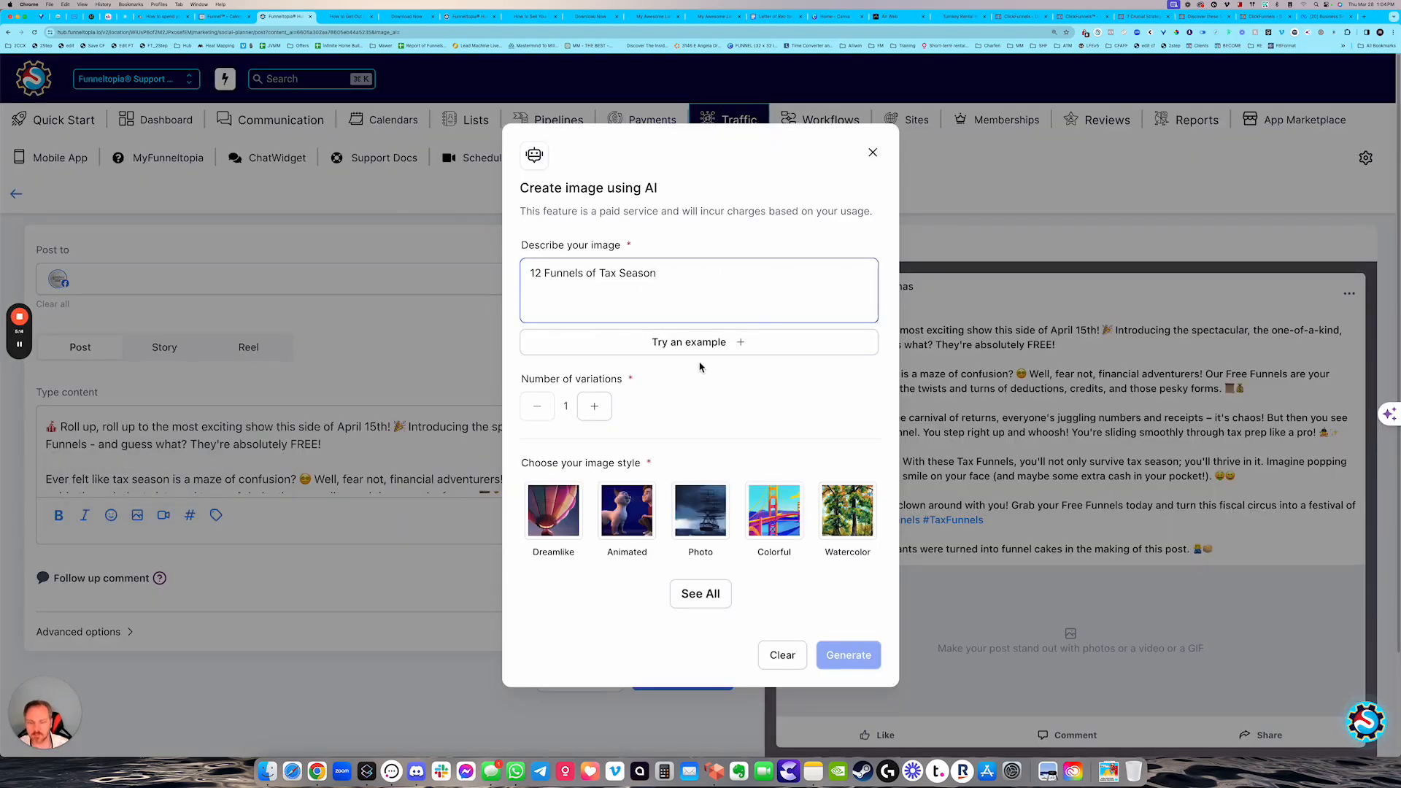
pyautogui.click(593, 409)
pyautogui.click(592, 408)
pyautogui.click(593, 410)
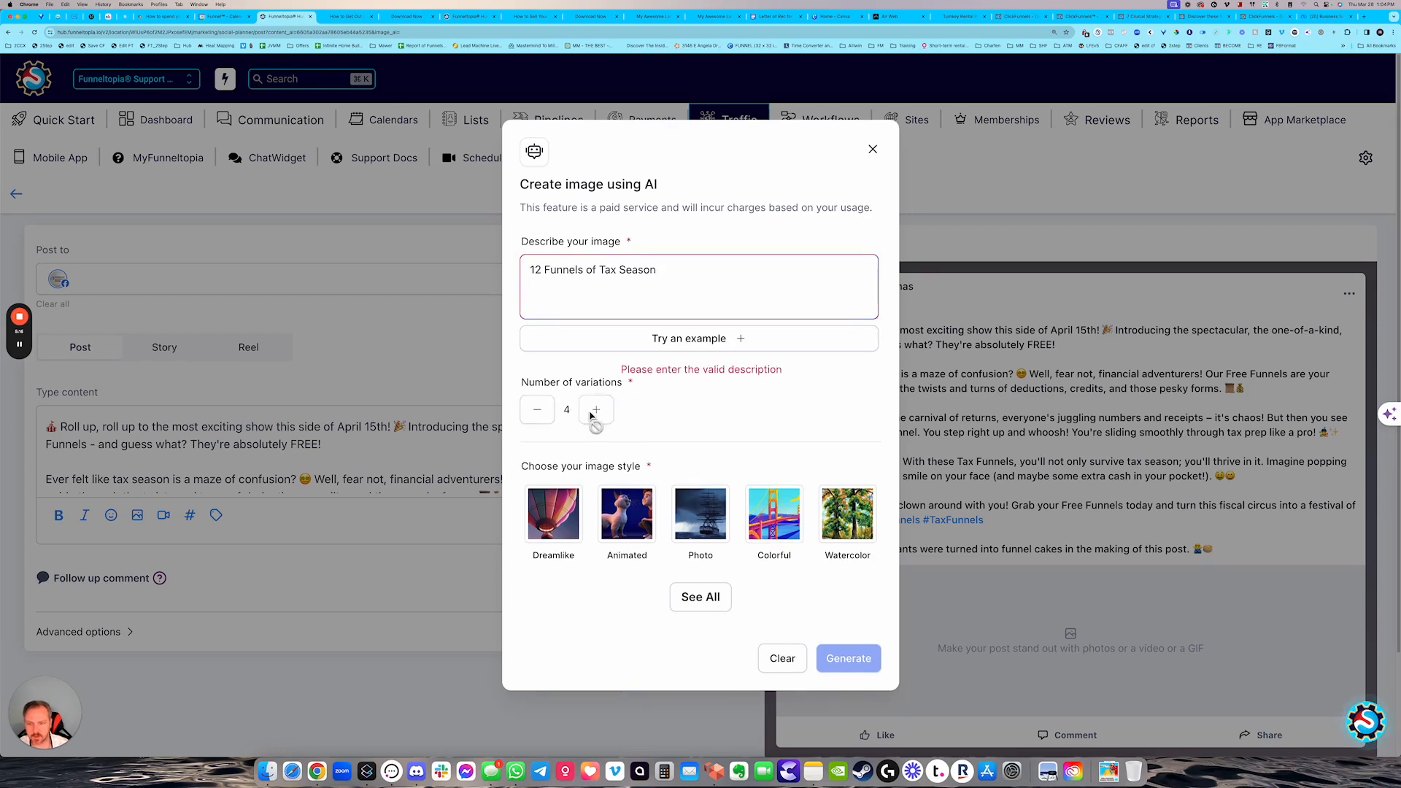
# Reword the AI image description to "Create an image for the 12 Funnels of Tax Season social media post"
pyautogui.click(530, 270)
pyautogui.write('Create an ')
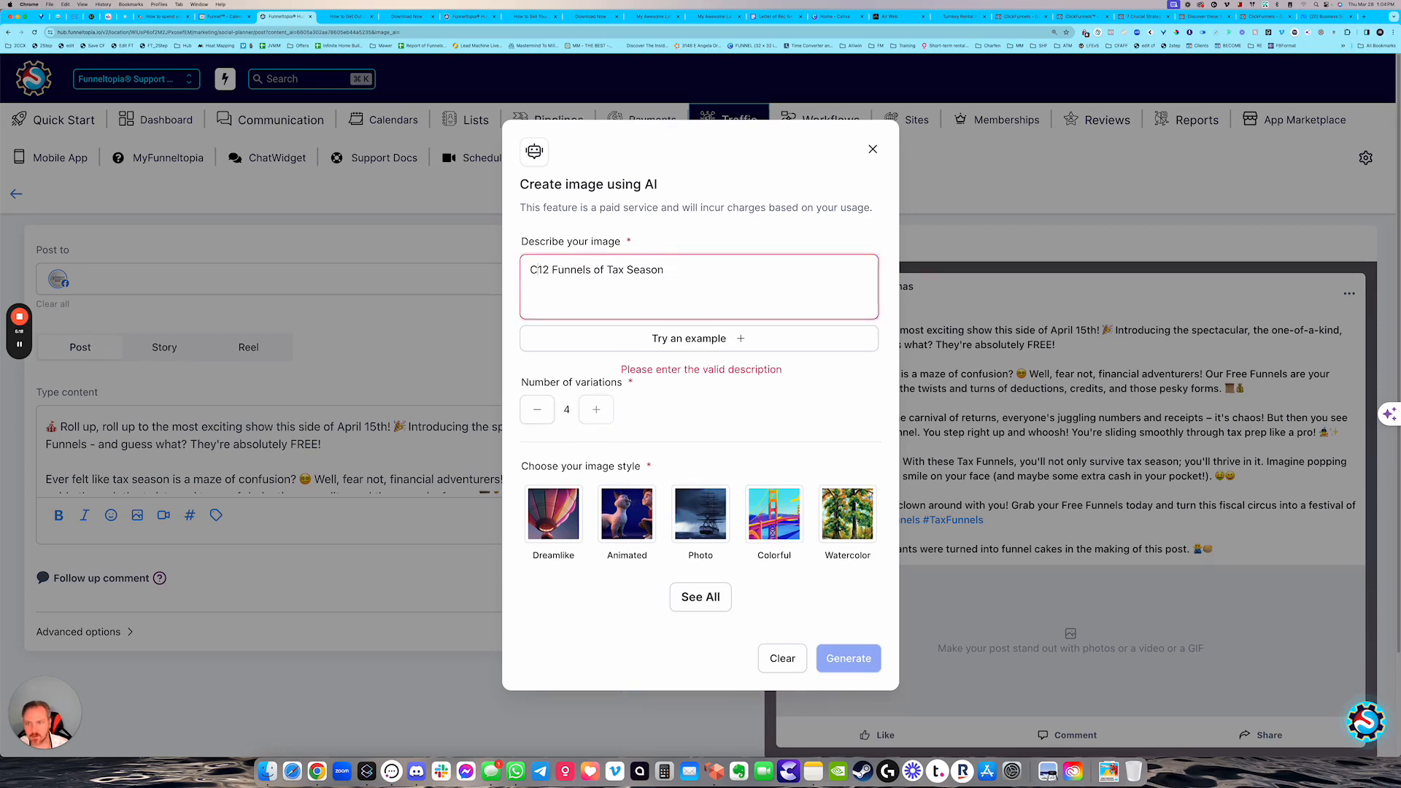
pyautogui.write('image for th')
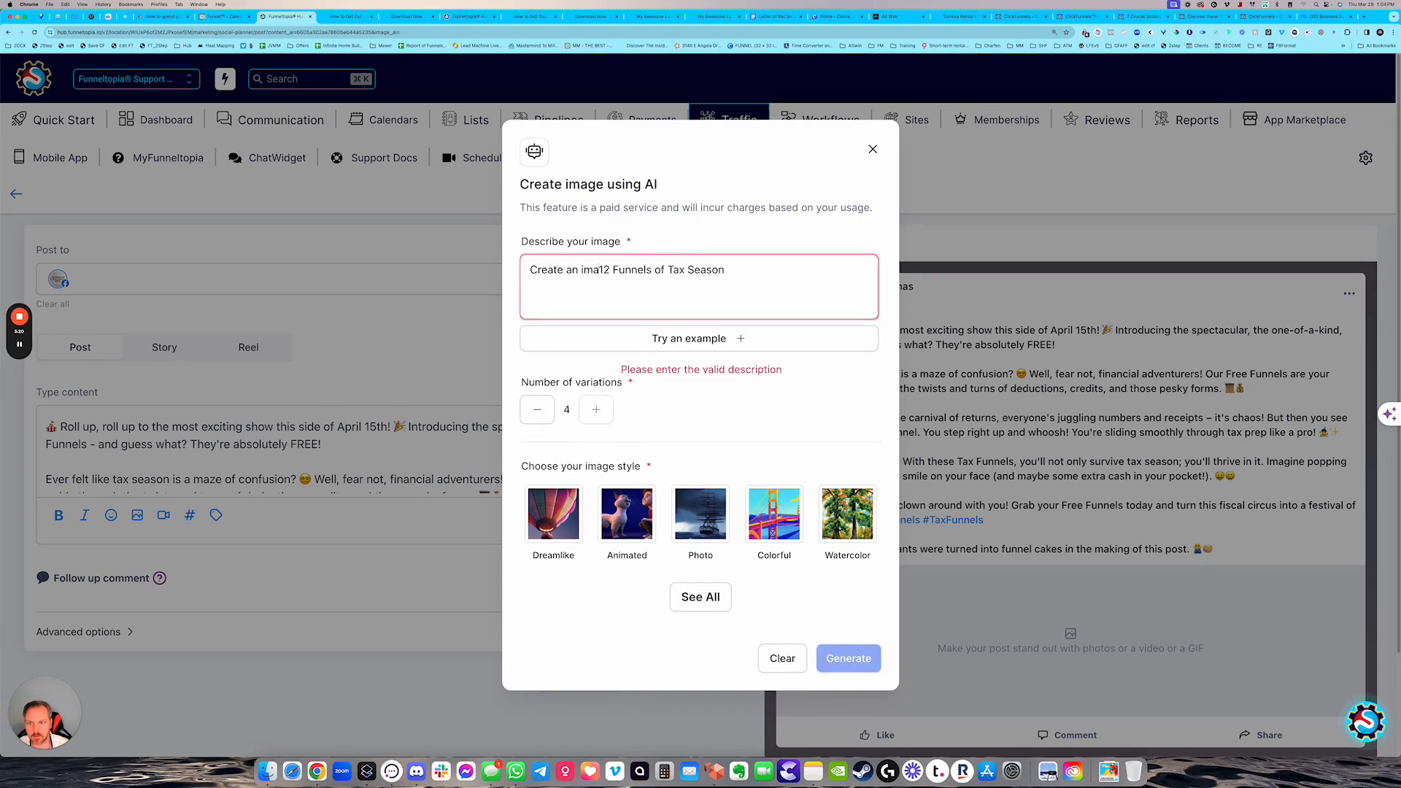
pyautogui.write('e')
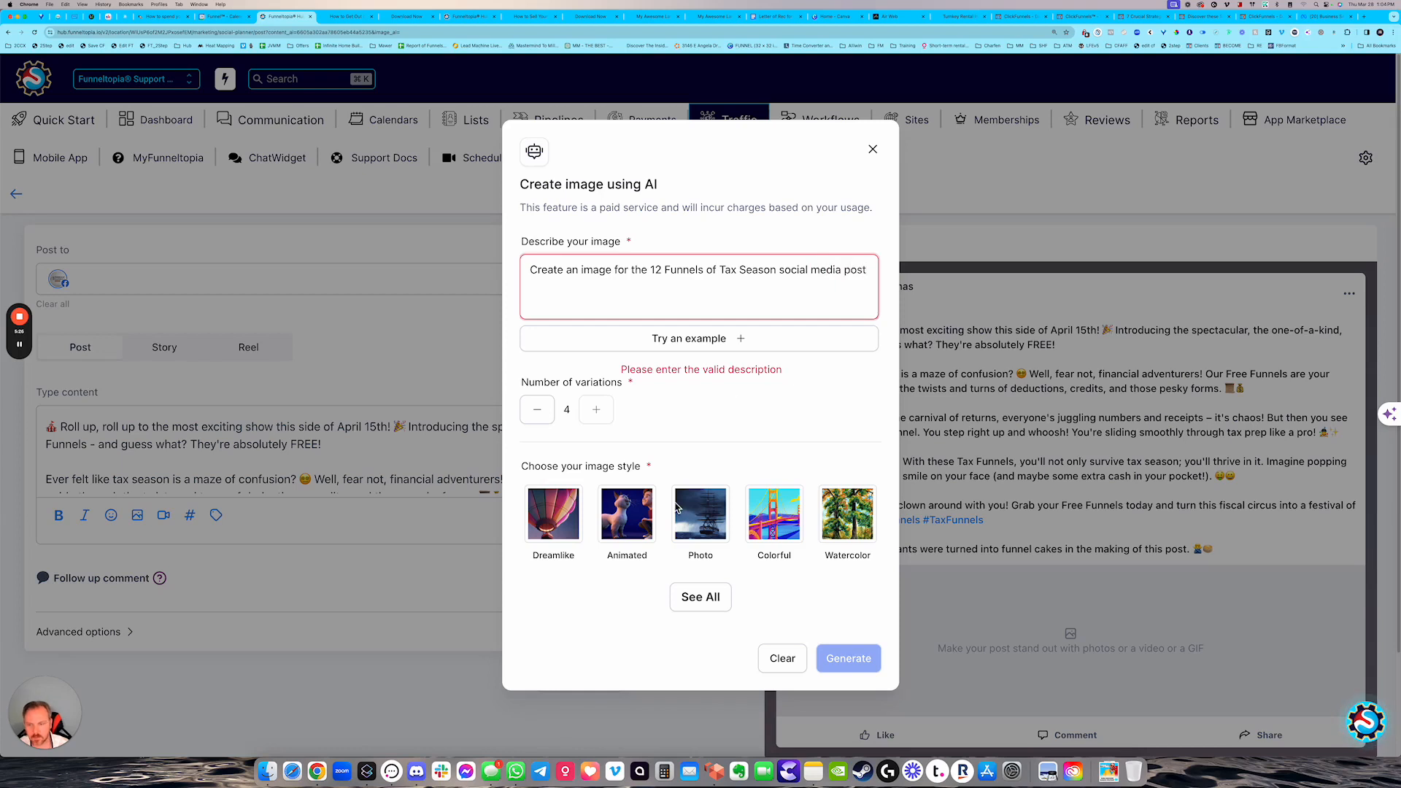
pyautogui.click(596, 417)
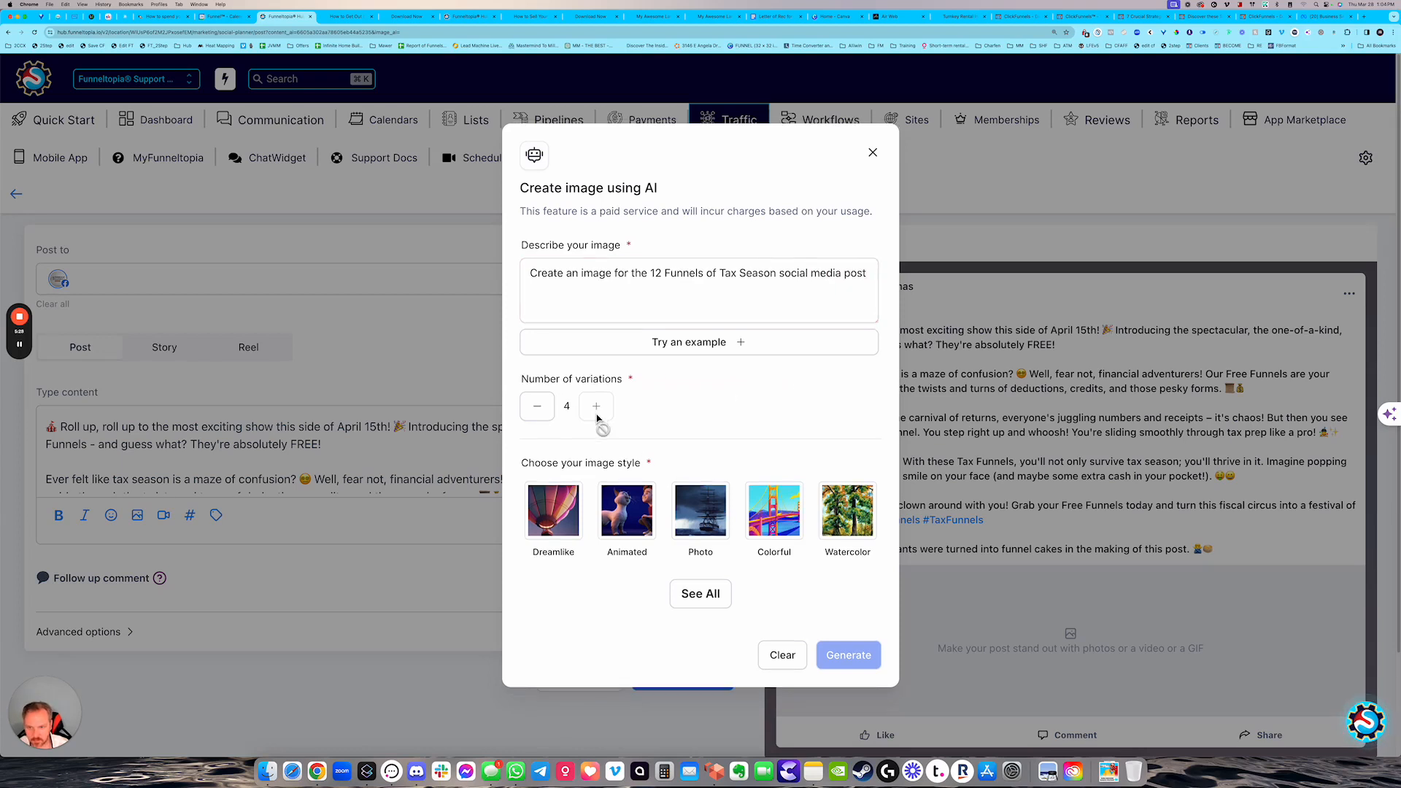
# Generate the AI image variations in the Photo style and look through them
pyautogui.click(719, 527)
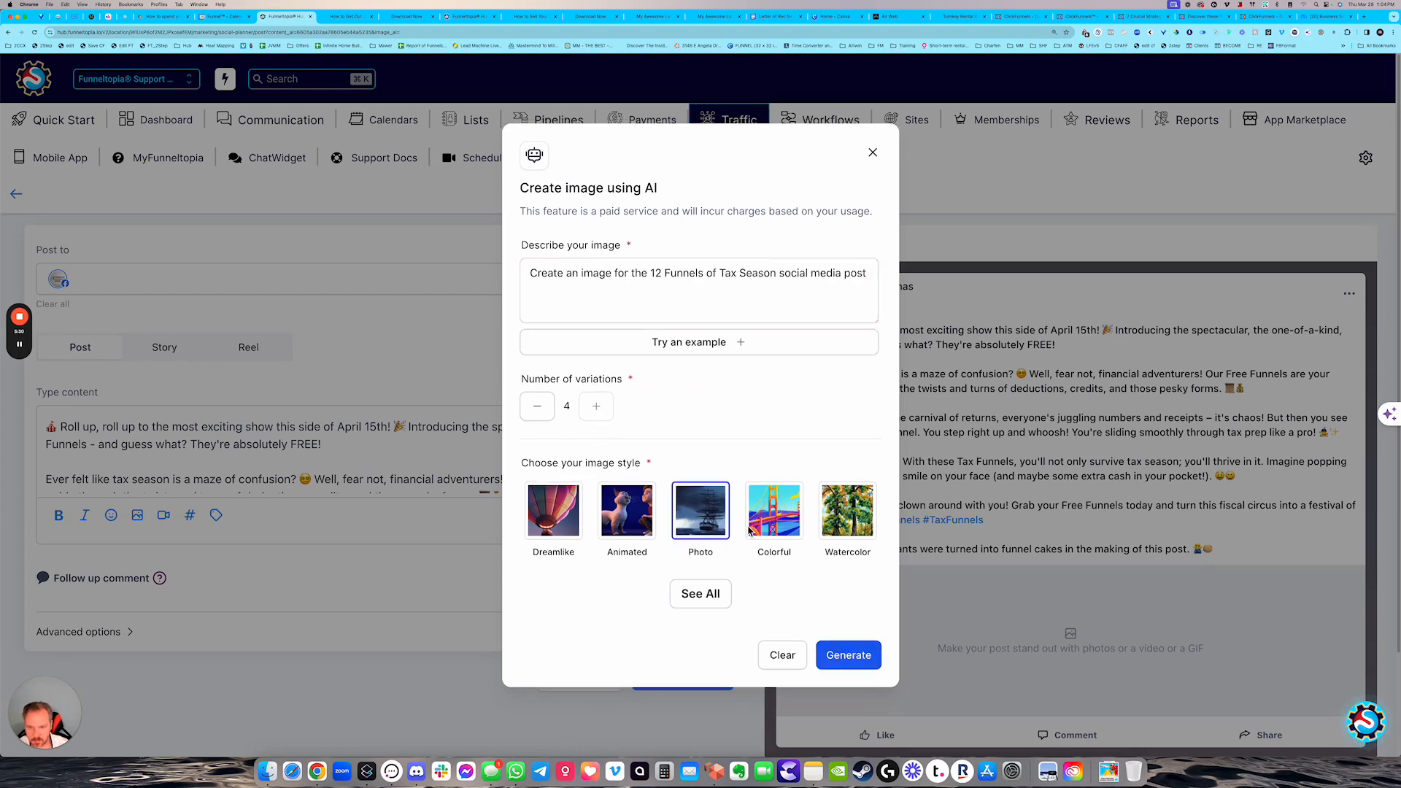
pyautogui.click(852, 660)
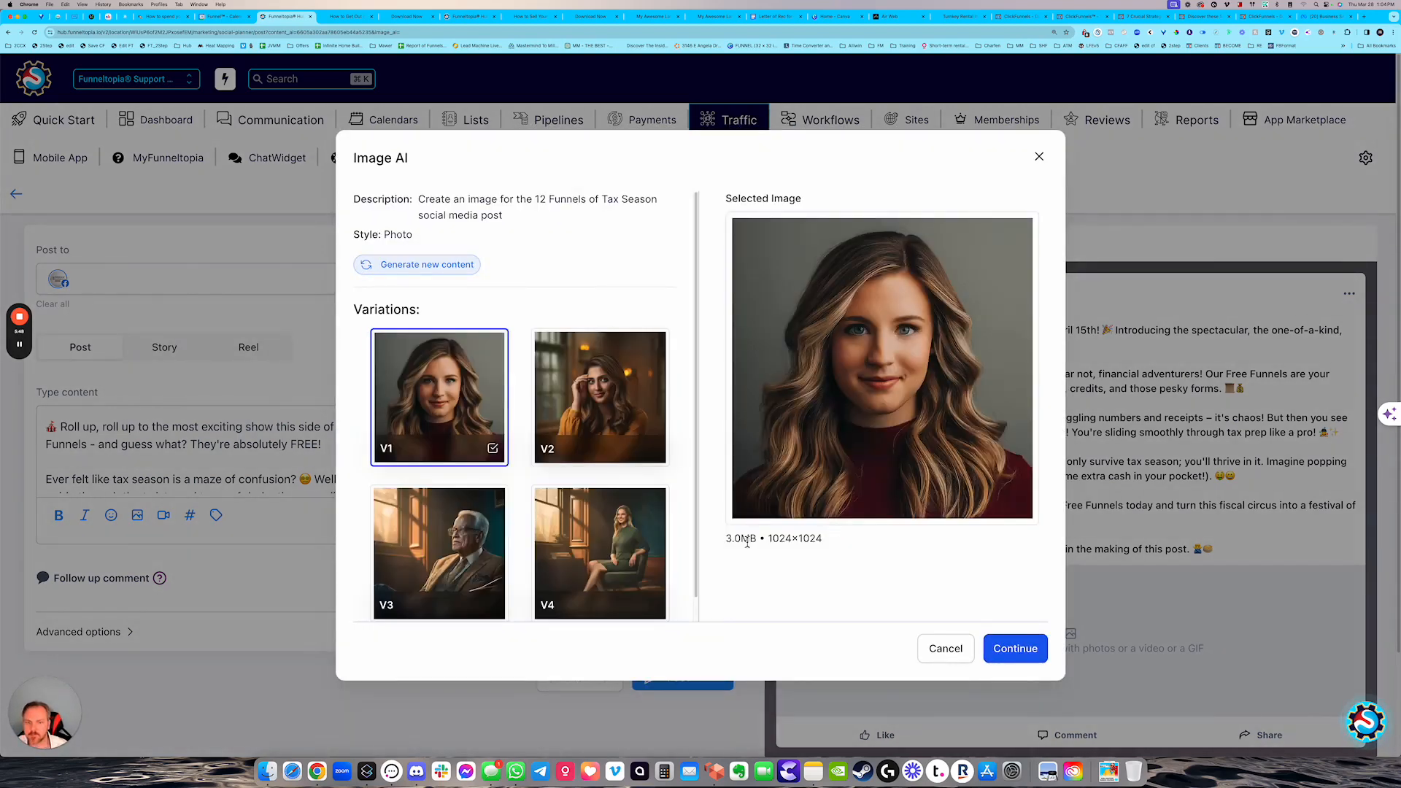
pyautogui.scroll(-1, 668, 529)
pyautogui.scroll(1, 591, 527)
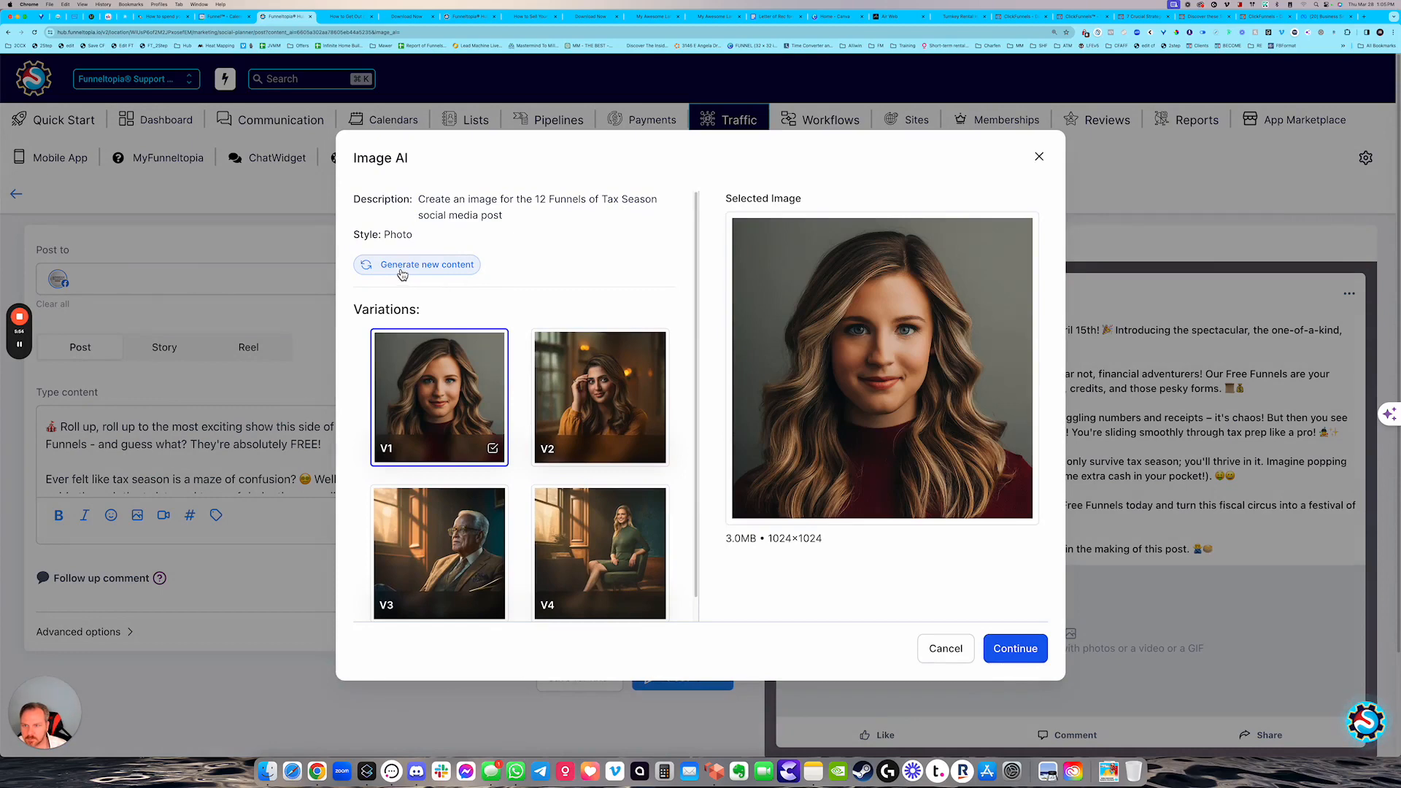
# Generate new AI image variations from the same description, using the 3D Model style
pyautogui.click(399, 271)
pyautogui.scroll(-4, 627, 380)
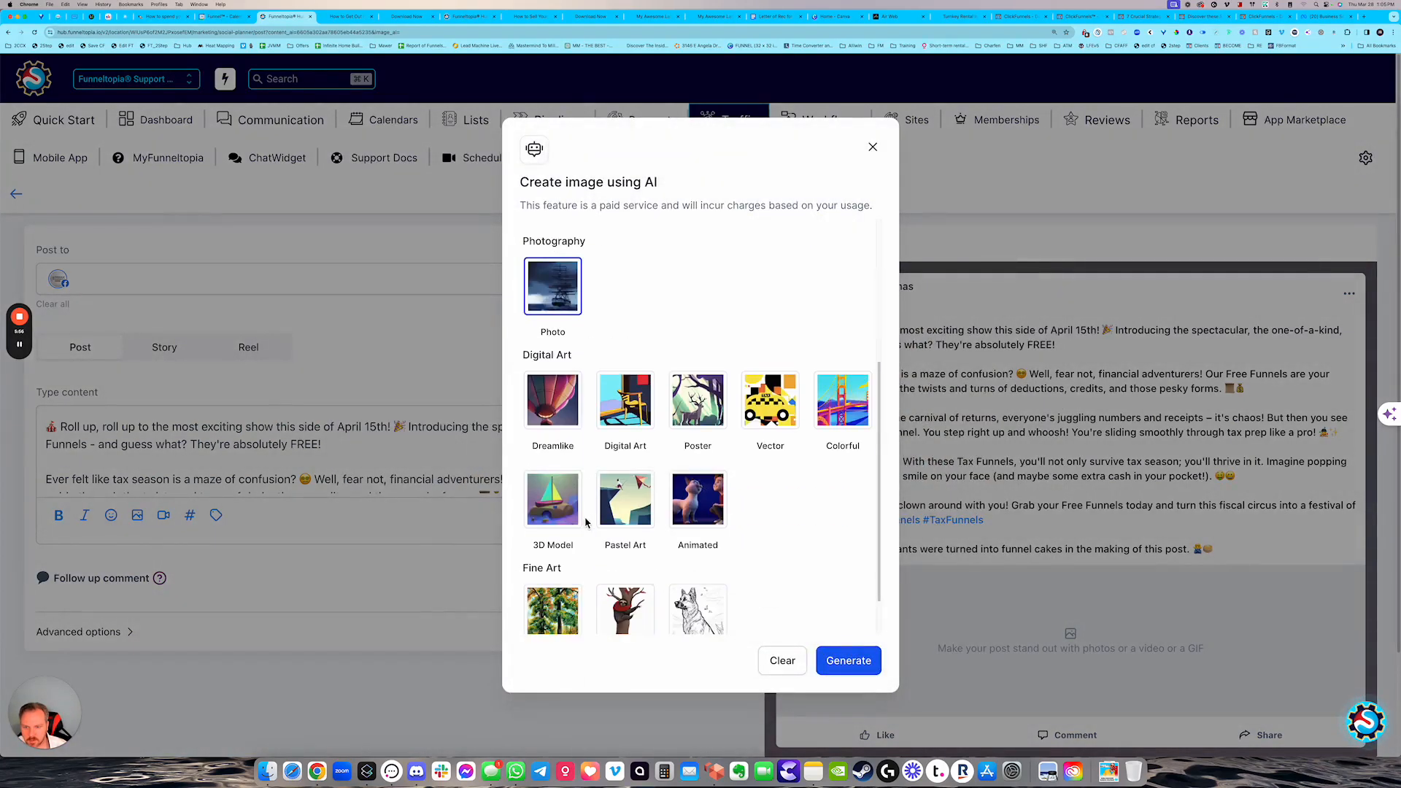
pyautogui.click(552, 409)
pyautogui.scroll(5, 642, 474)
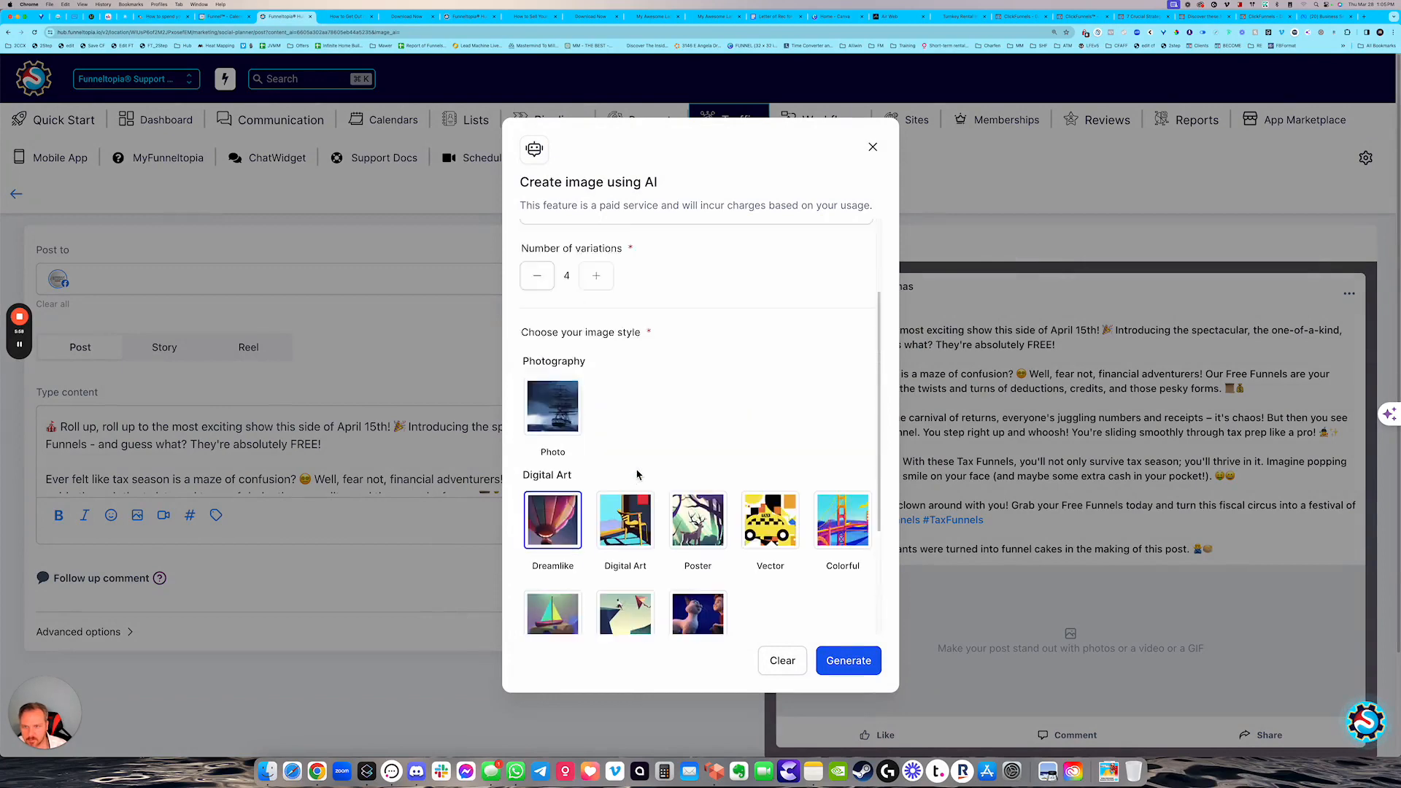
pyautogui.scroll(-5, 645, 473)
pyautogui.click(644, 467)
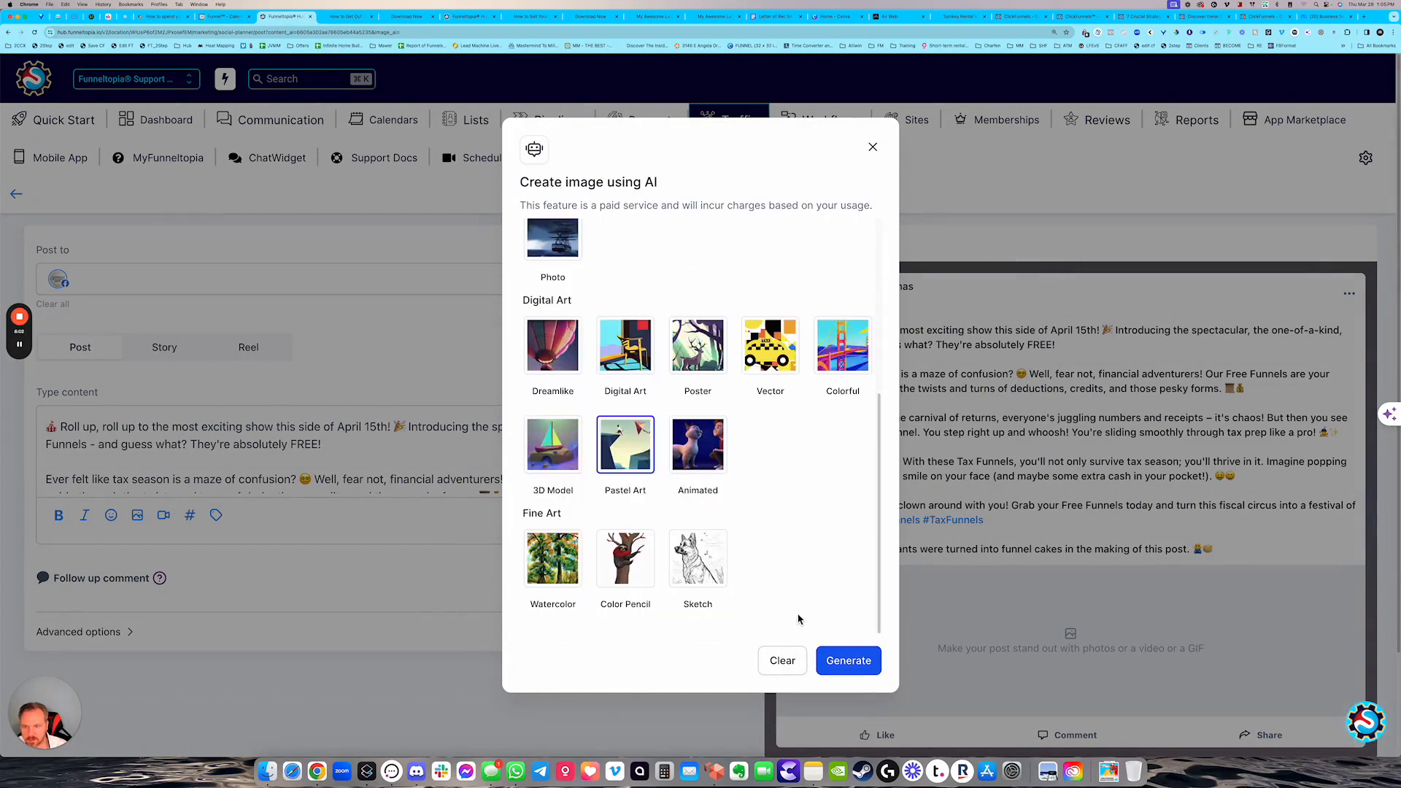
pyautogui.click(554, 446)
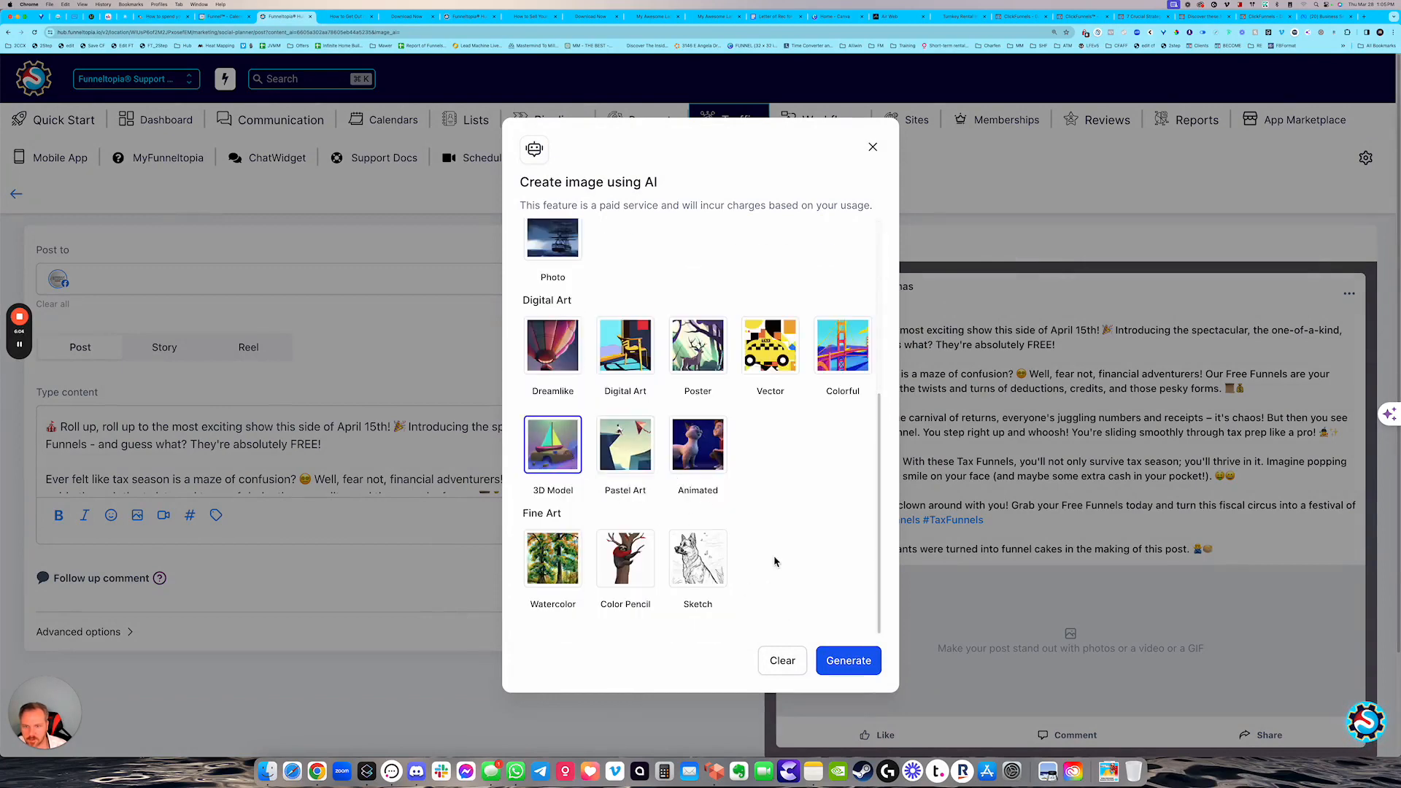
pyautogui.scroll(5, 776, 554)
pyautogui.scroll(-2, 839, 605)
pyautogui.click(857, 661)
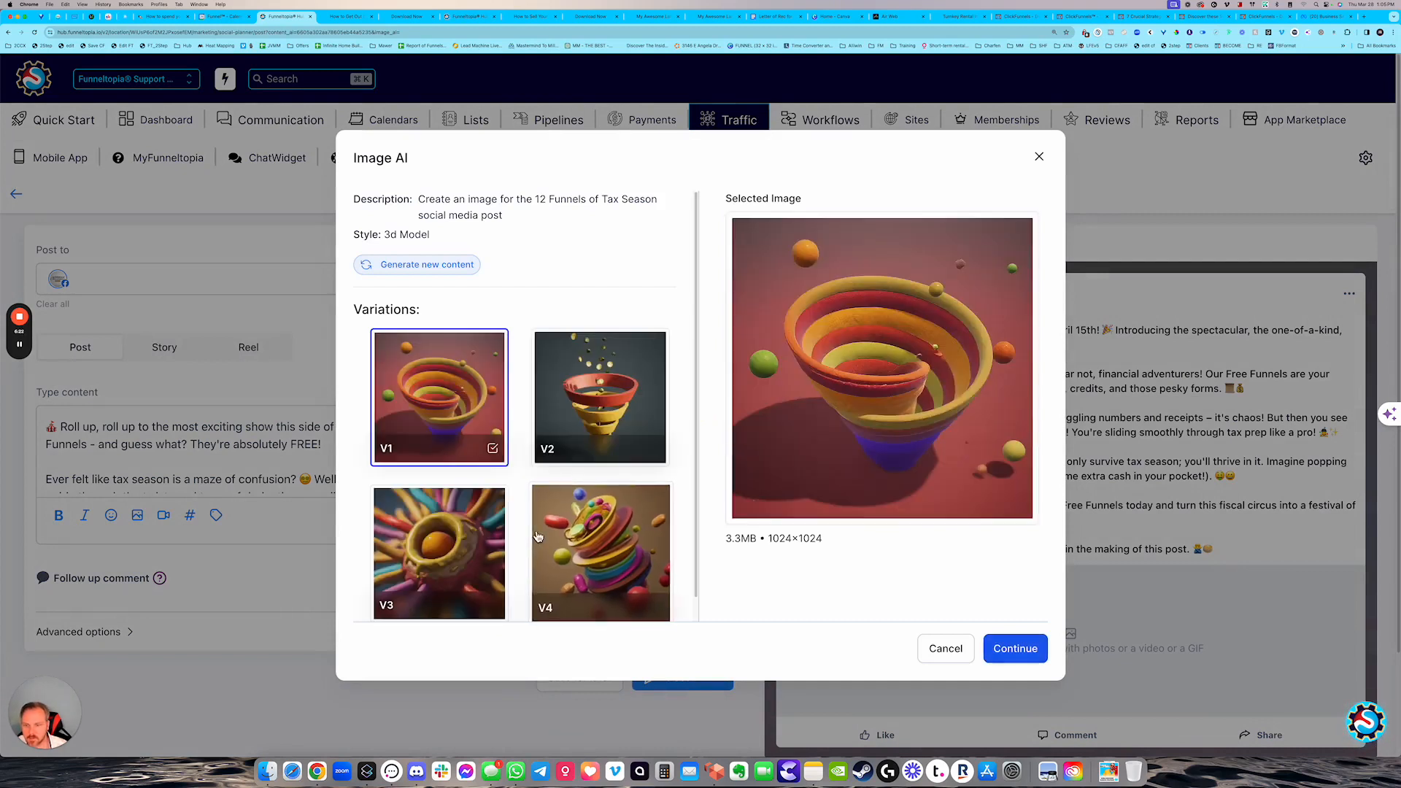
# Select image variation V2, the red and yellow funnel with falling coins, and add it to the post
pyautogui.scroll(-1, 471, 365)
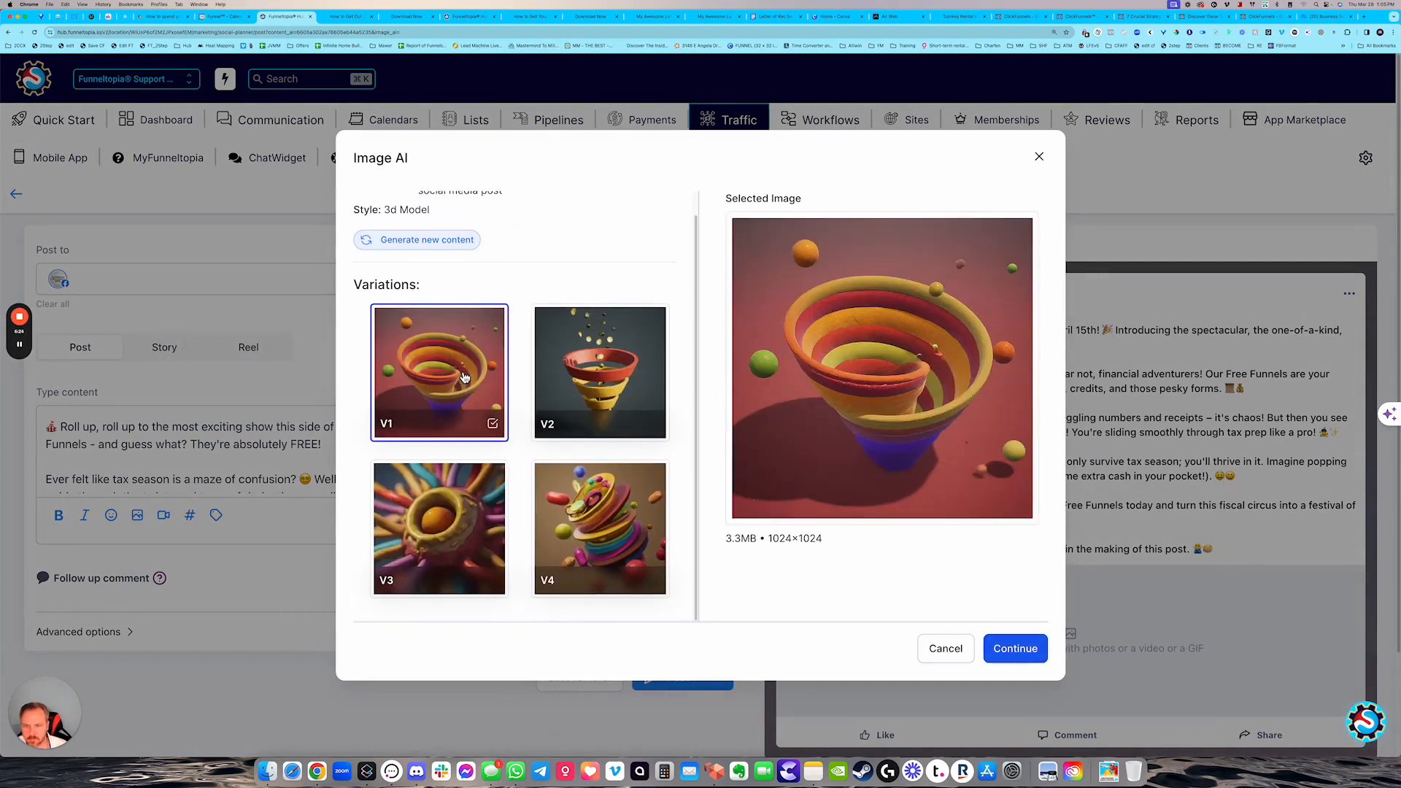
pyautogui.click(622, 407)
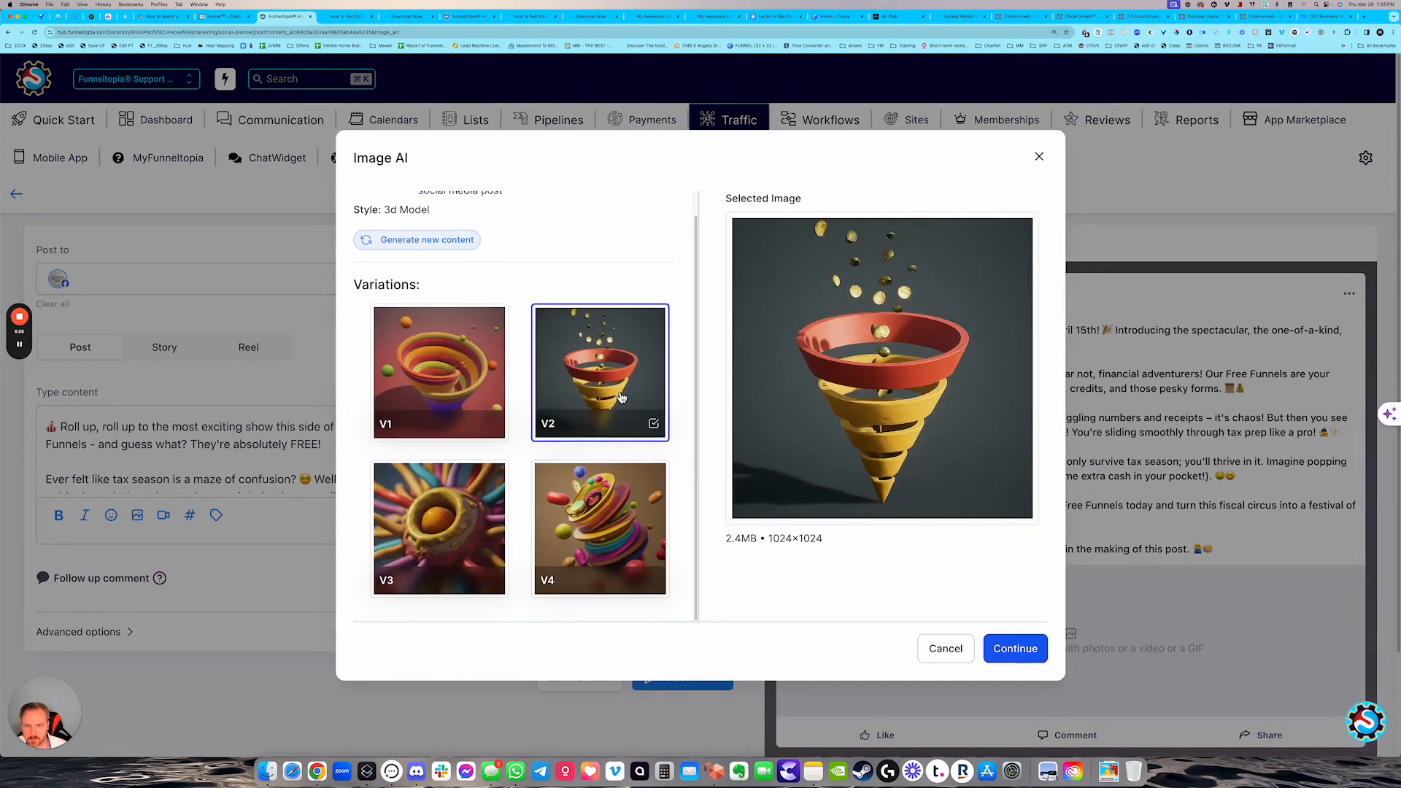
pyautogui.click(1016, 648)
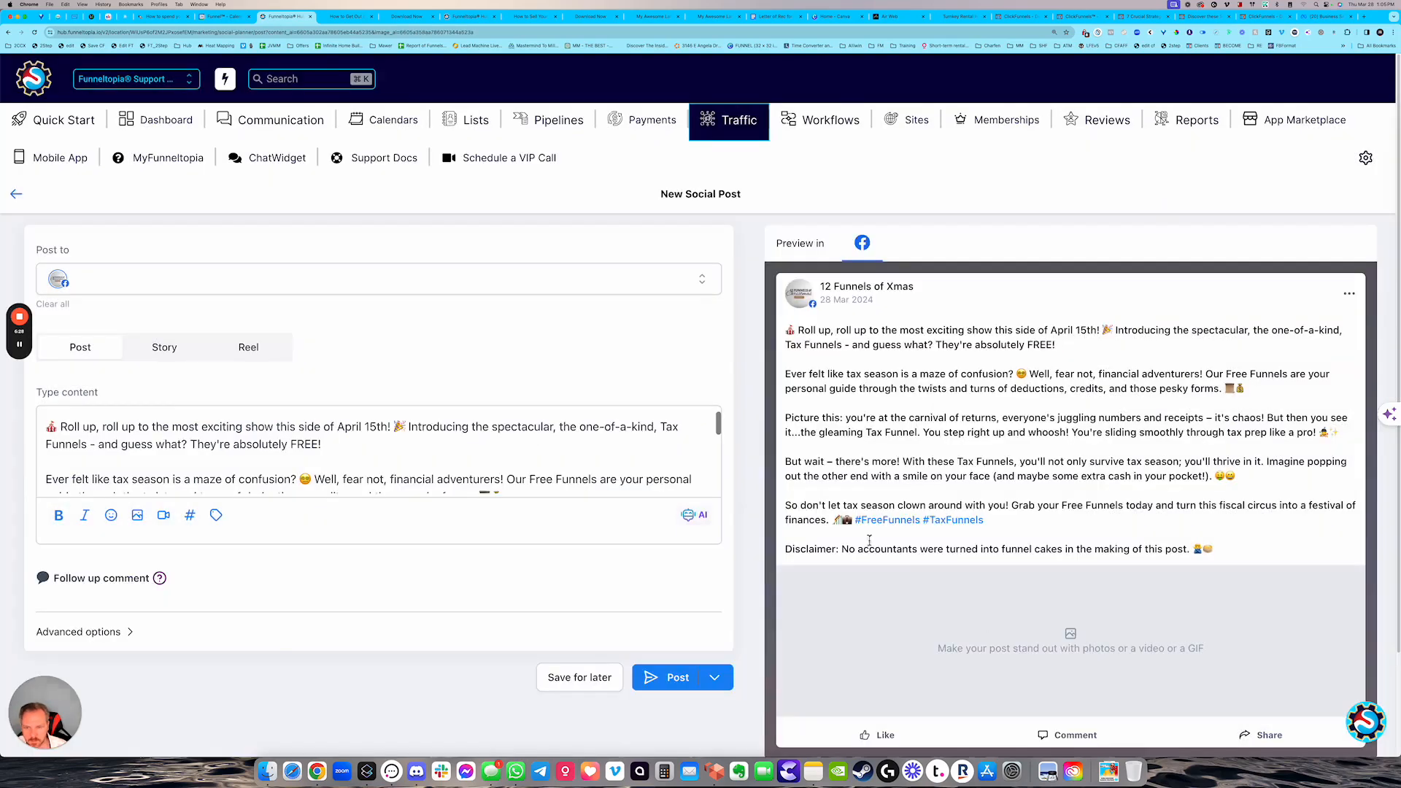
# Copy the hashtags "#FreeFunnels #TaxFunnels" from the post text into the follow-up comment
pyautogui.scroll(-2, 541, 611)
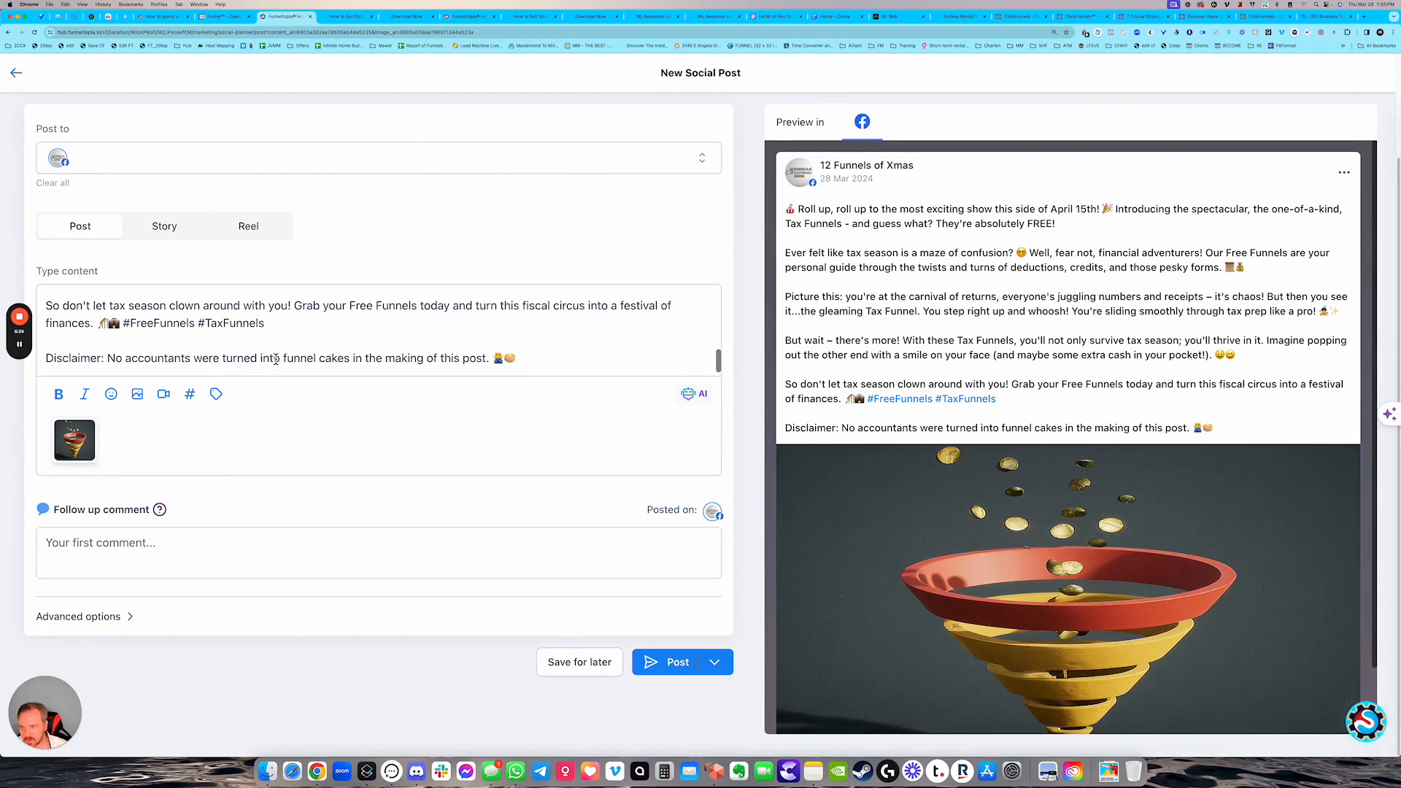
pyautogui.moveTo(277, 330); pyautogui.dragTo(124, 335)
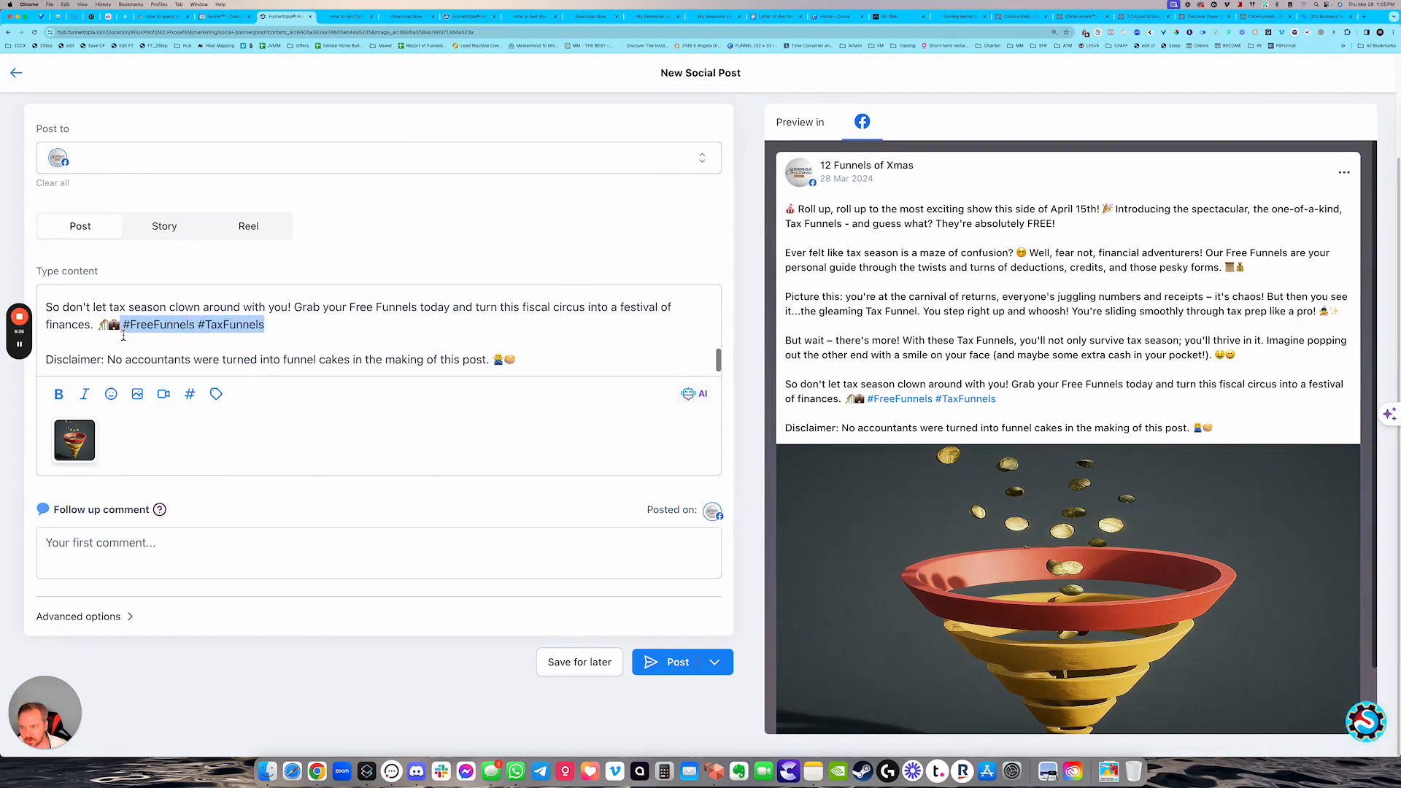
pyautogui.press('super+c')
pyautogui.click(102, 560)
pyautogui.press('super+v')
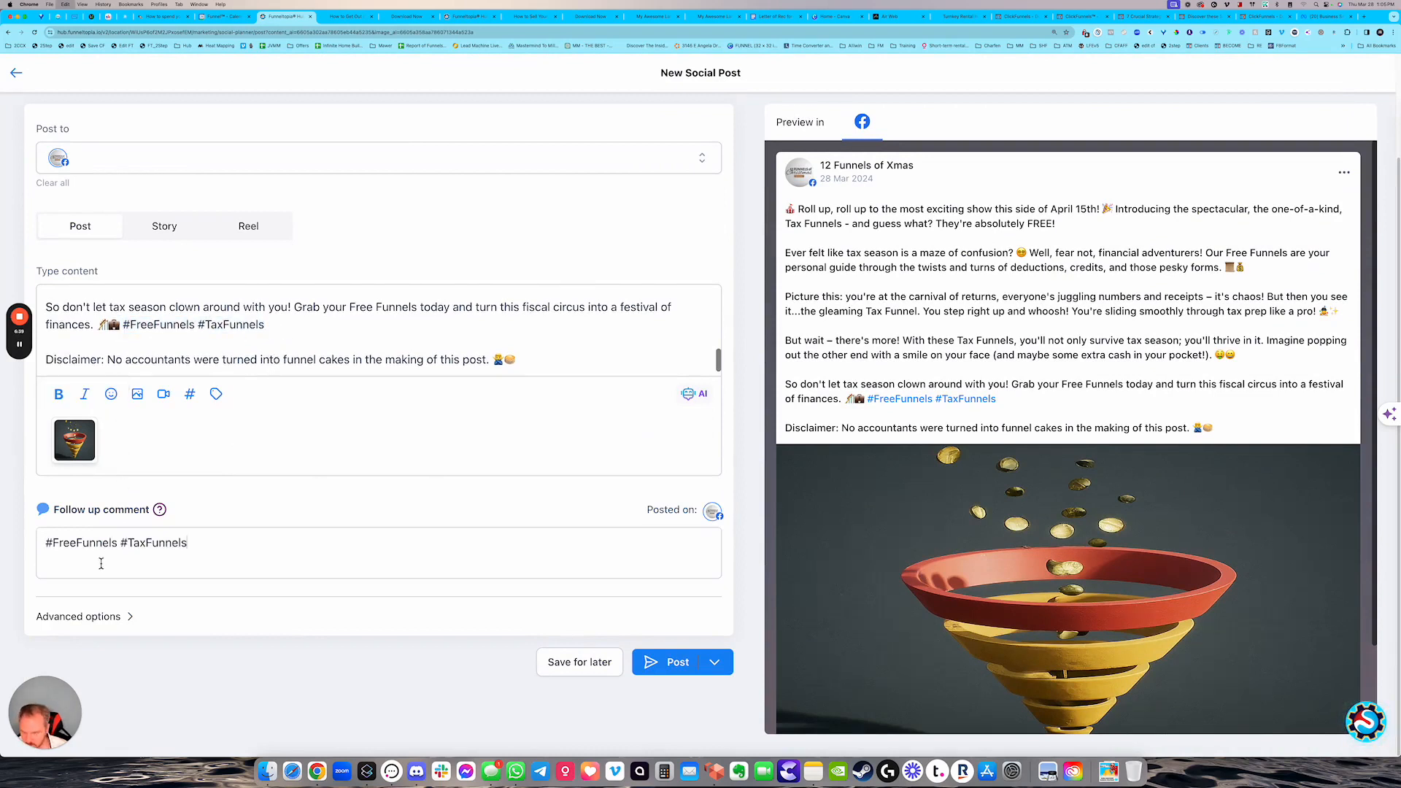
# Delete the hashtags "#FreeFunnels #TaxFunnels" from the post text
pyautogui.scroll(3, 244, 359)
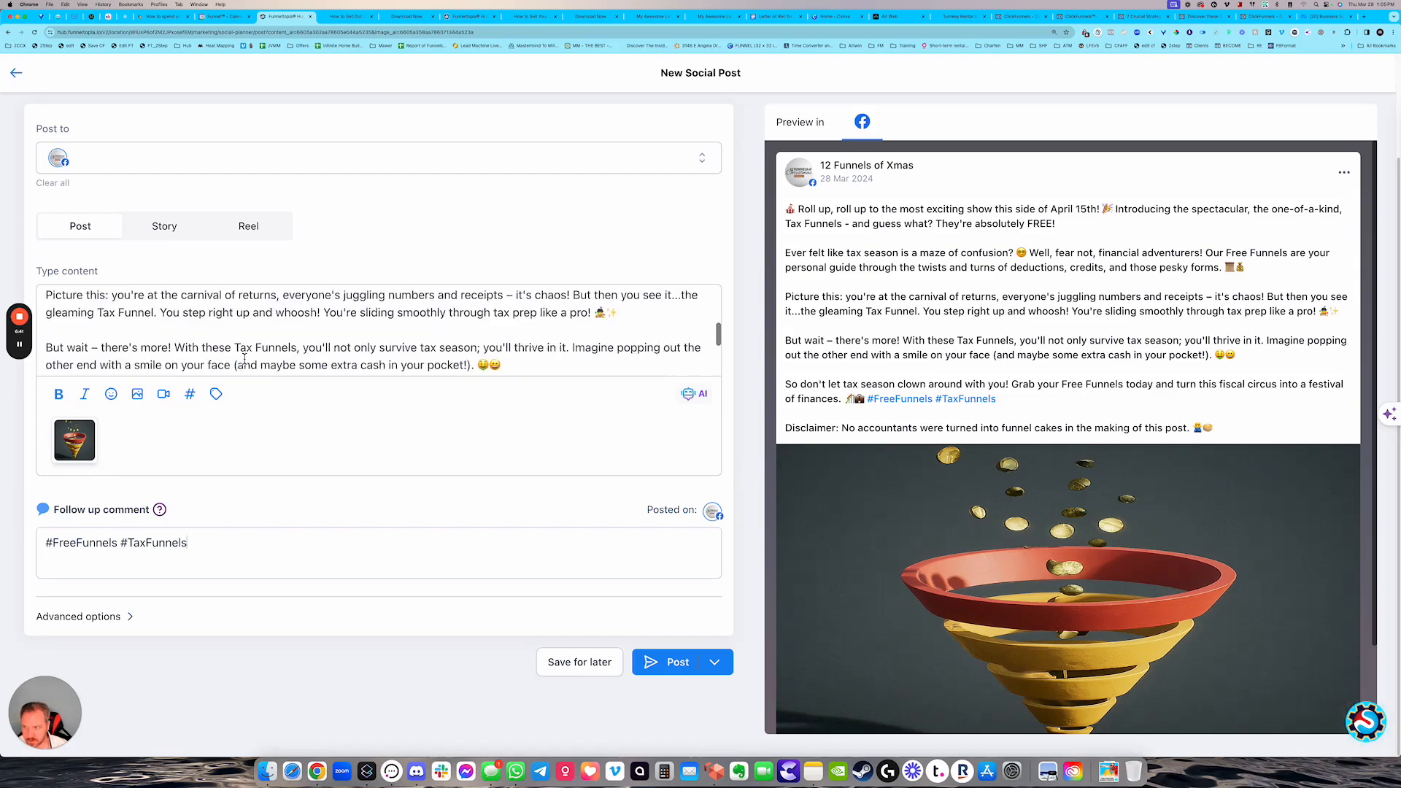
pyautogui.scroll(-3, 244, 359)
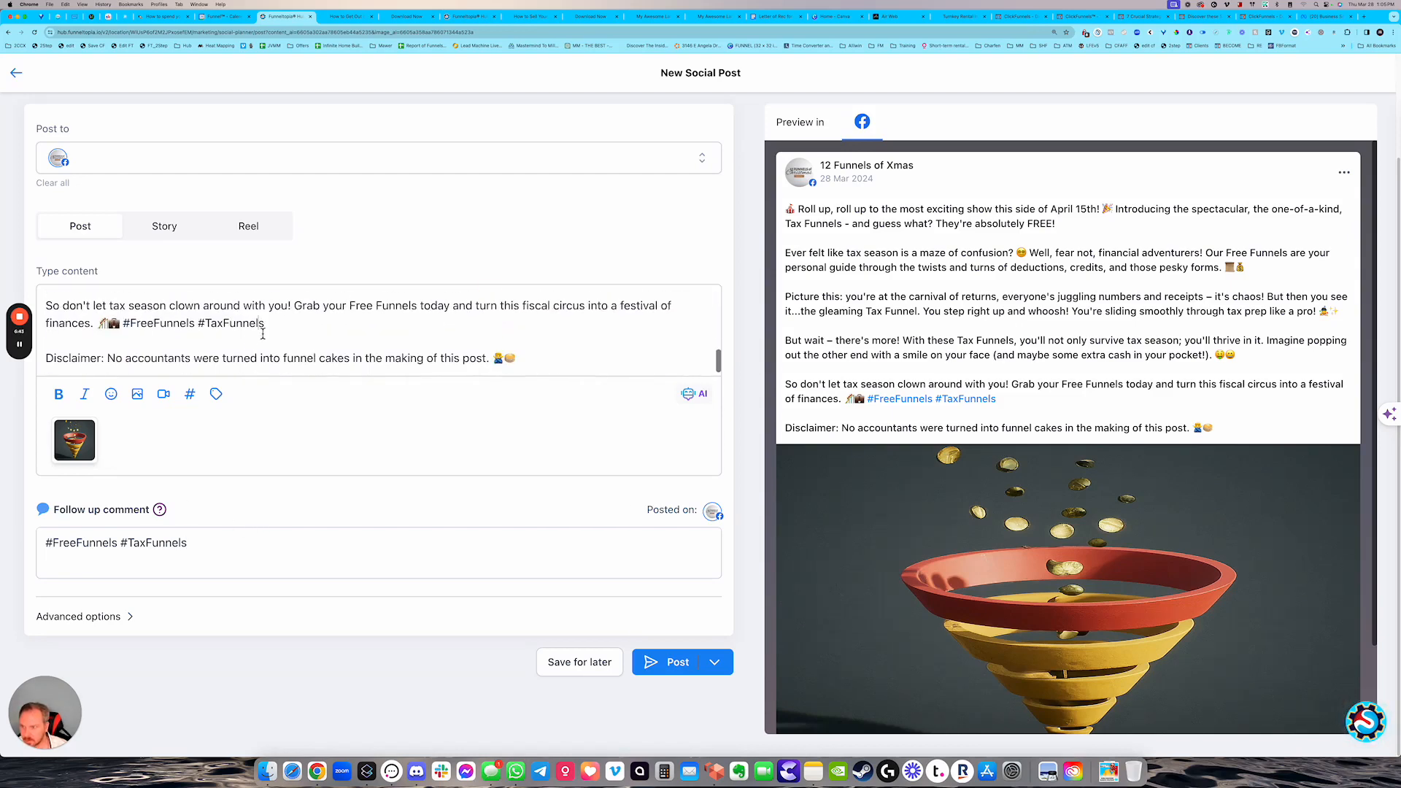
pyautogui.moveTo(264, 327); pyautogui.dragTo(125, 329)
pyautogui.press('BackSpace')
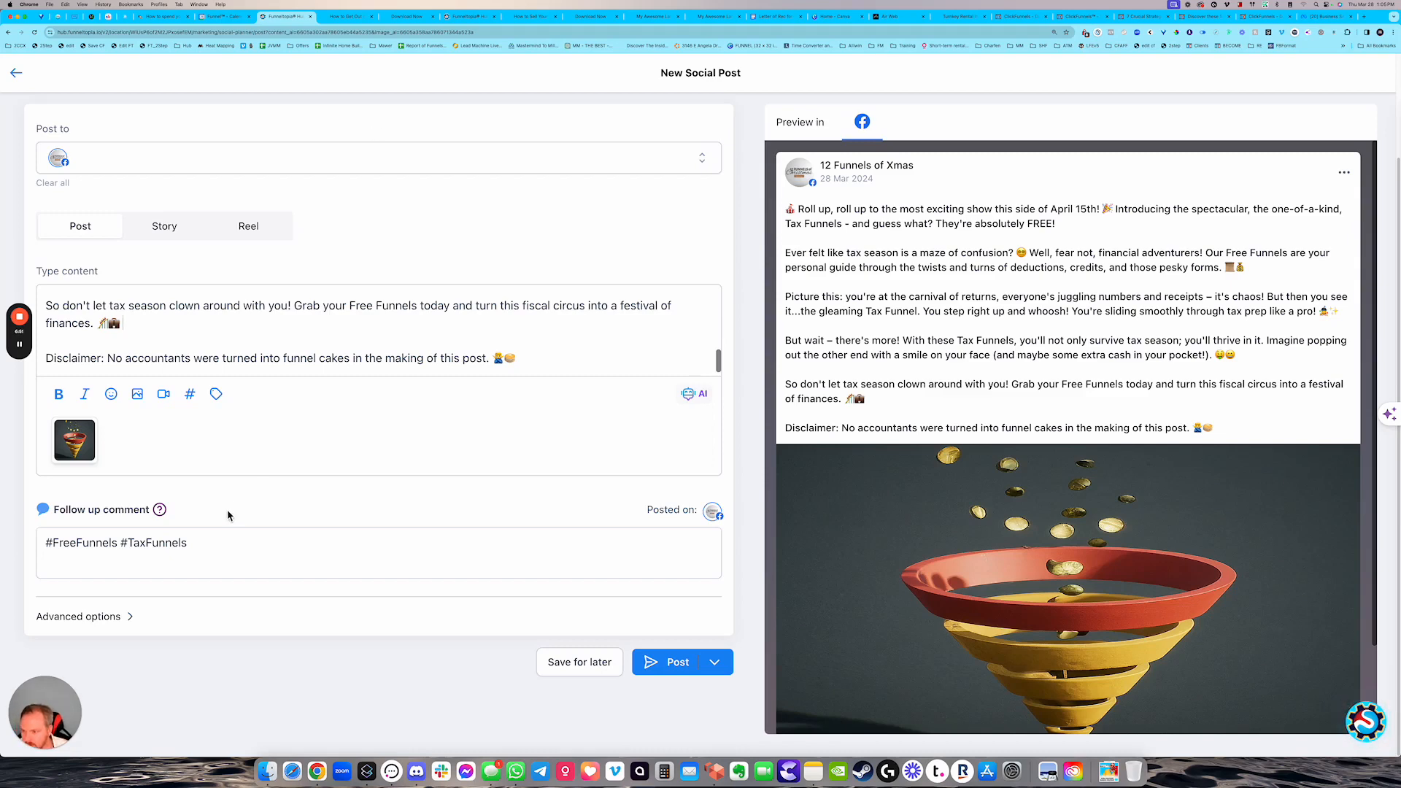
# Expand the post's advanced options and look at the available category and tag choices
pyautogui.click(131, 618)
pyautogui.scroll(-2, 130, 618)
pyautogui.click(182, 588)
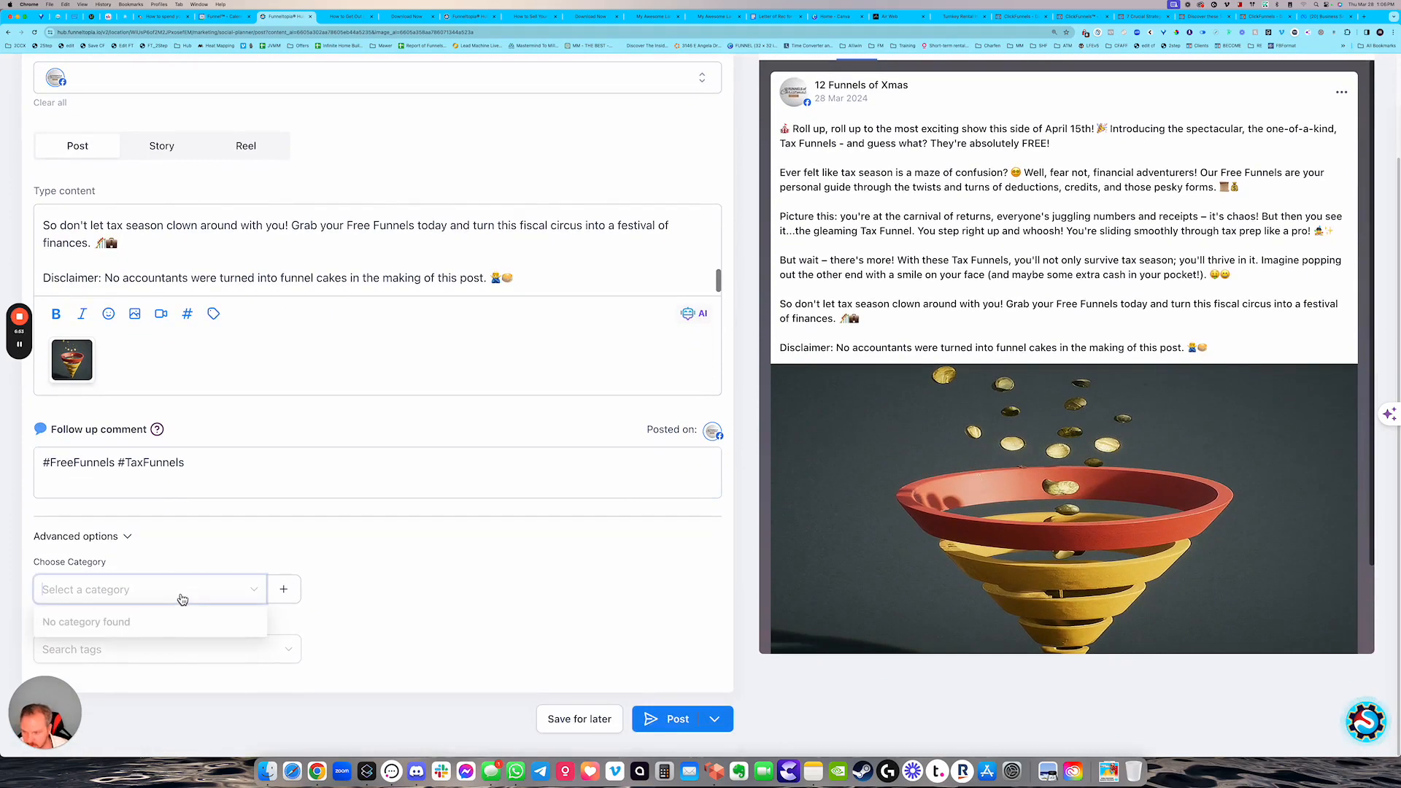
pyautogui.click(174, 555)
pyautogui.click(112, 653)
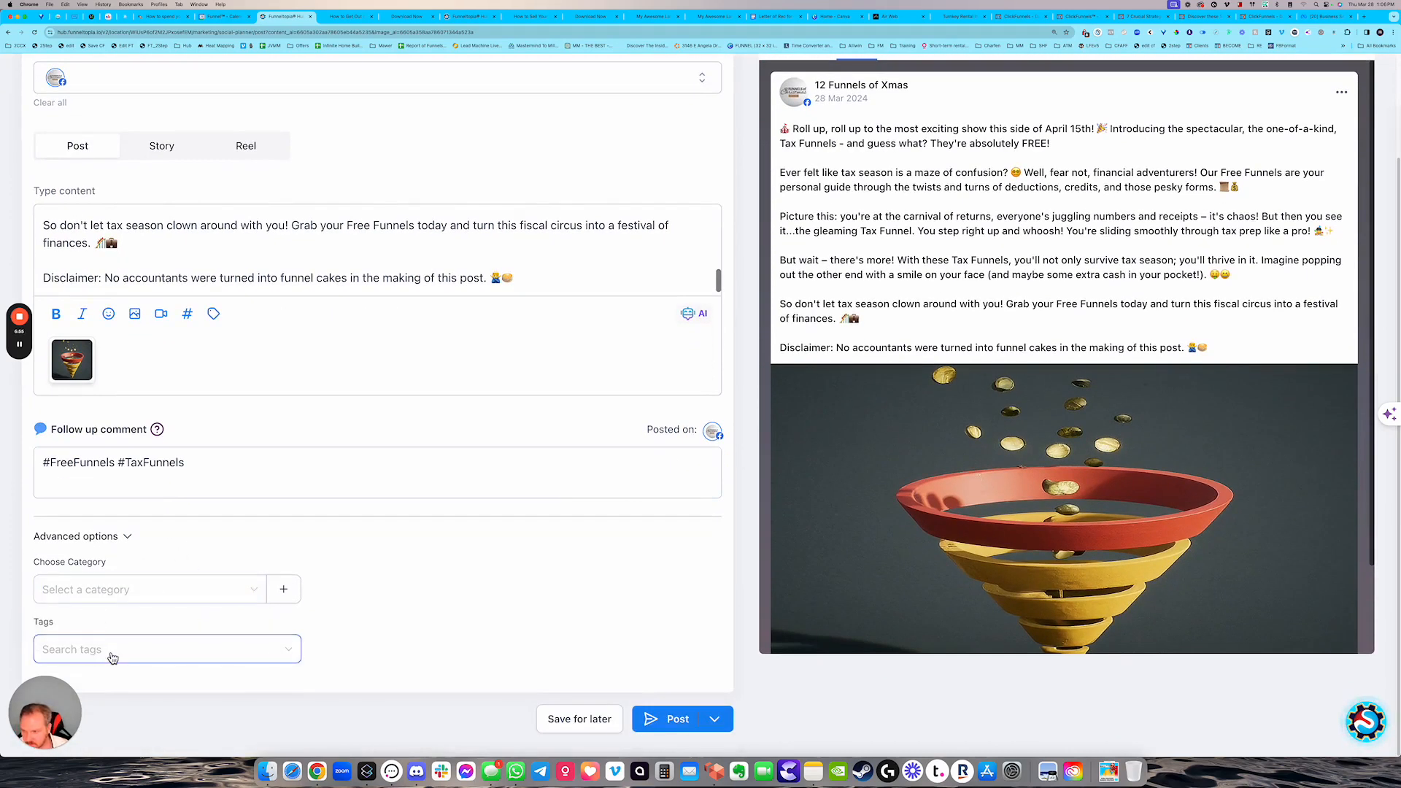
pyautogui.click(213, 594)
pyautogui.click(181, 568)
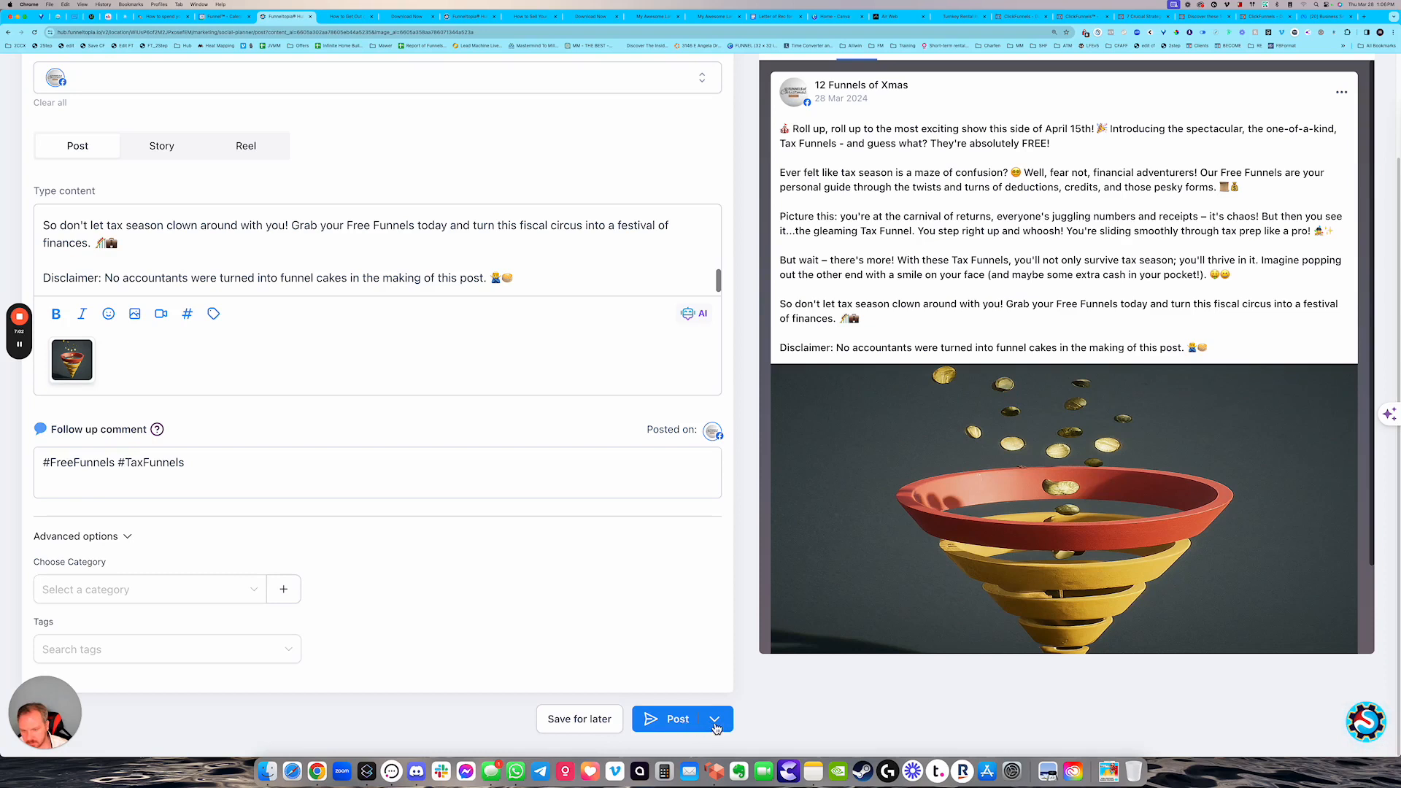
# Schedule the post for March 28, 2024 at 02:00 PM
pyautogui.click(714, 719)
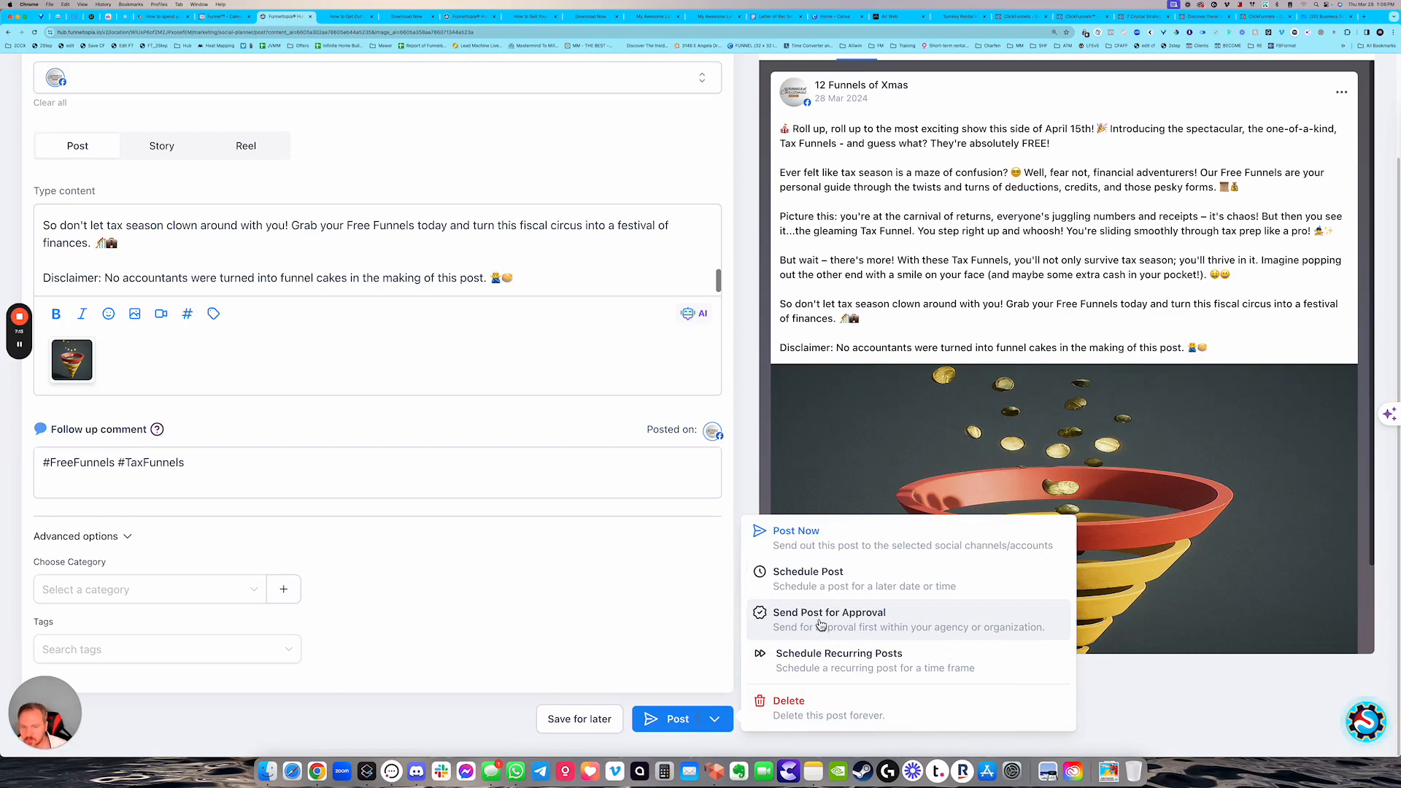
pyautogui.click(793, 589)
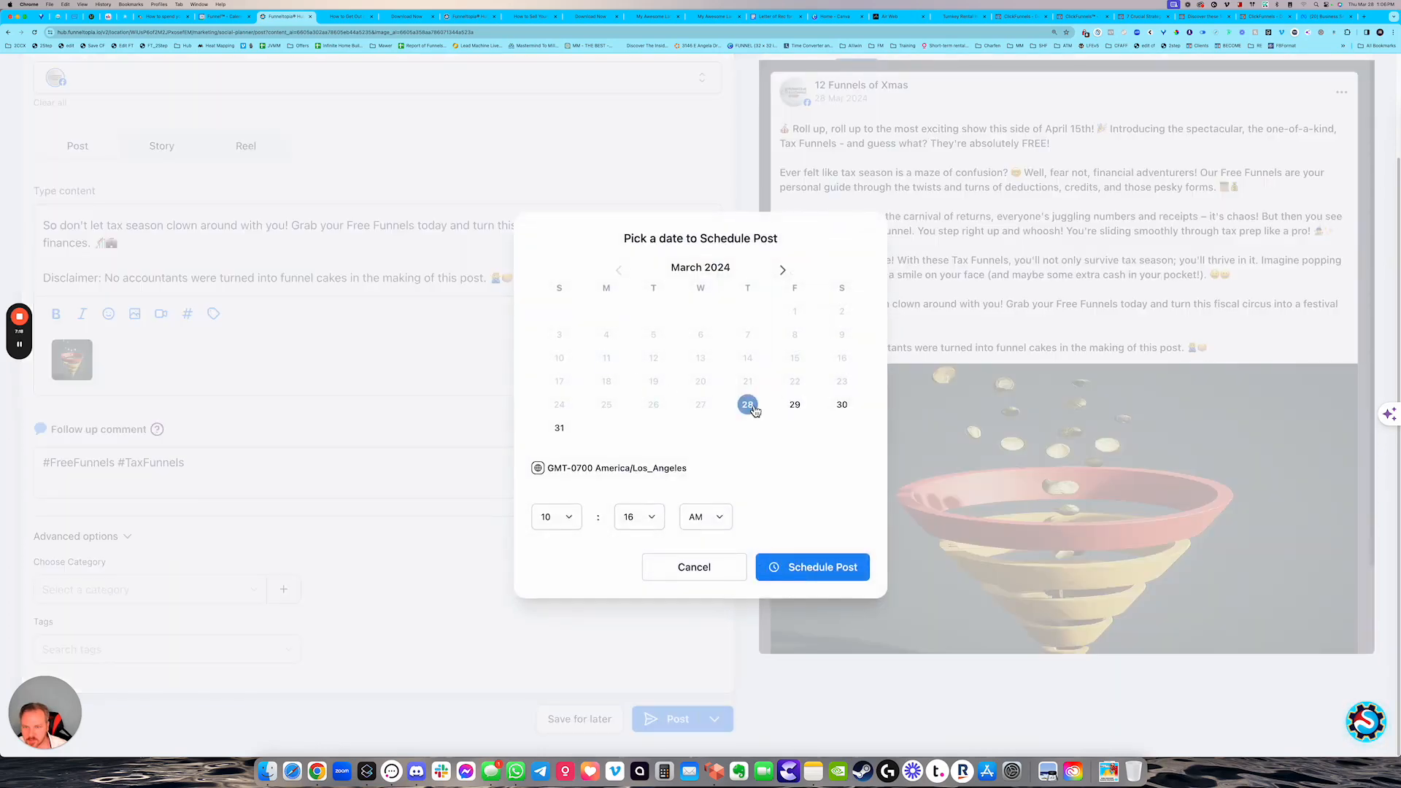
pyautogui.click(559, 524)
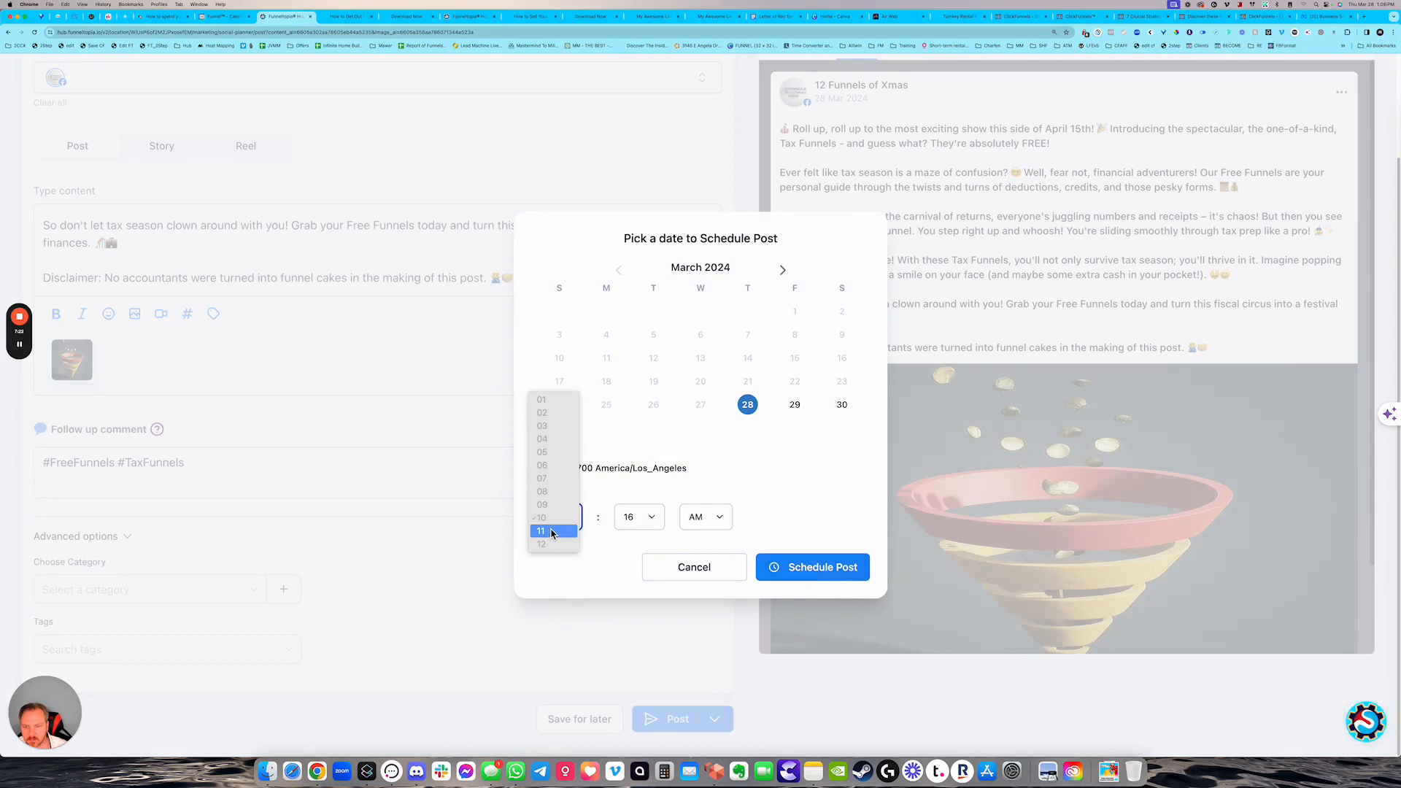
pyautogui.click(702, 518)
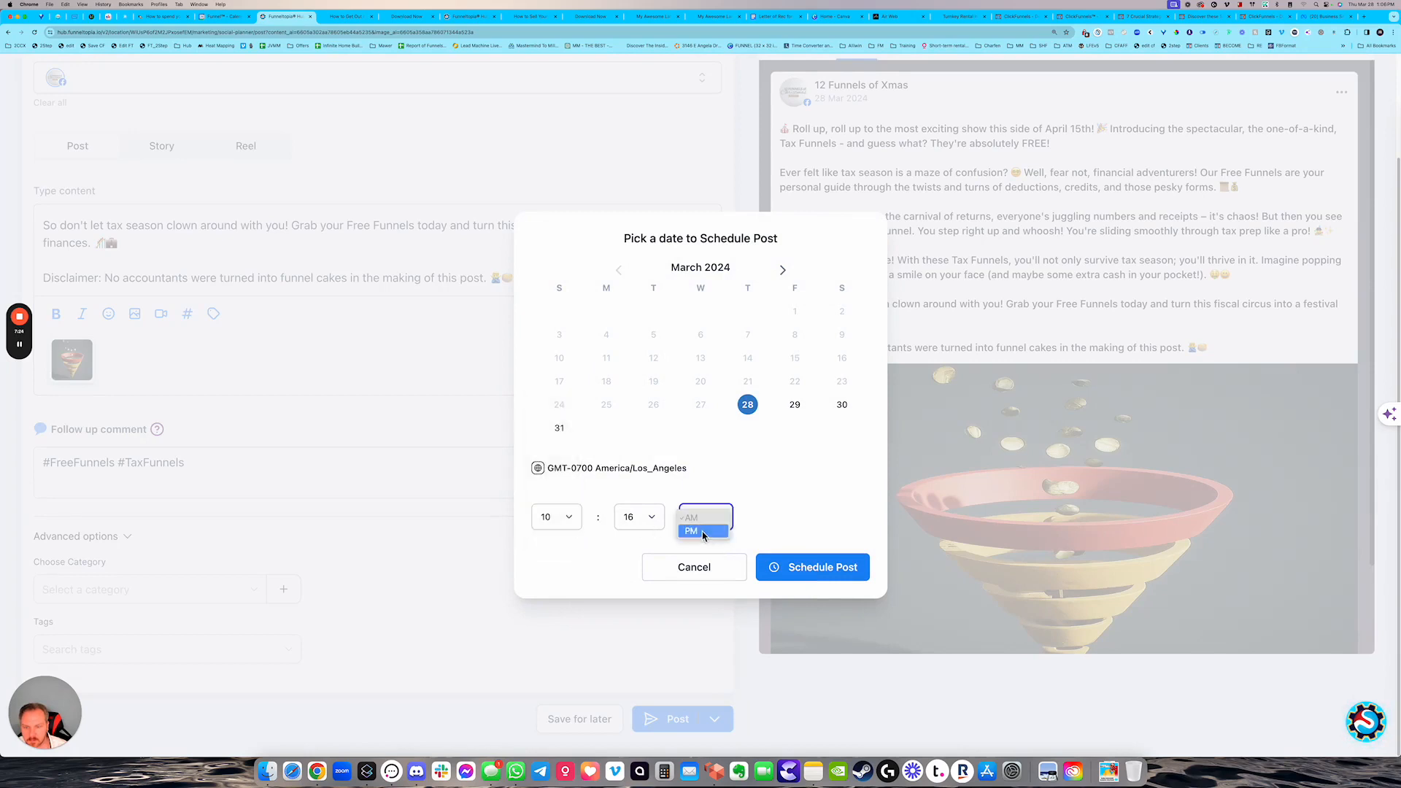
pyautogui.click(702, 531)
pyautogui.click(564, 523)
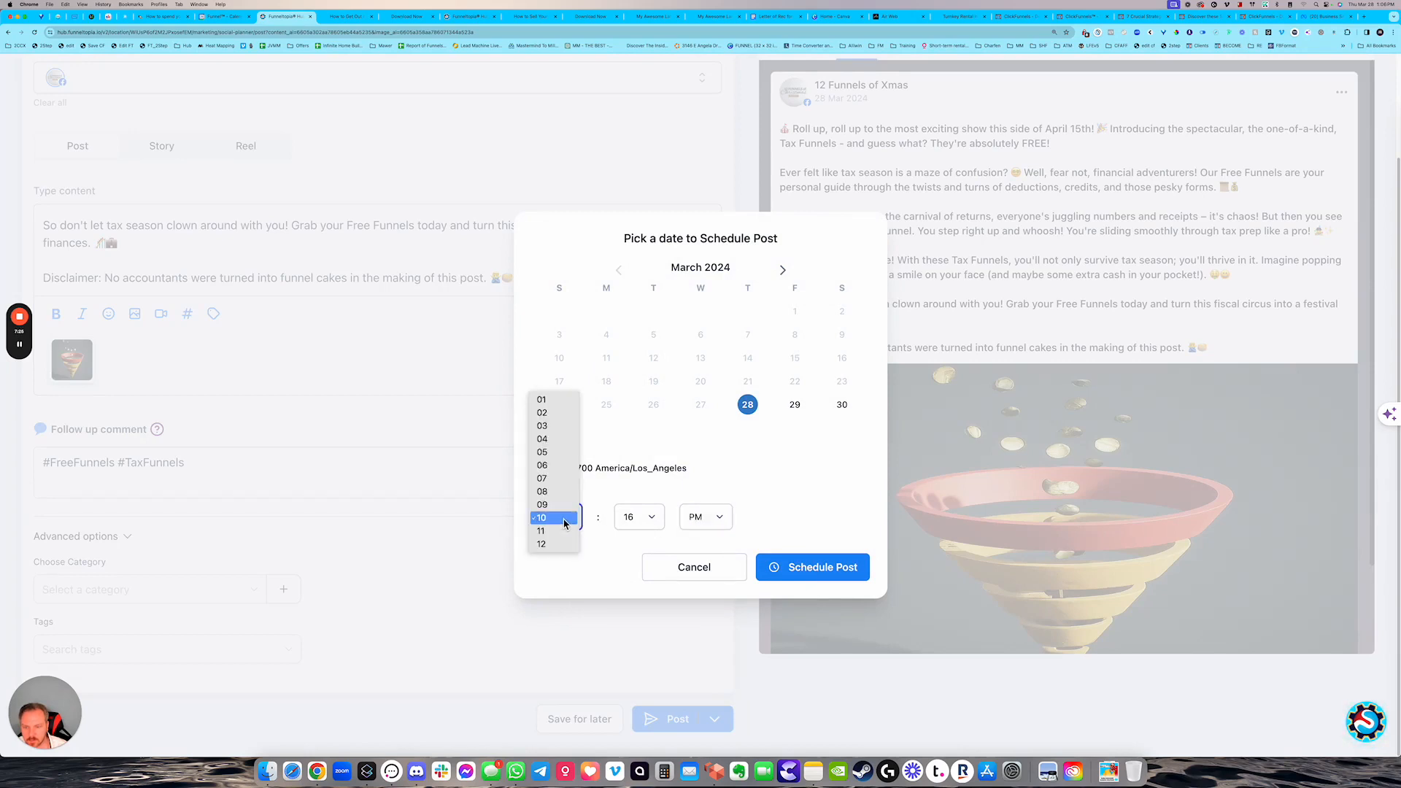
pyautogui.click(545, 412)
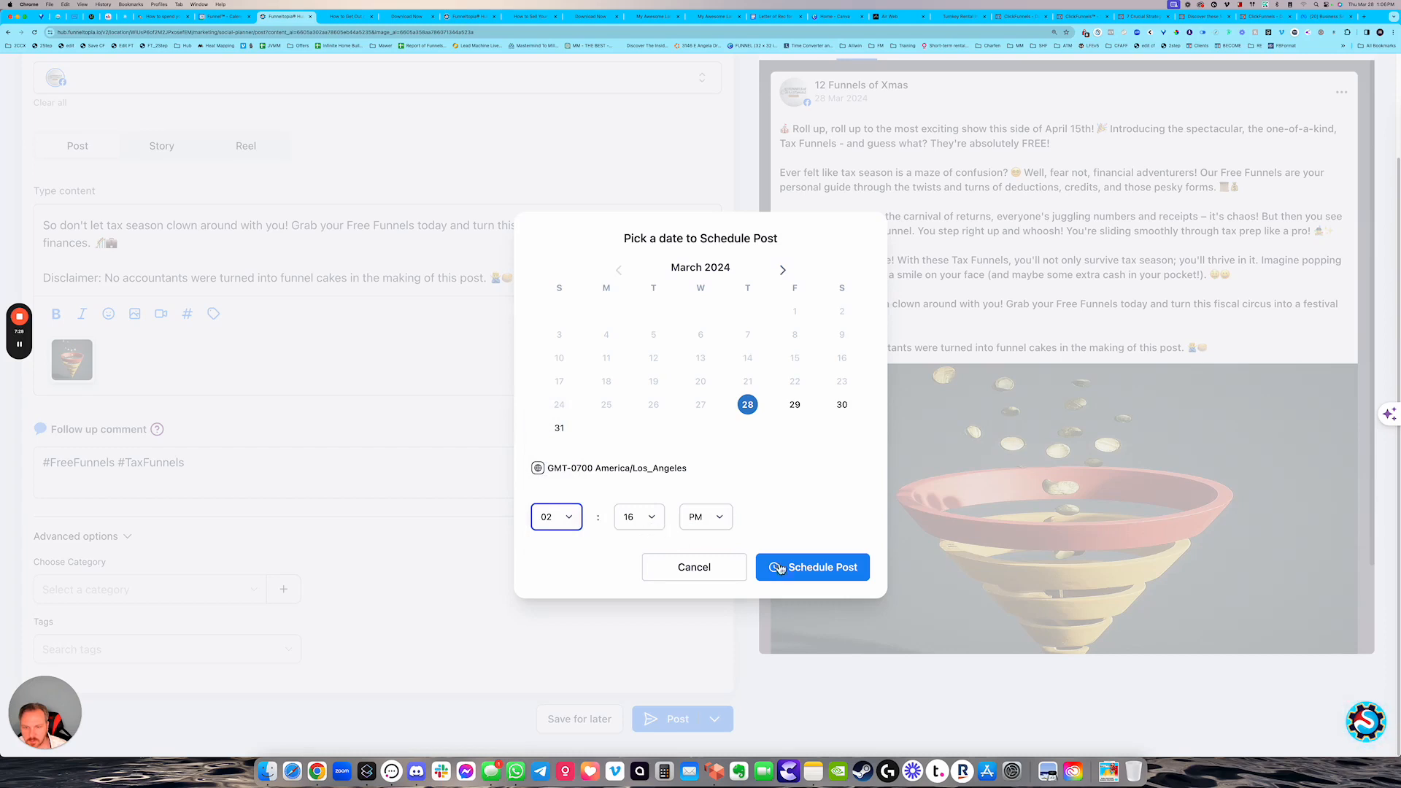
pyautogui.click(645, 525)
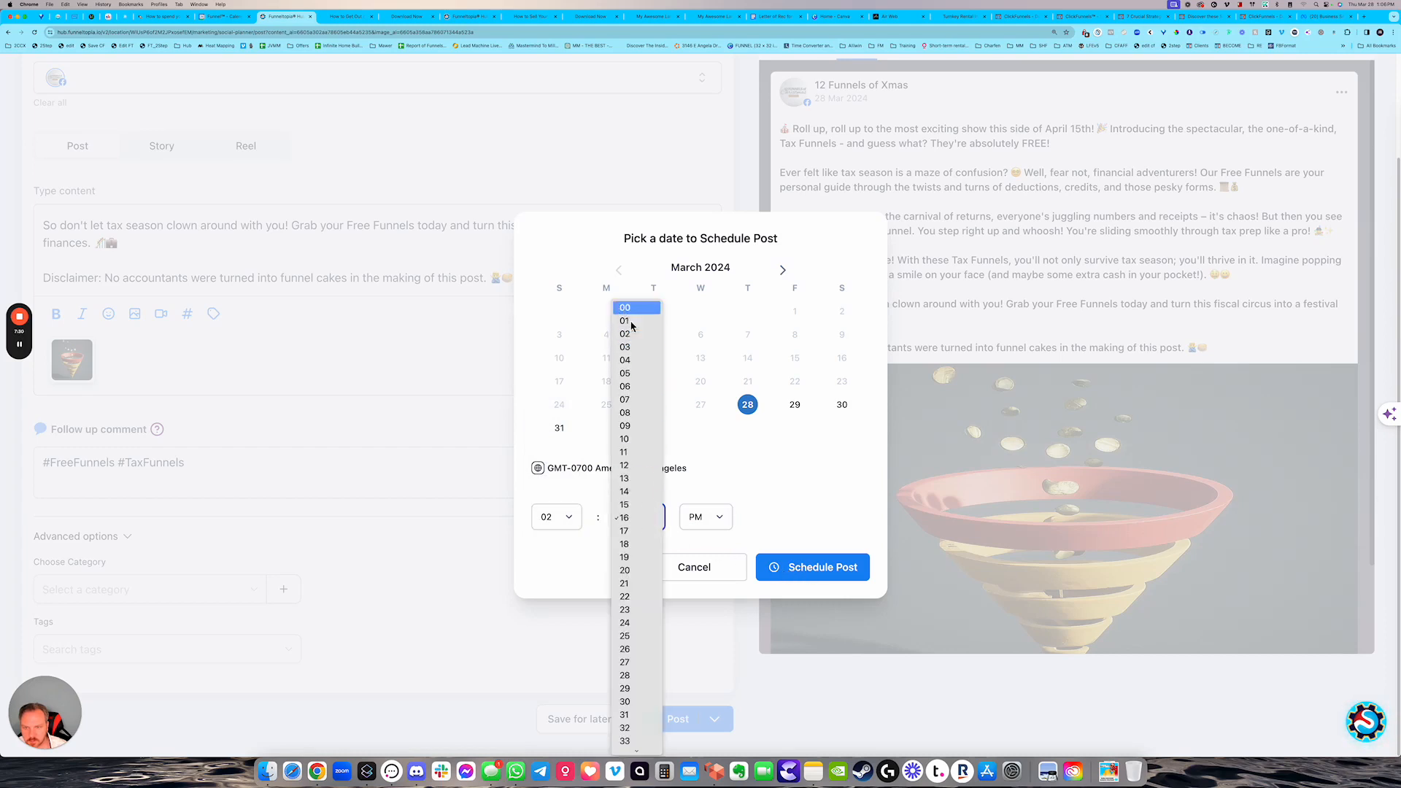
pyautogui.click(625, 314)
pyautogui.click(808, 569)
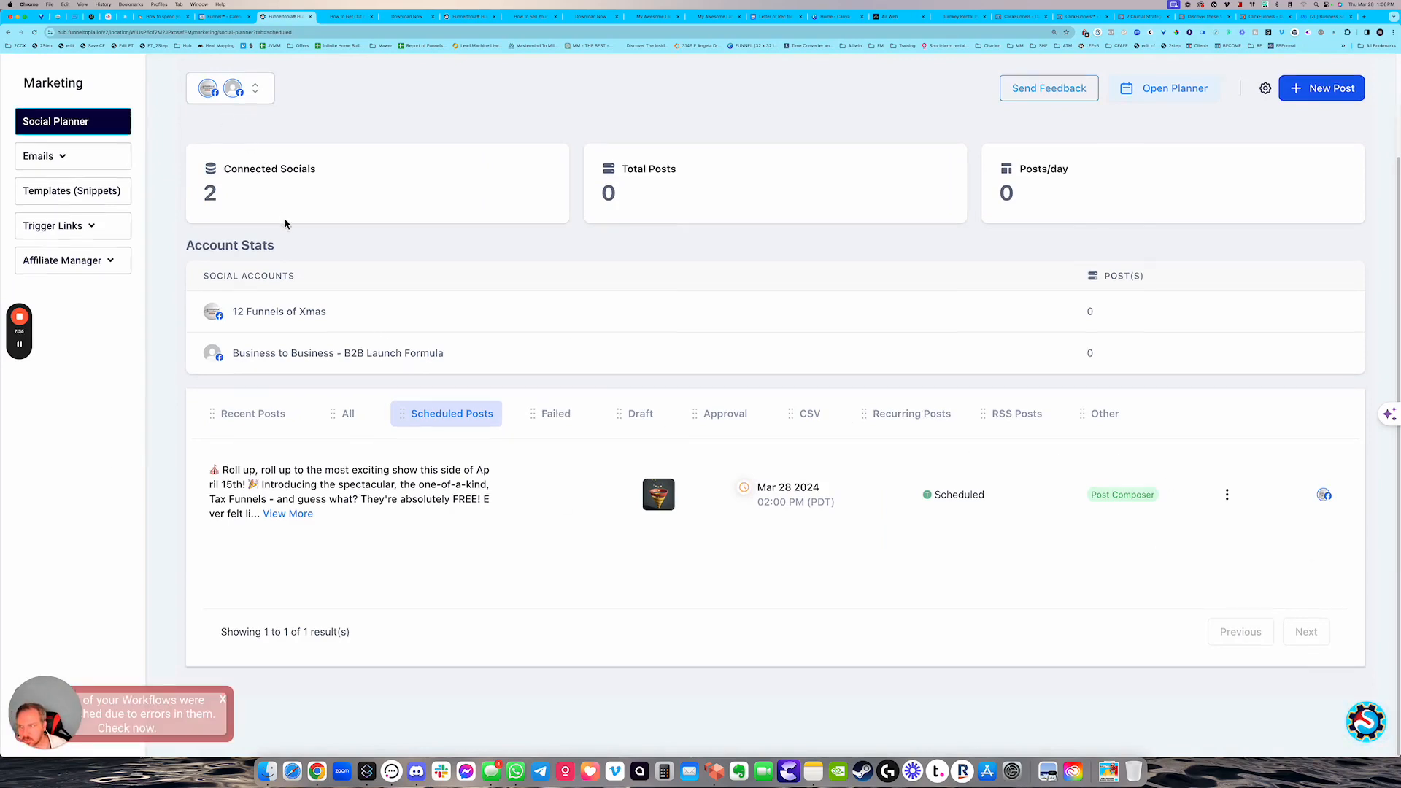
# Check the scheduled post on March 28 in the planner's month calendar and return to the Social Planner overview
pyautogui.scroll(3, 735, 222)
pyautogui.click(1135, 209)
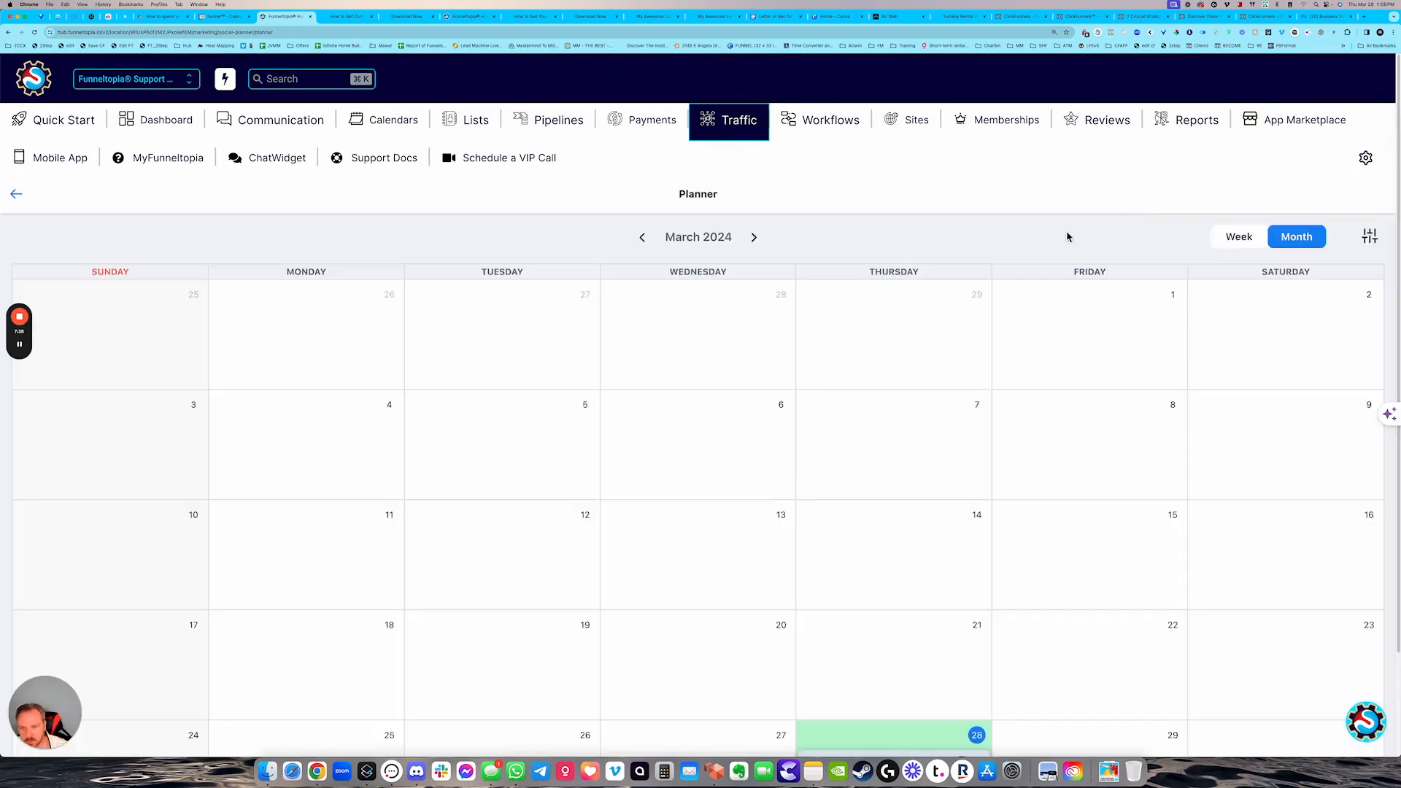
pyautogui.scroll(-5, 700, 437)
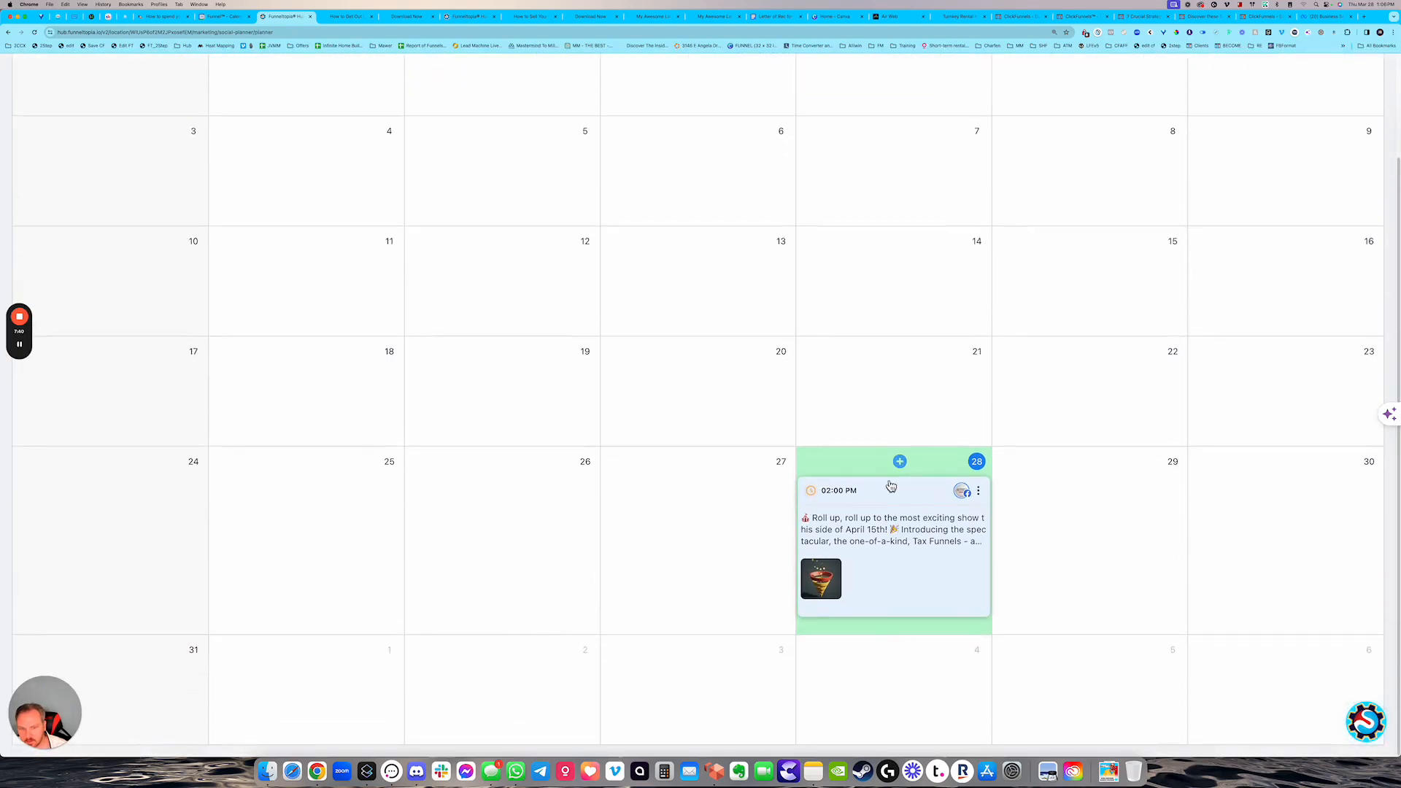
pyautogui.click(1051, 485)
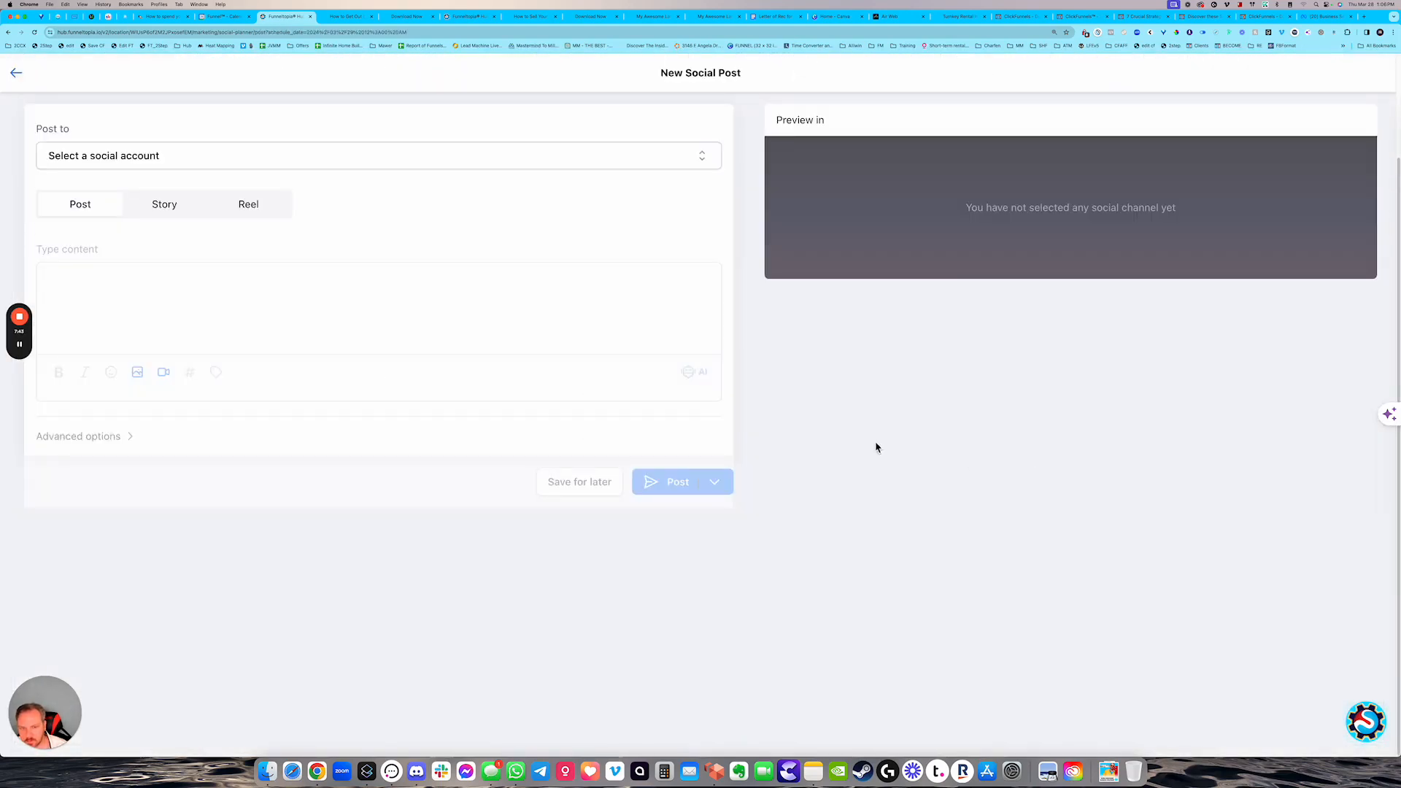
pyautogui.click(16, 75)
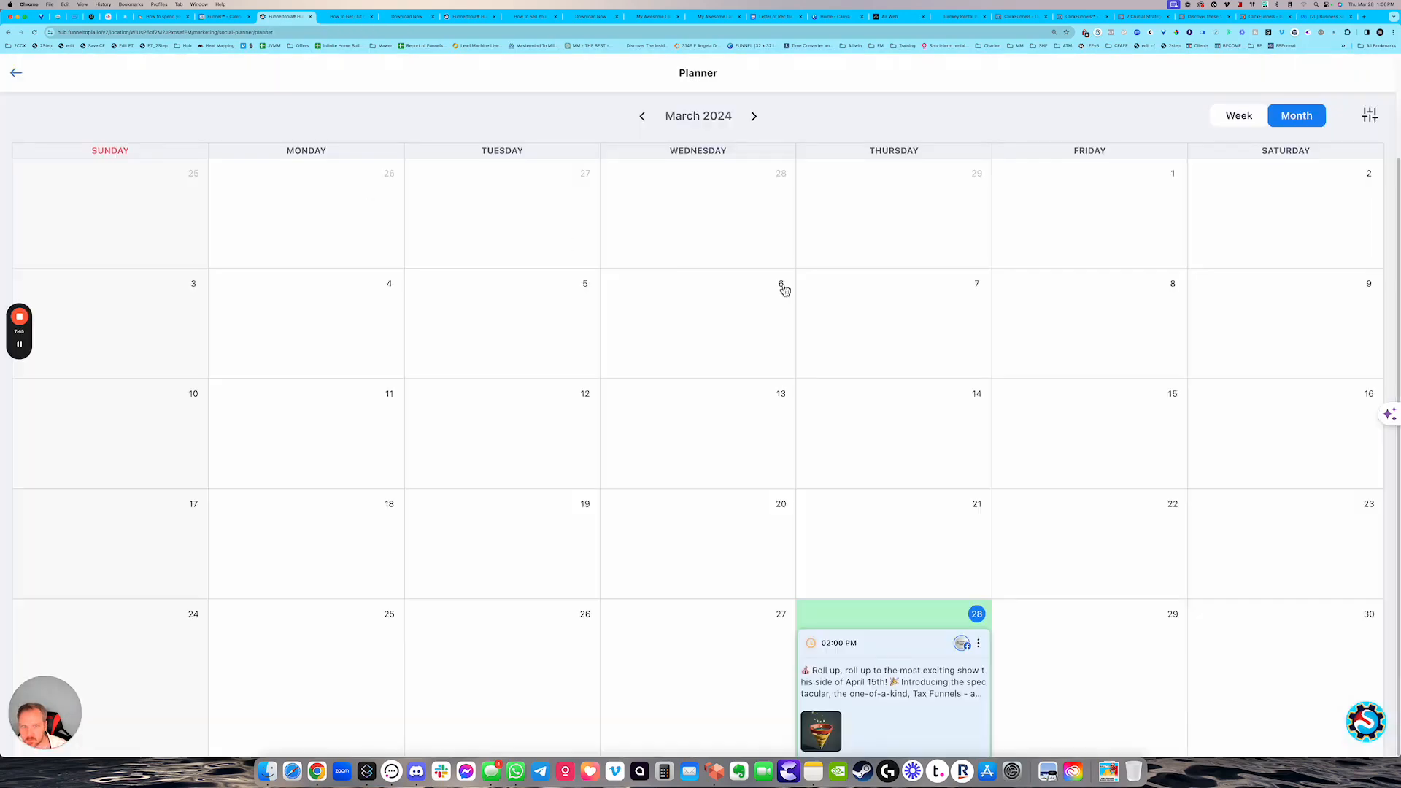
pyautogui.scroll(-3, 884, 407)
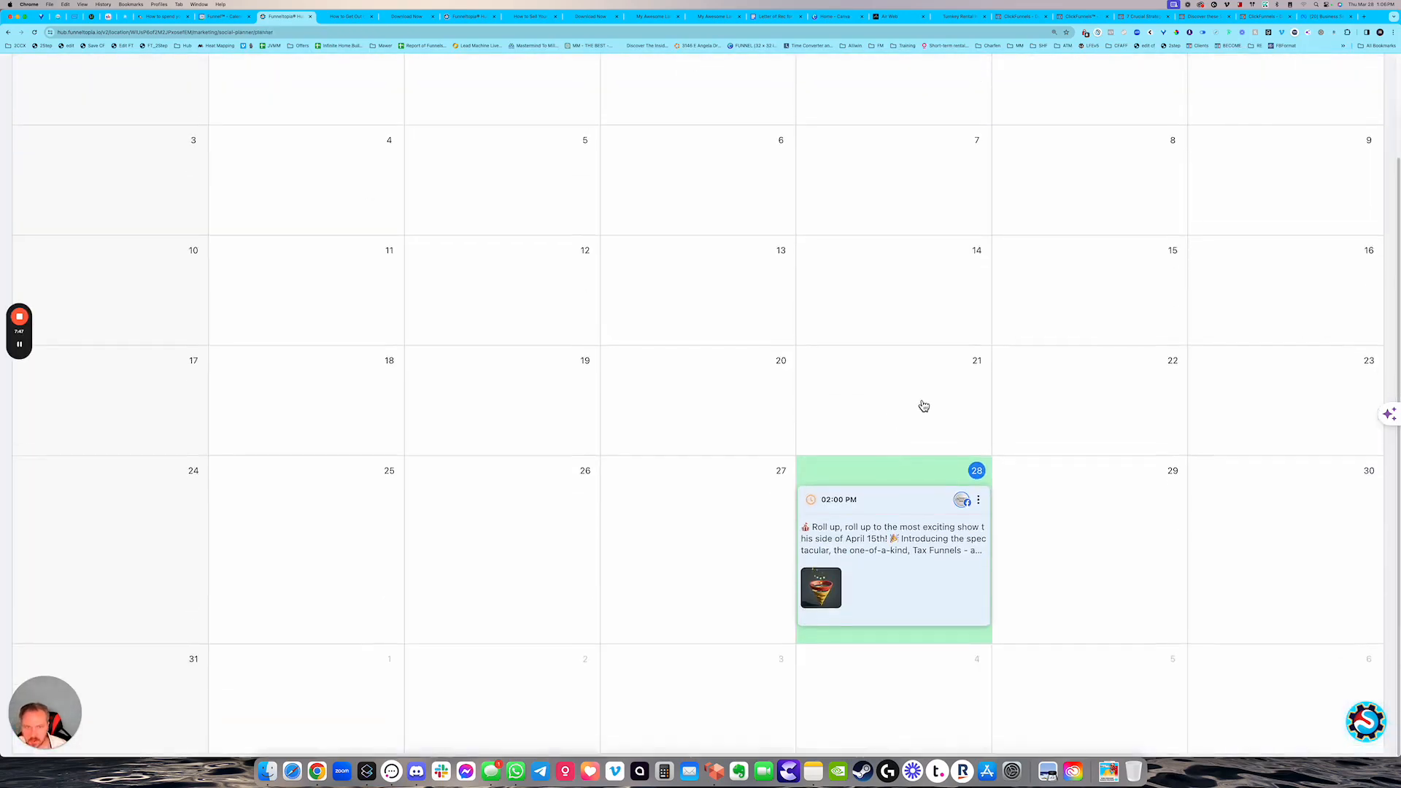
pyautogui.scroll(4, 934, 394)
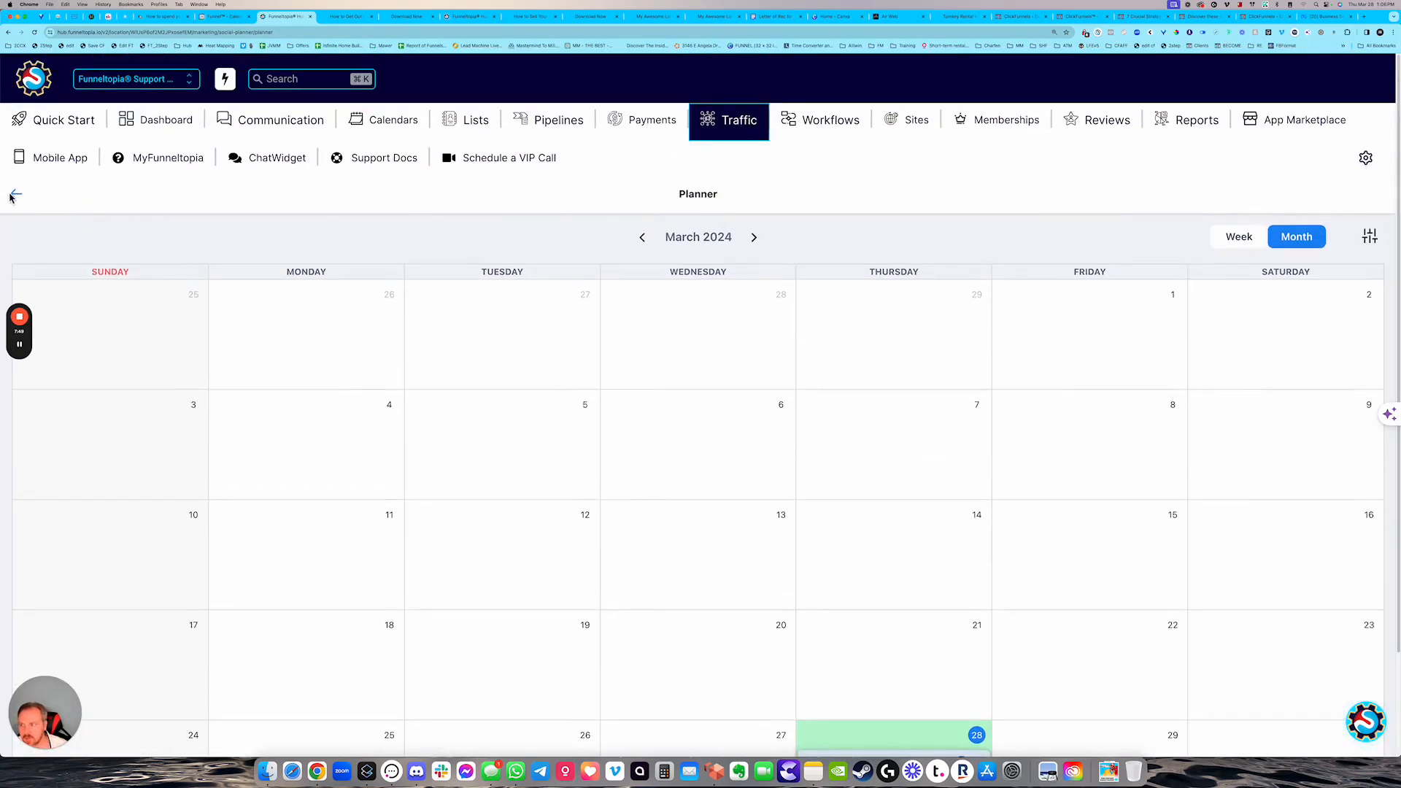
pyautogui.click(15, 196)
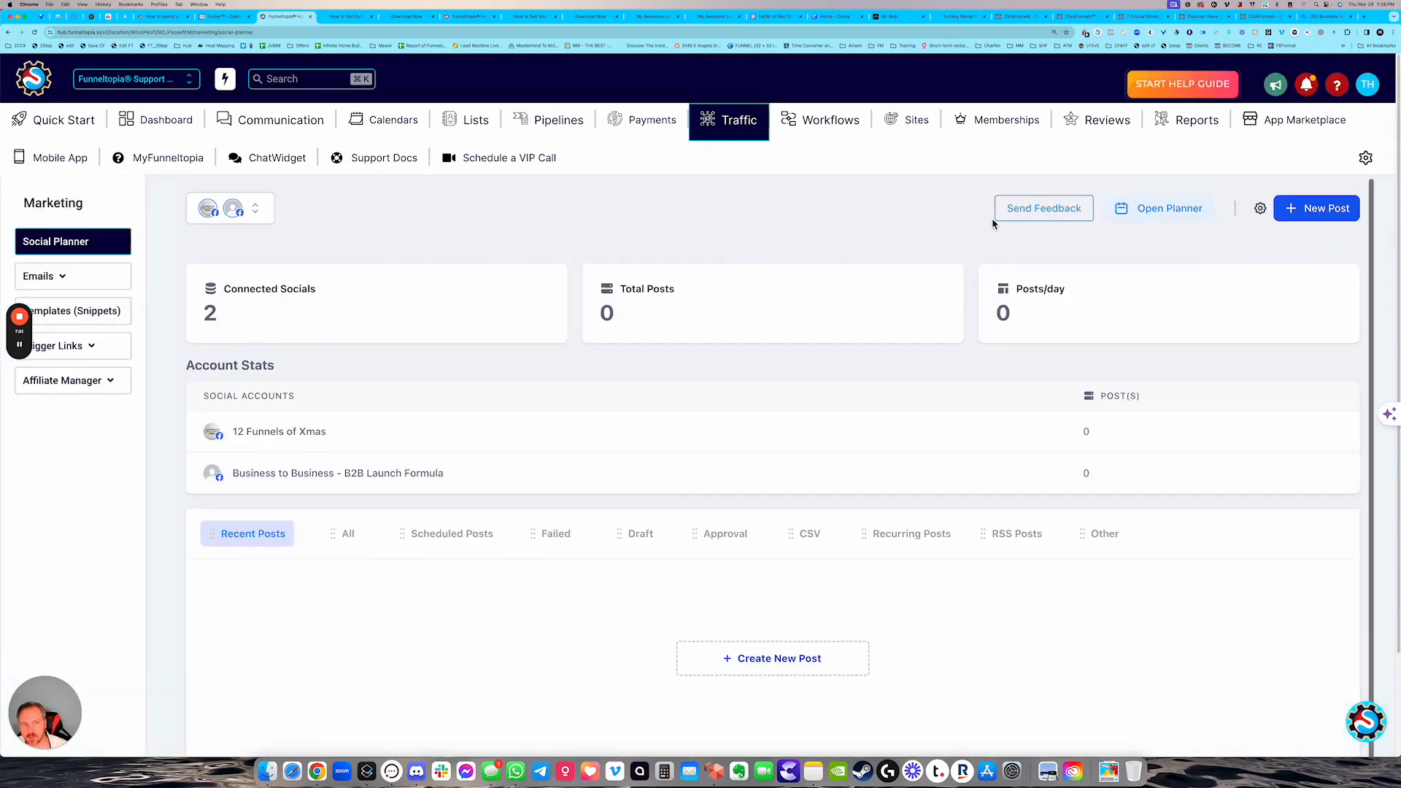